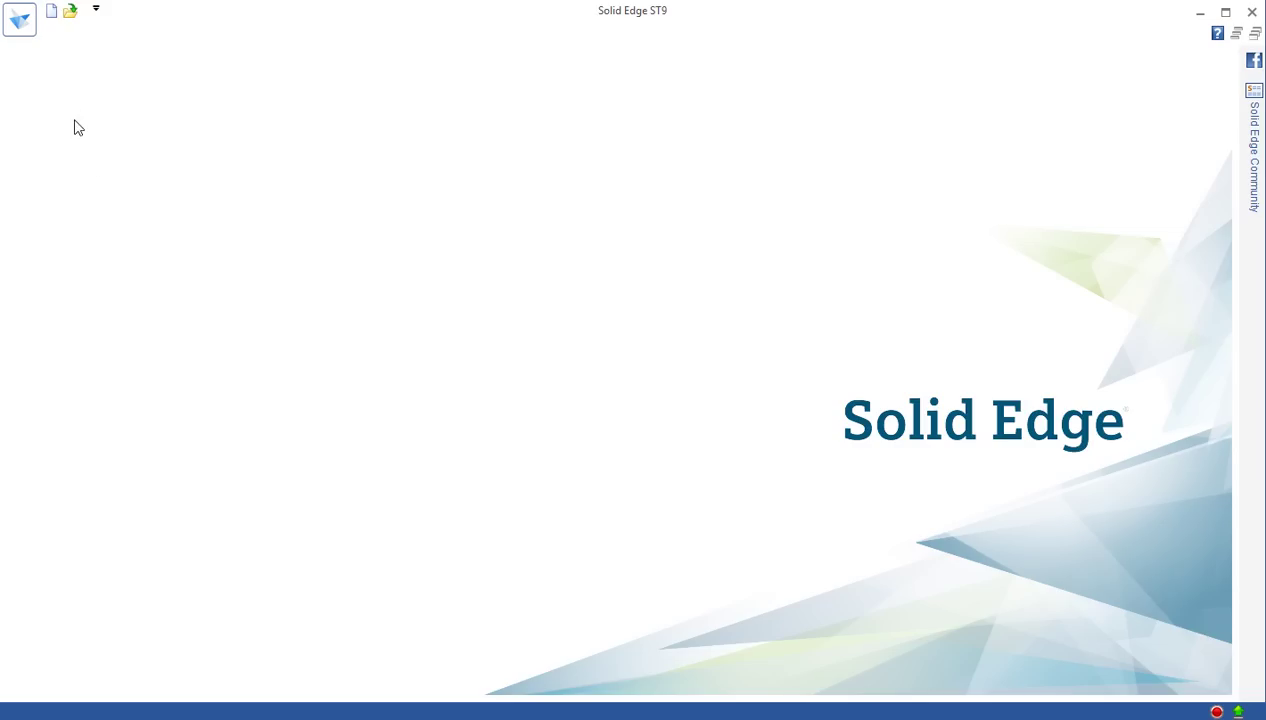
Start a new document and preview the GB Metric template gb metric draft.dft
click(51, 15)
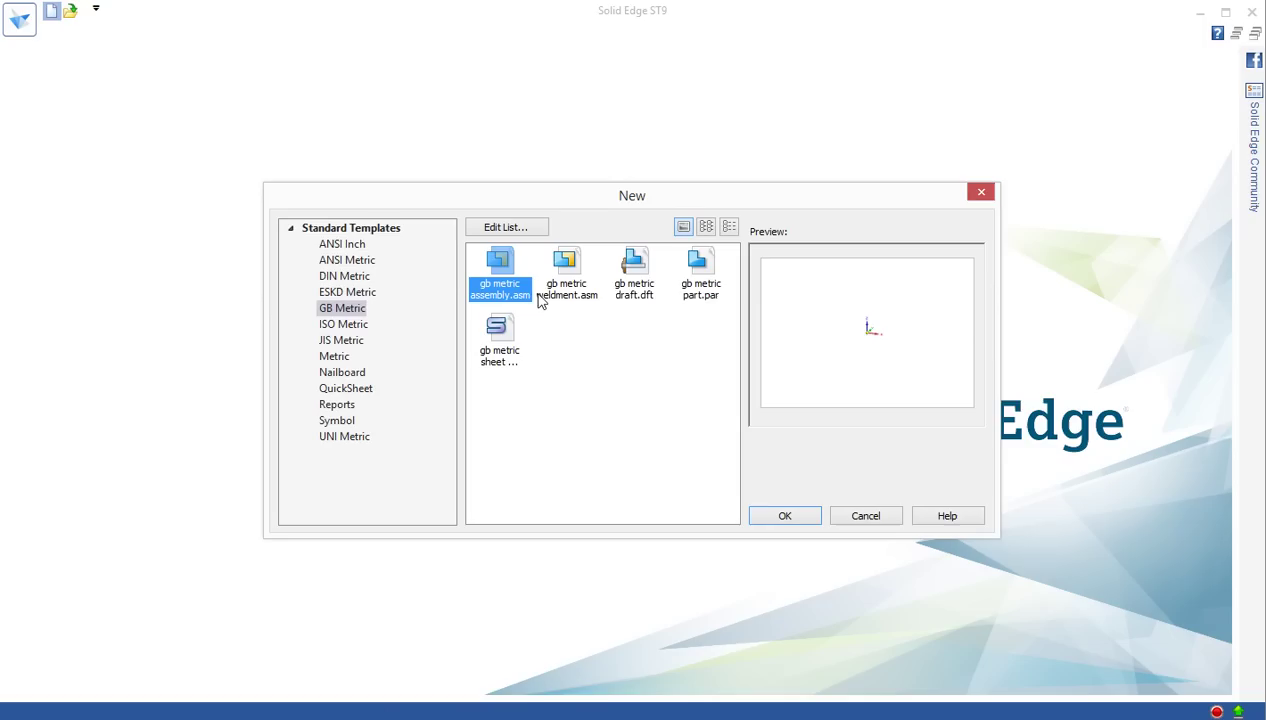
click(643, 278)
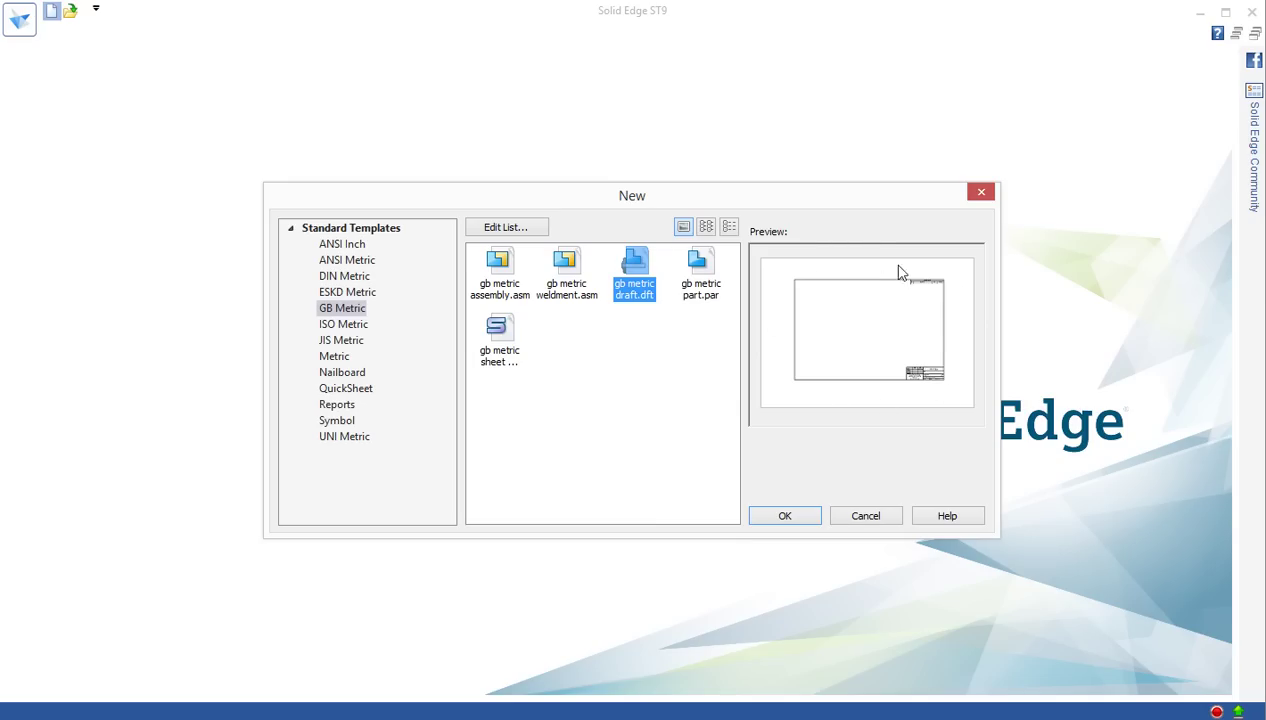
Cancel the new document and open 'CAD assignment drawing templates.dft' as a Draft document instead
click(869, 518)
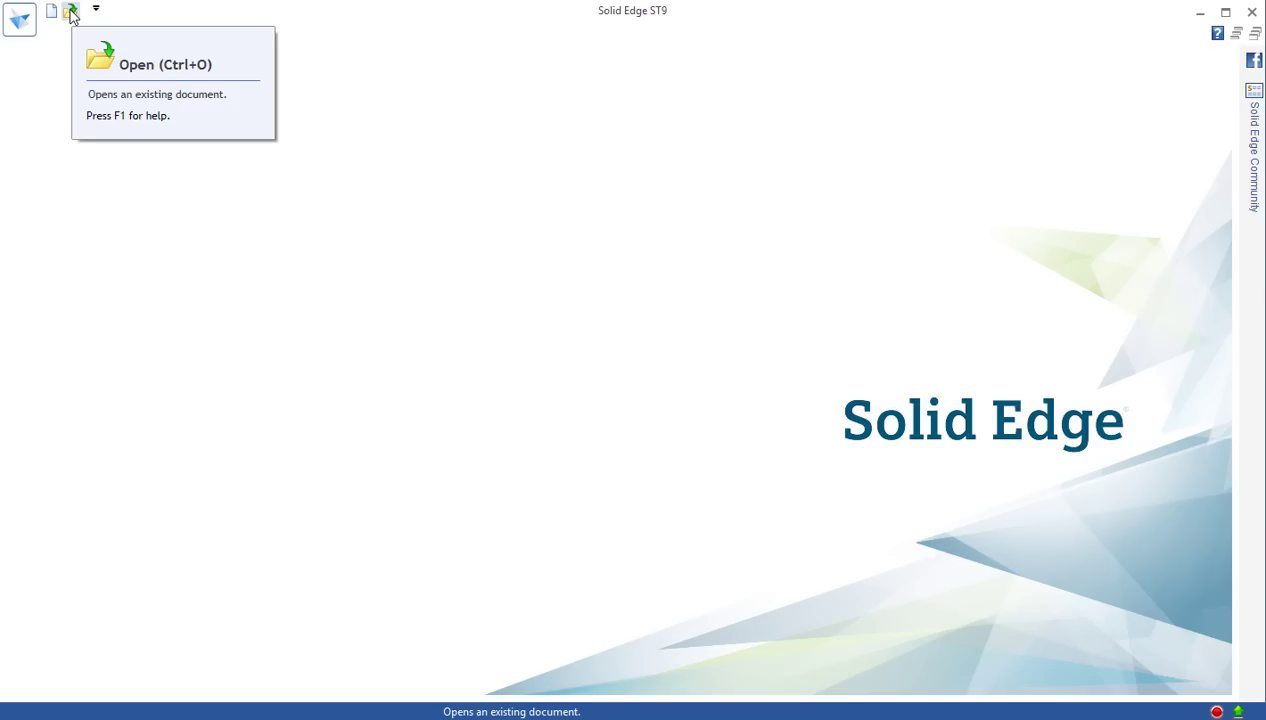
click(72, 14)
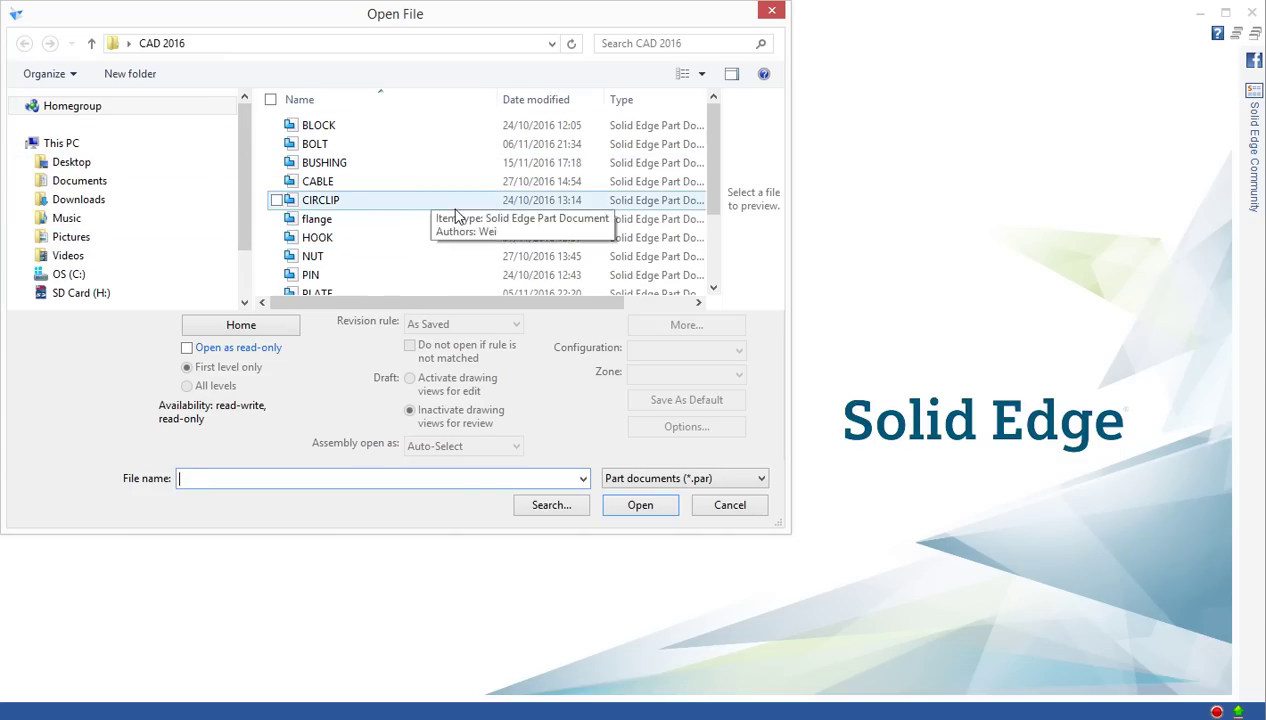
click(744, 480)
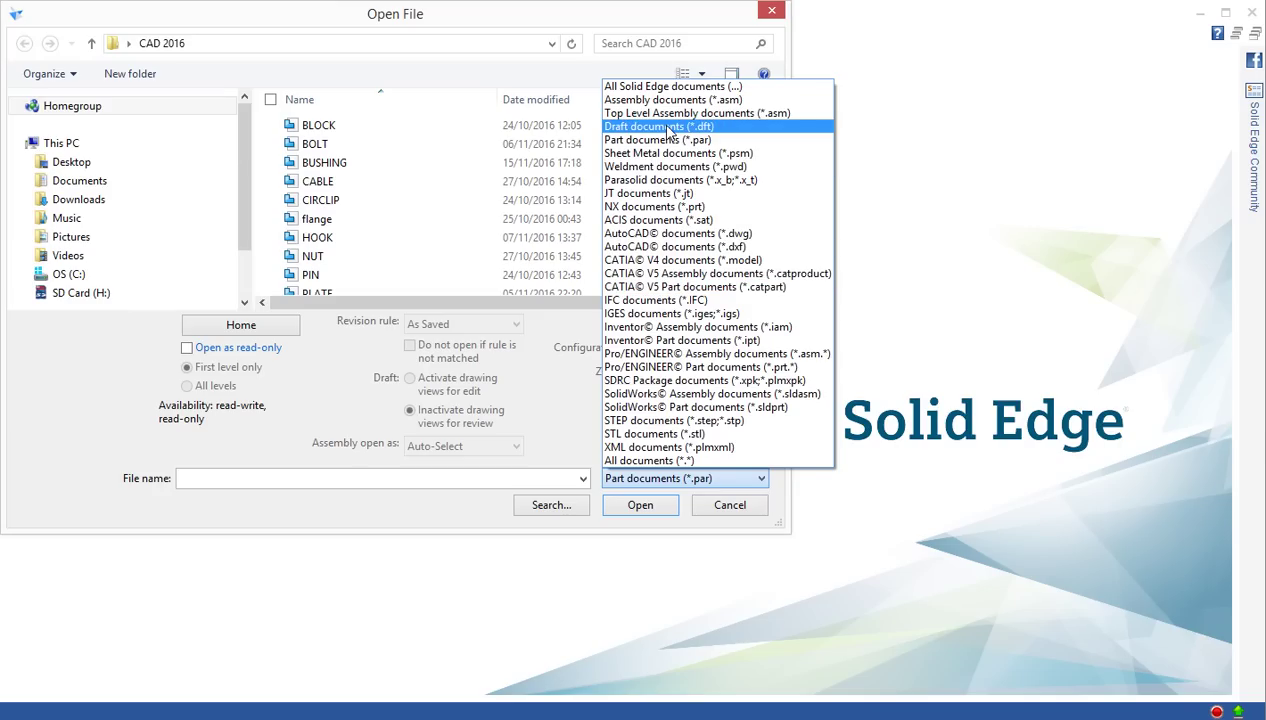
click(670, 129)
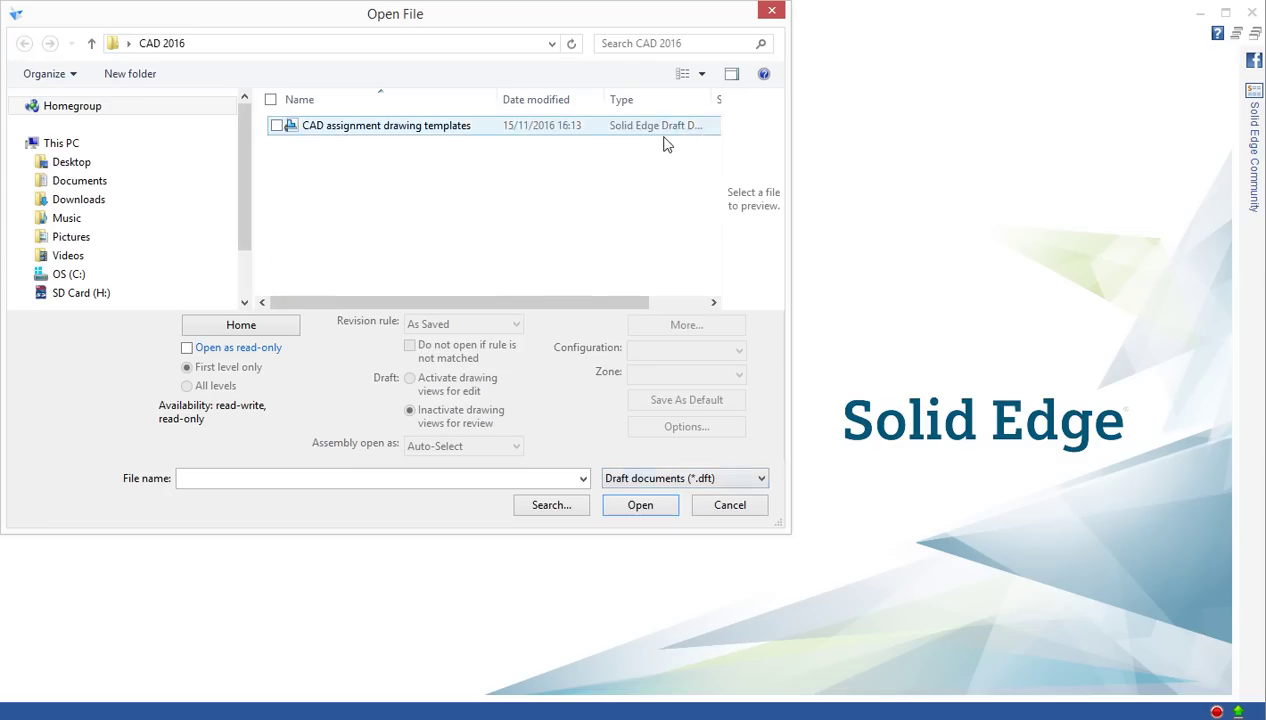
click(391, 131)
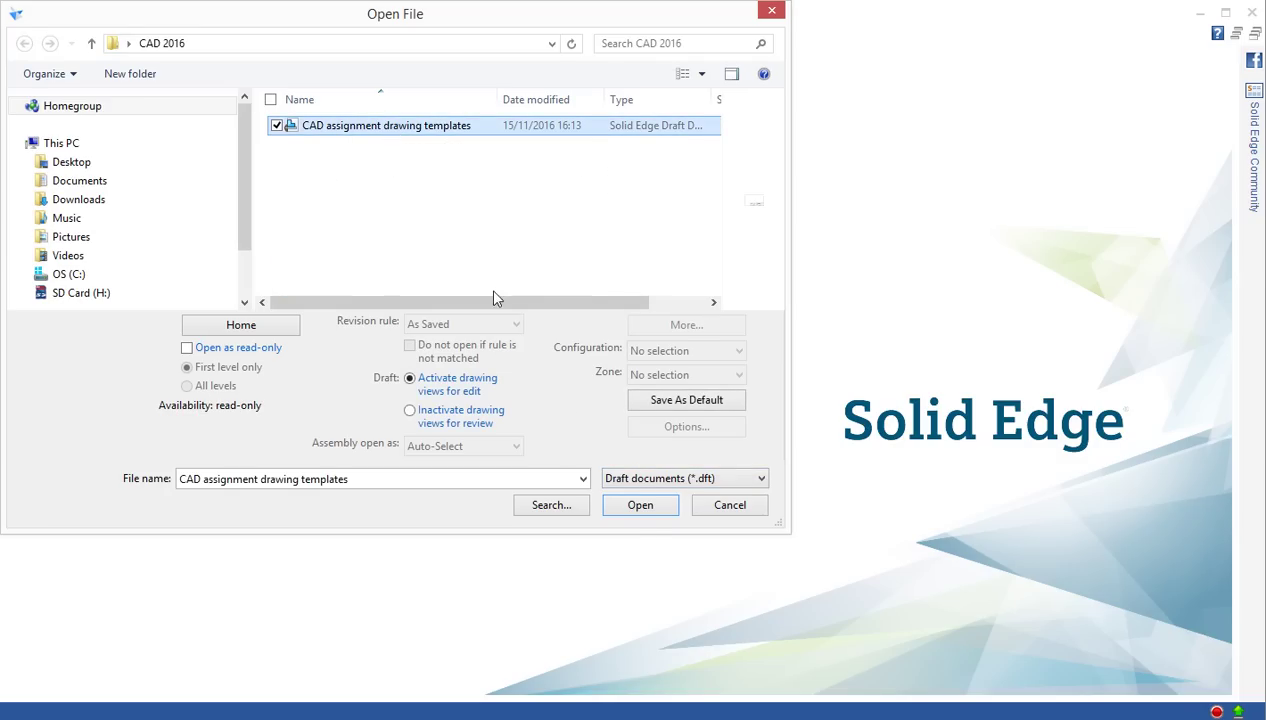
click(645, 508)
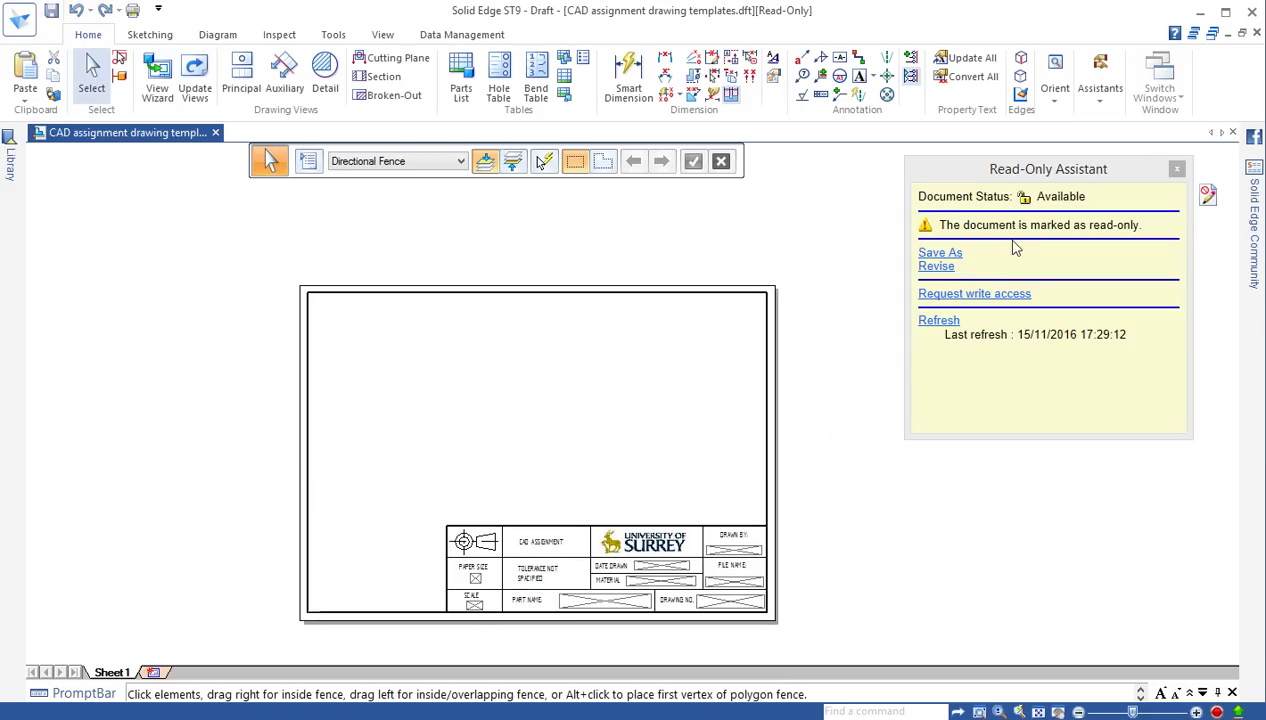
Close the Read-Only Assistant and fit the whole University of Surrey sheet in the window
click(1177, 170)
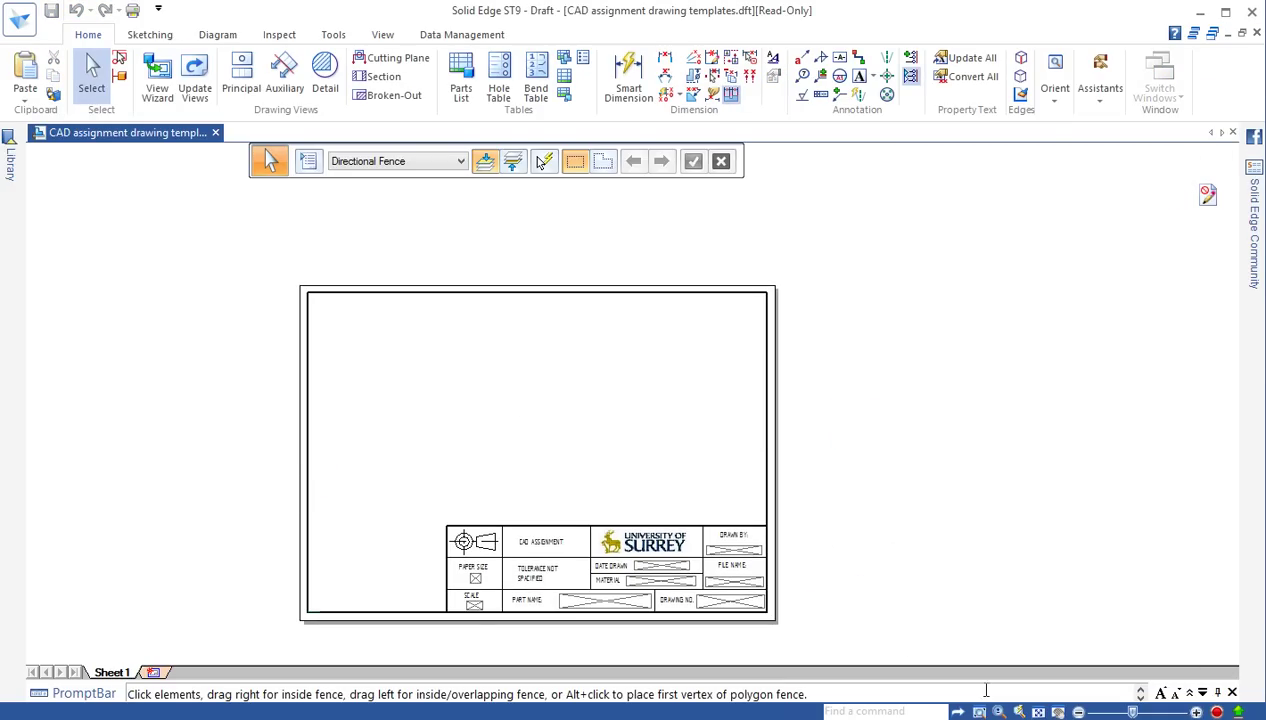
click(1038, 711)
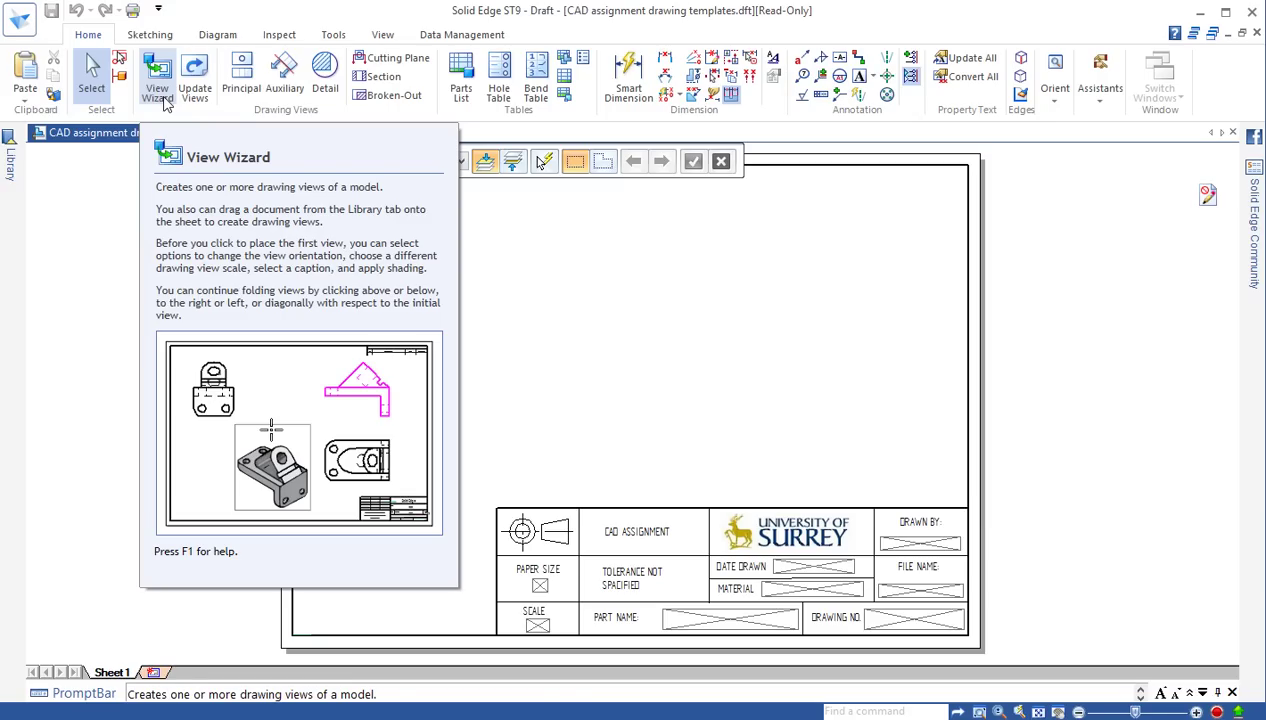
Start the View Wizard with the BUSHING part as the source model
click(162, 92)
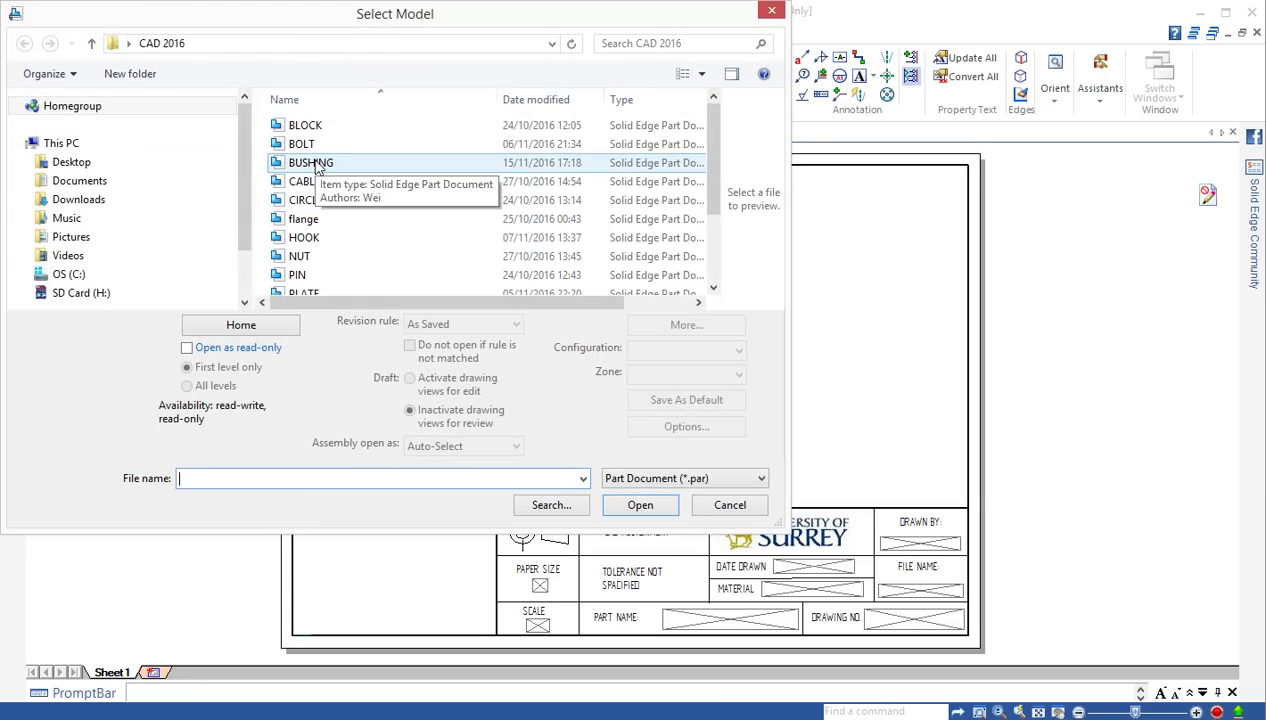
click(316, 165)
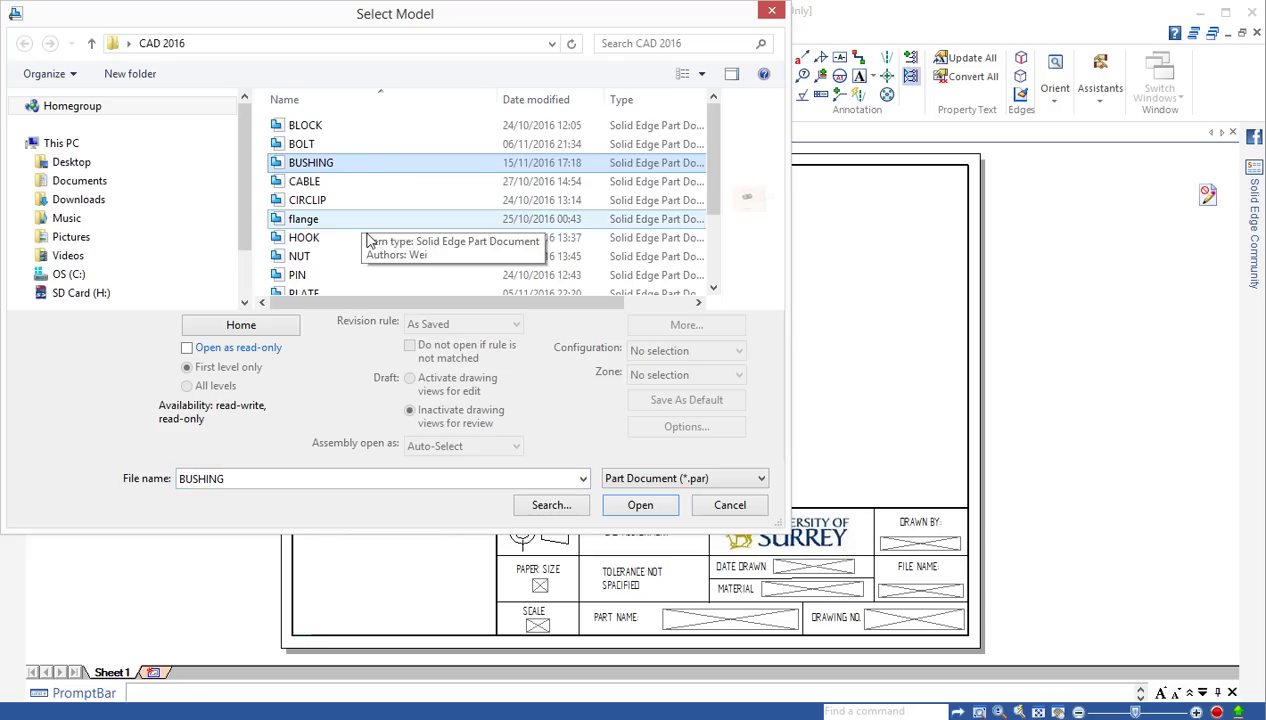
click(640, 508)
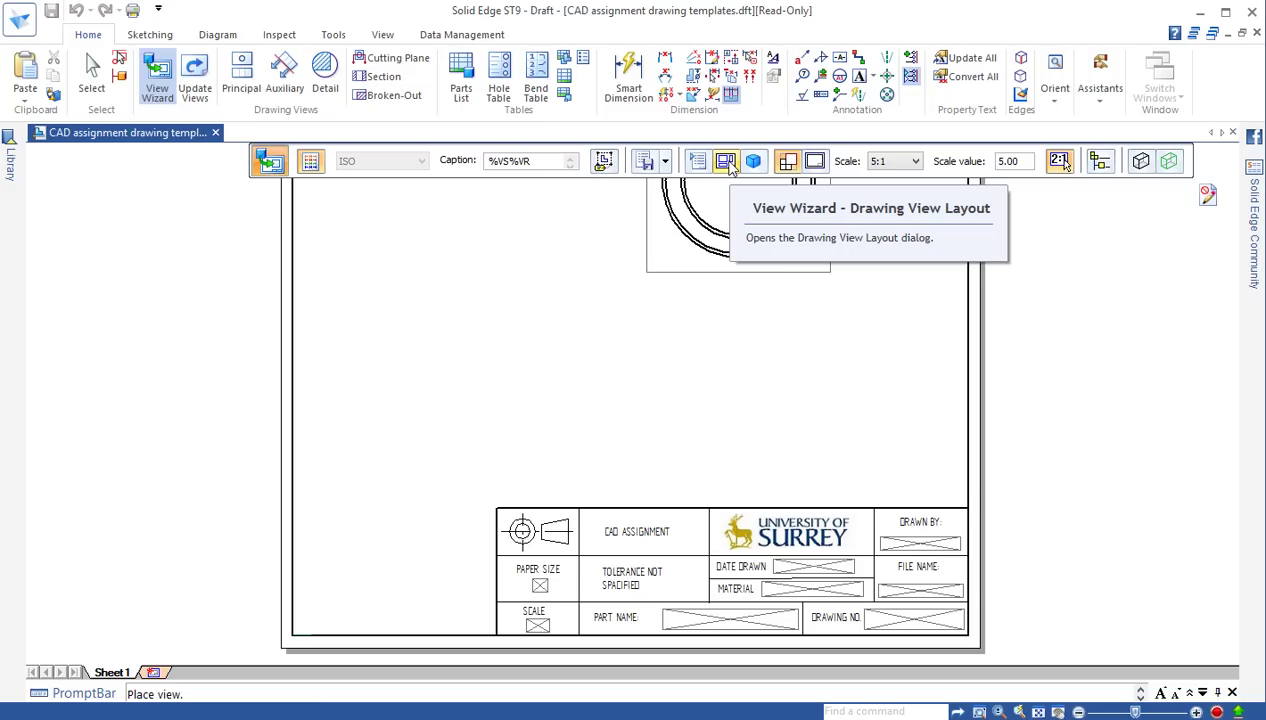
Choose a layout with front as primary view plus right side and isometric views
click(727, 163)
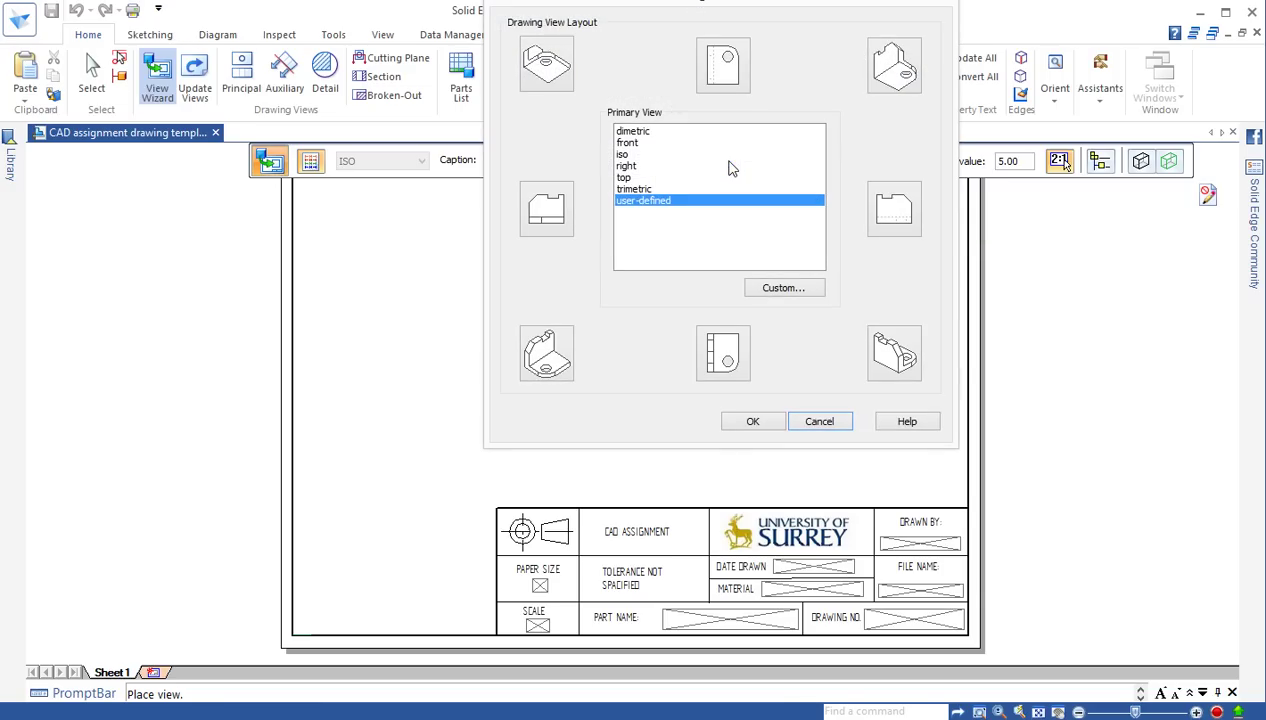
click(627, 144)
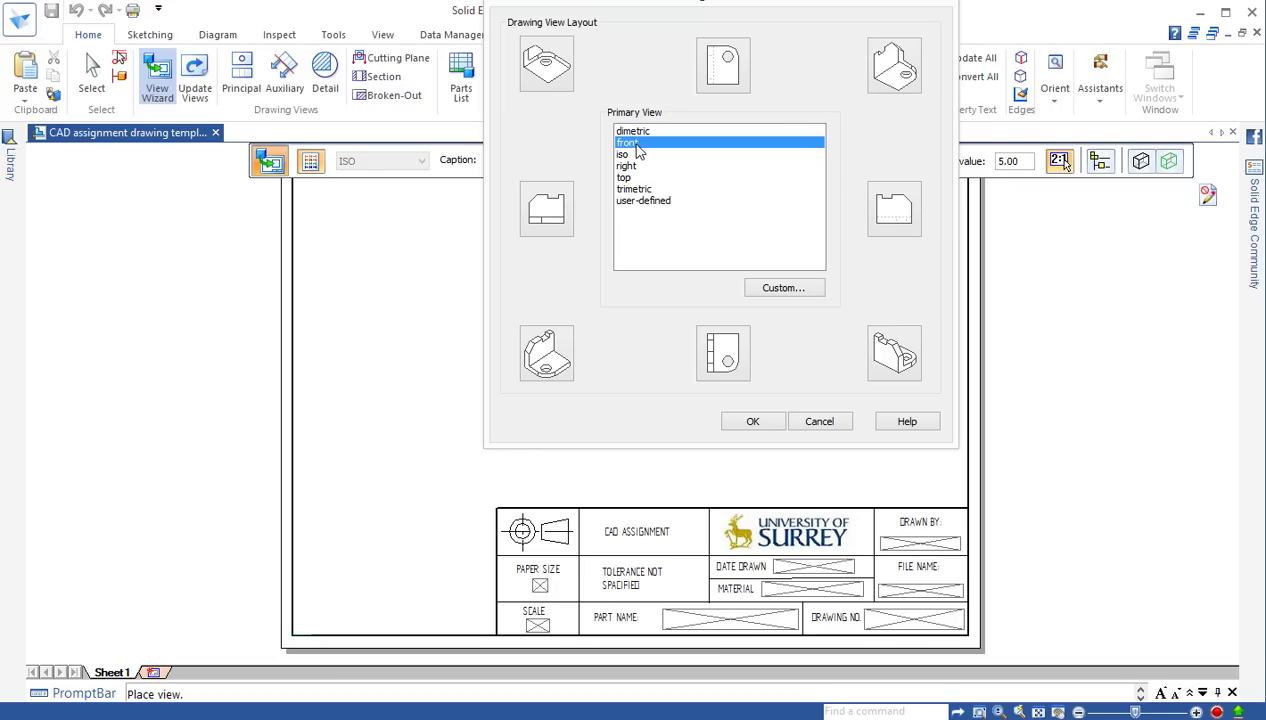
click(893, 222)
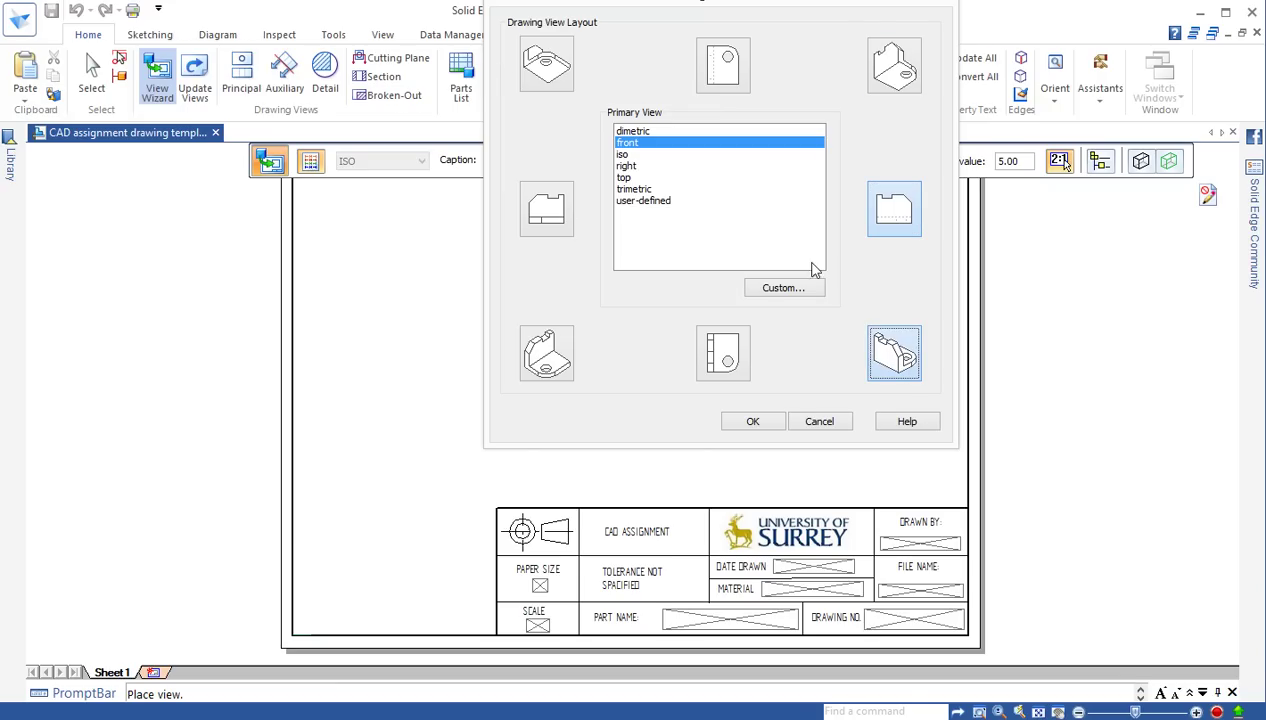
click(752, 422)
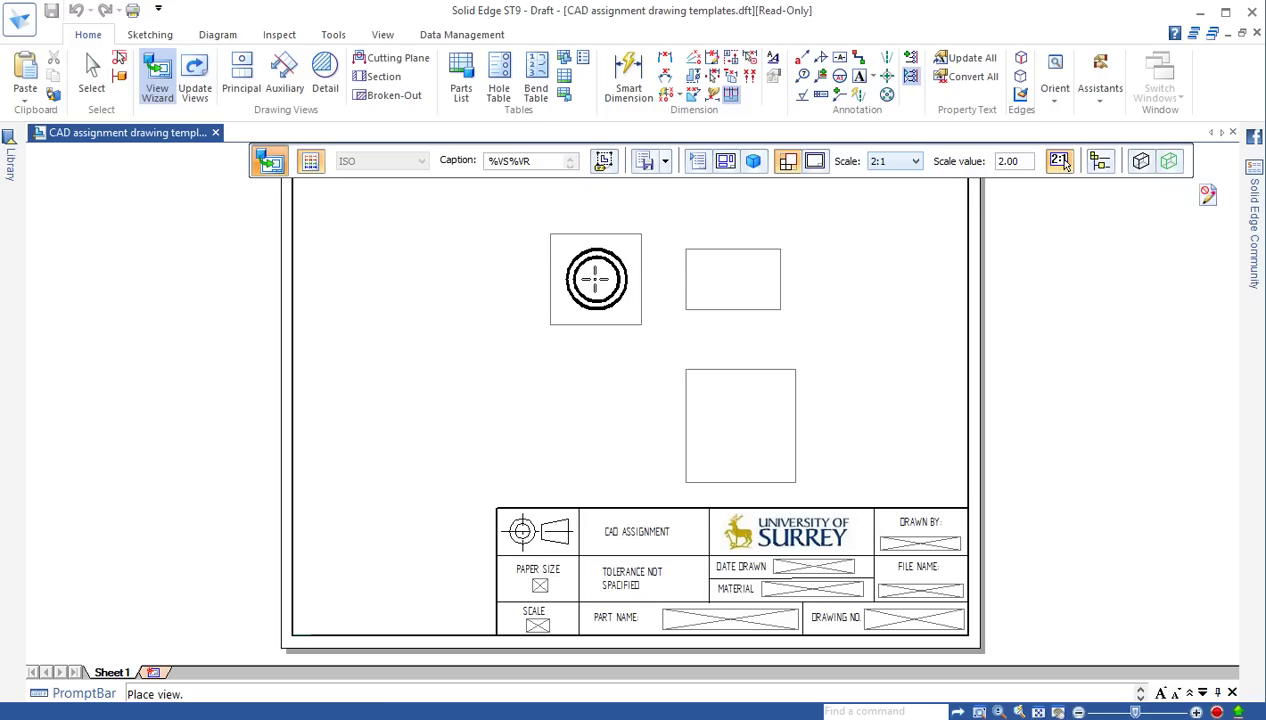
Set the view scale to 2:1 and place the bushing's three views on the sheet
click(916, 162)
click(890, 218)
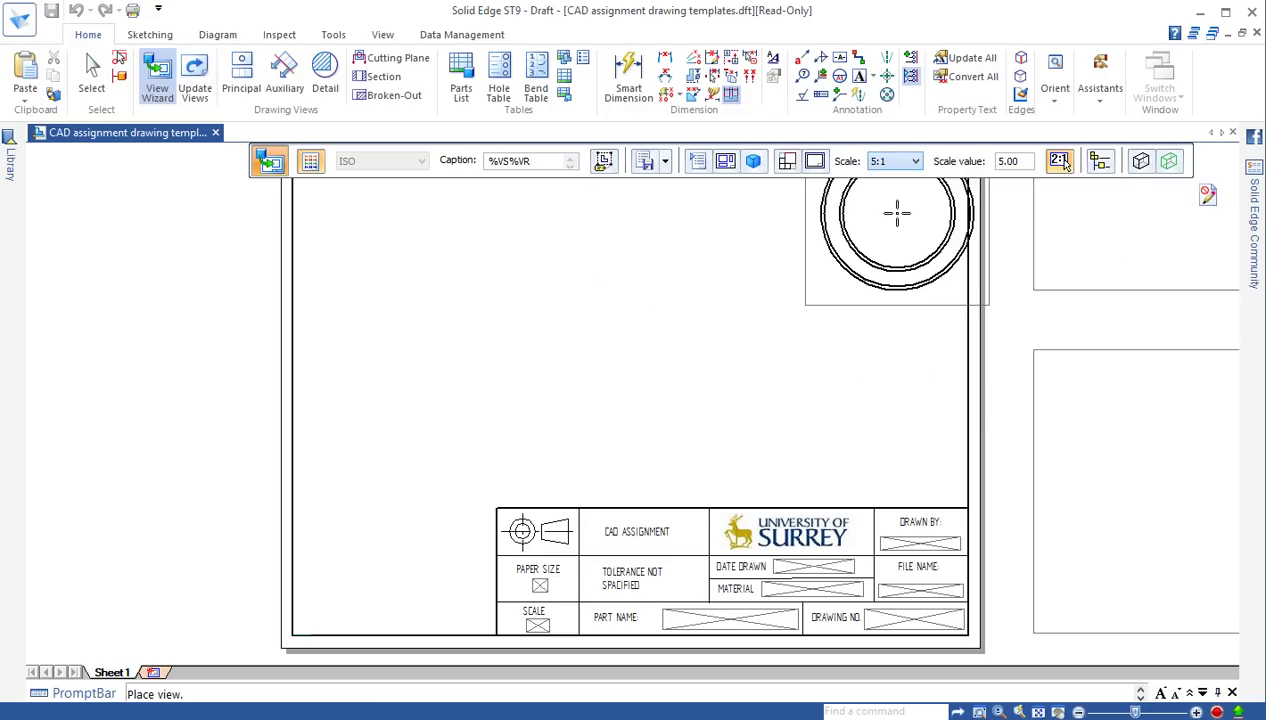
click(916, 162)
click(890, 230)
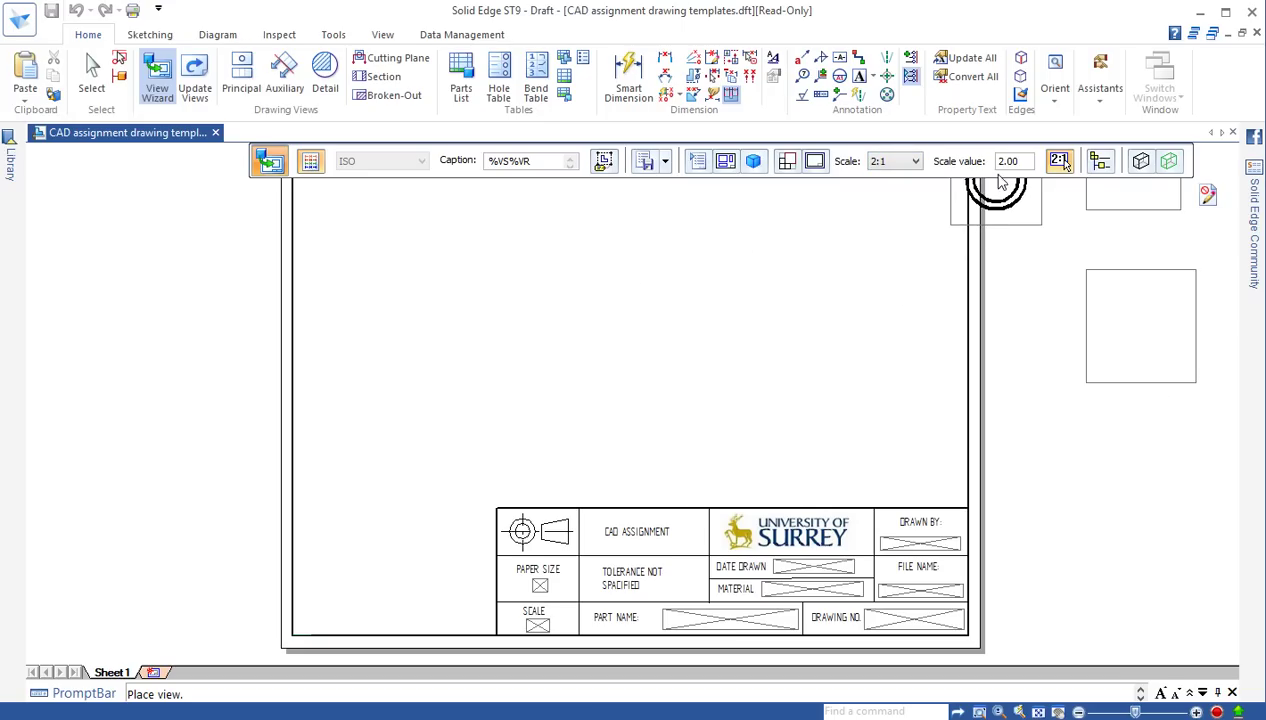
click(916, 162)
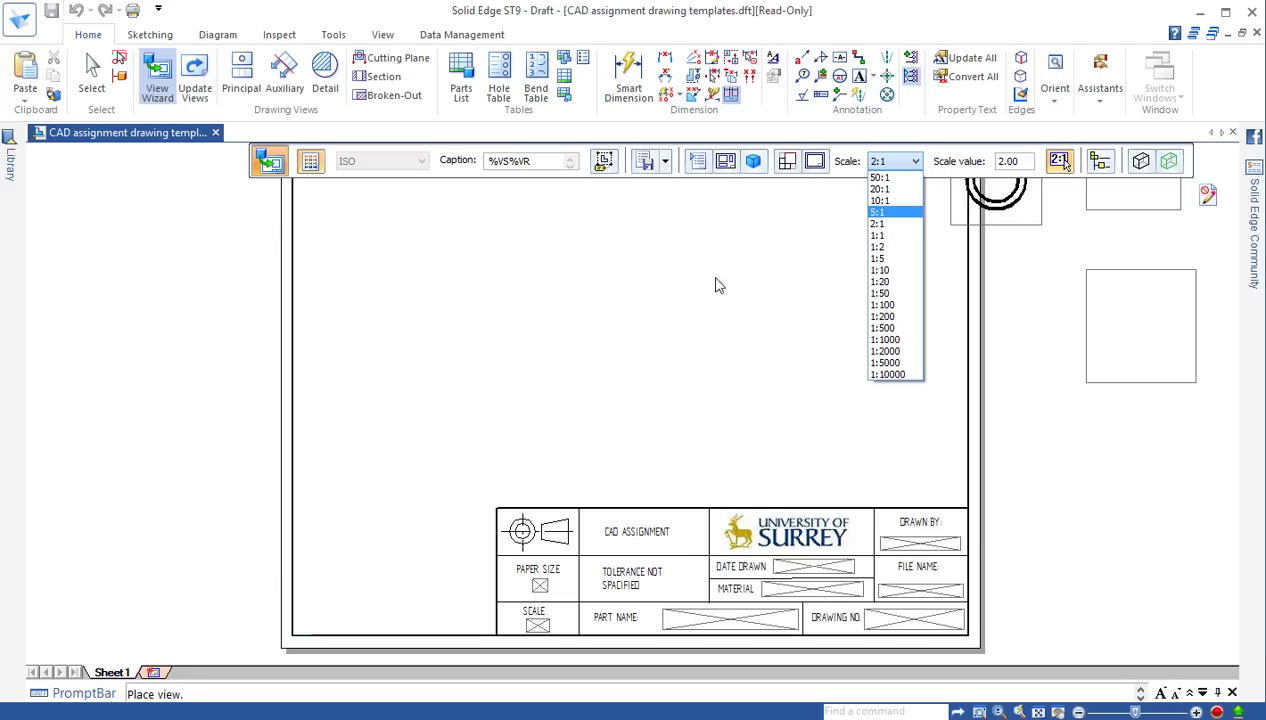
click(876, 224)
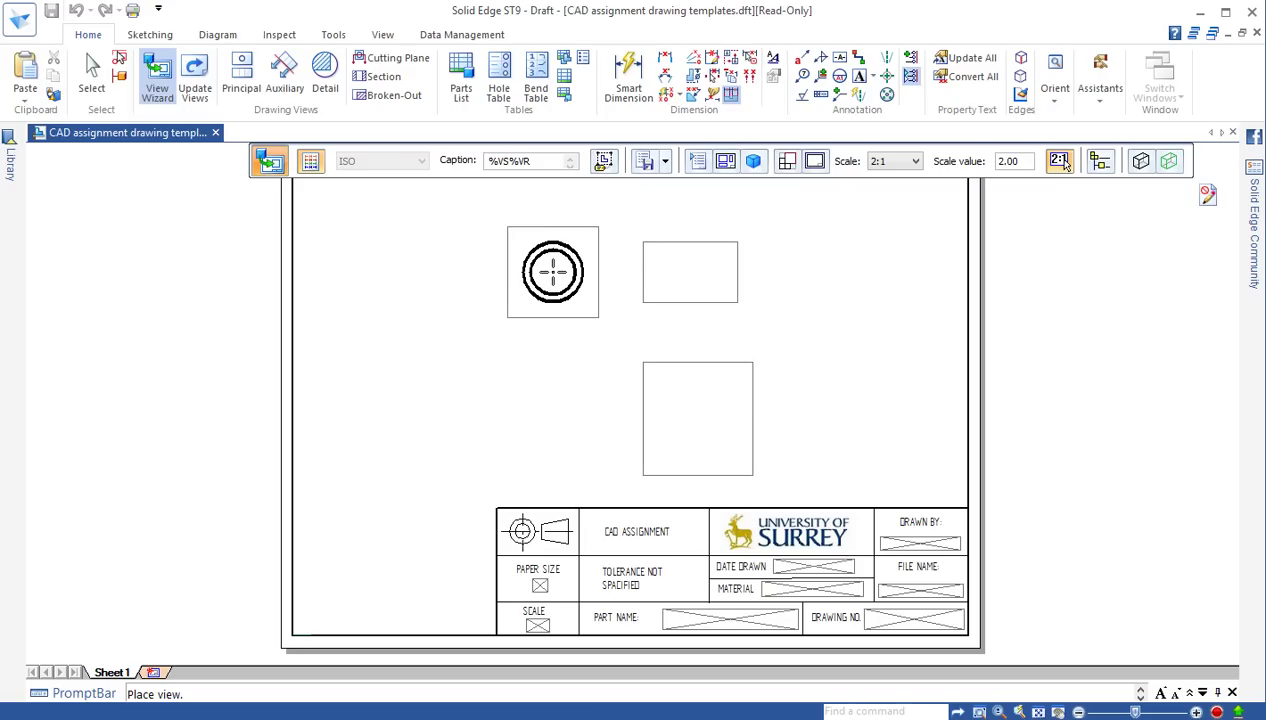
click(1063, 163)
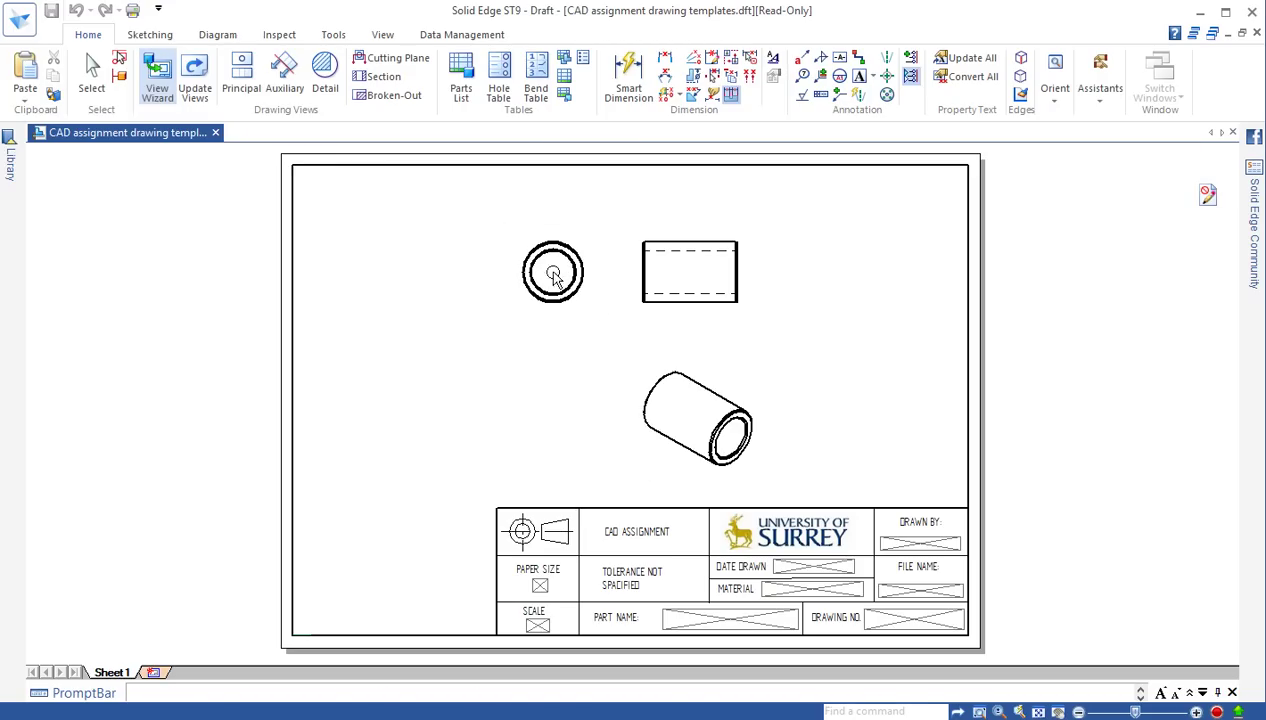
Move the isometric view up and to the right
click(746, 413)
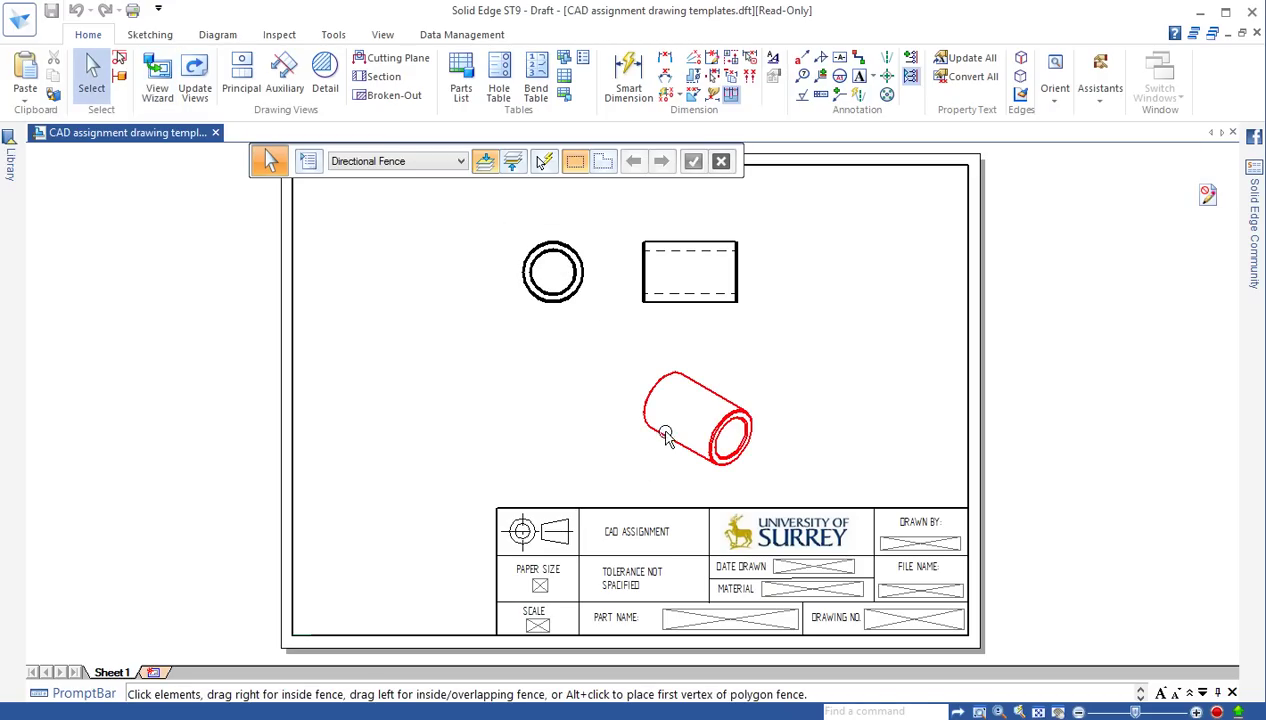
click(612, 463)
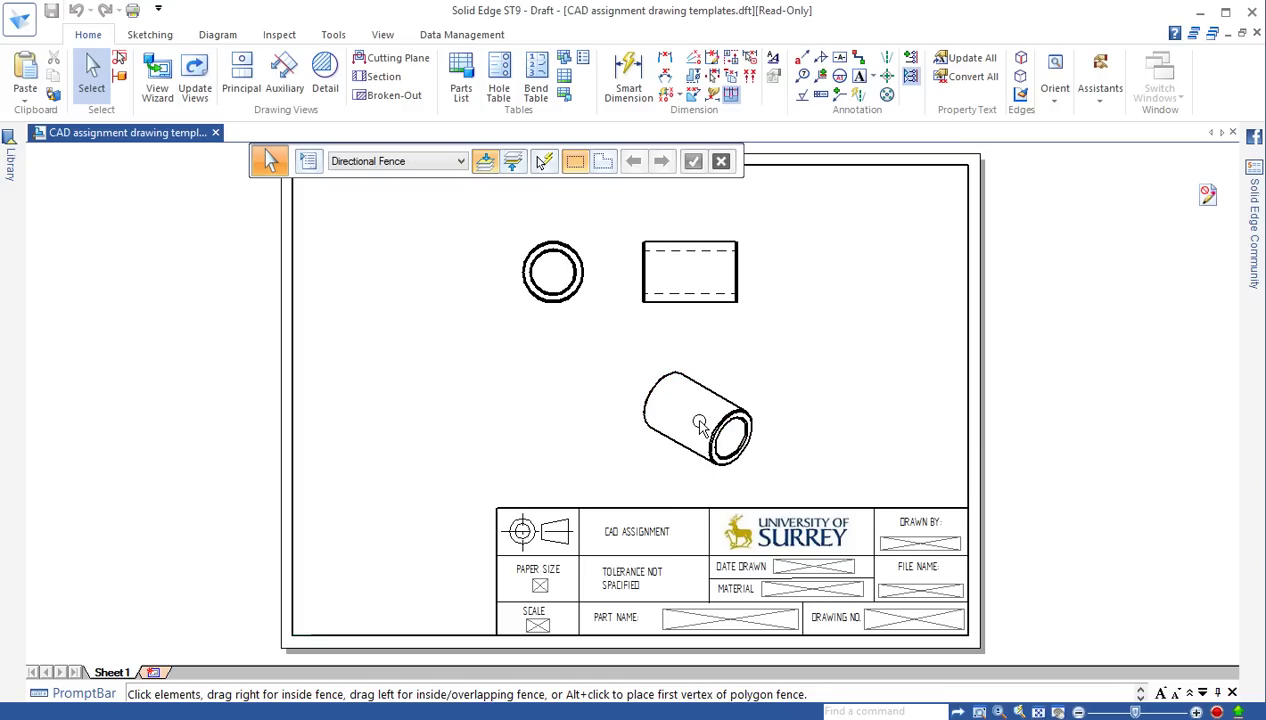
drag(704, 390, 873, 359)
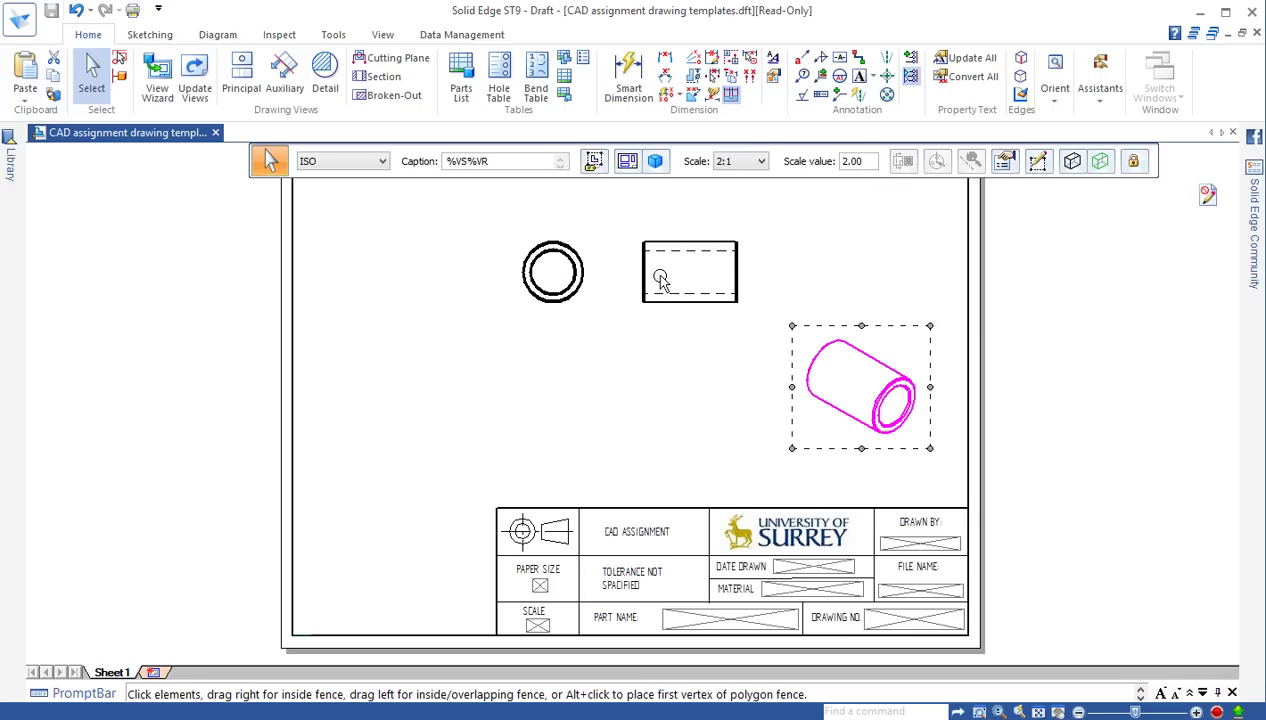
Space the end view to the left and the side view to the right, level with each other
drag(650, 285, 600, 356)
click(512, 350)
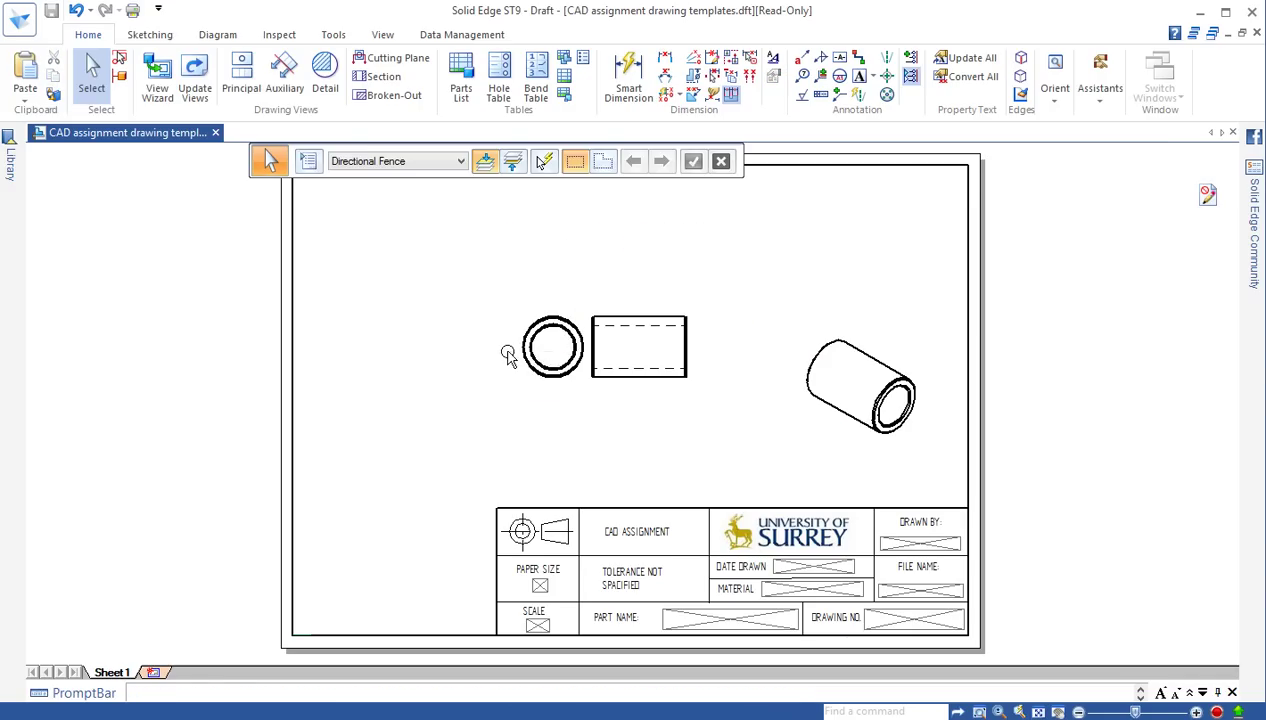
click(512, 347)
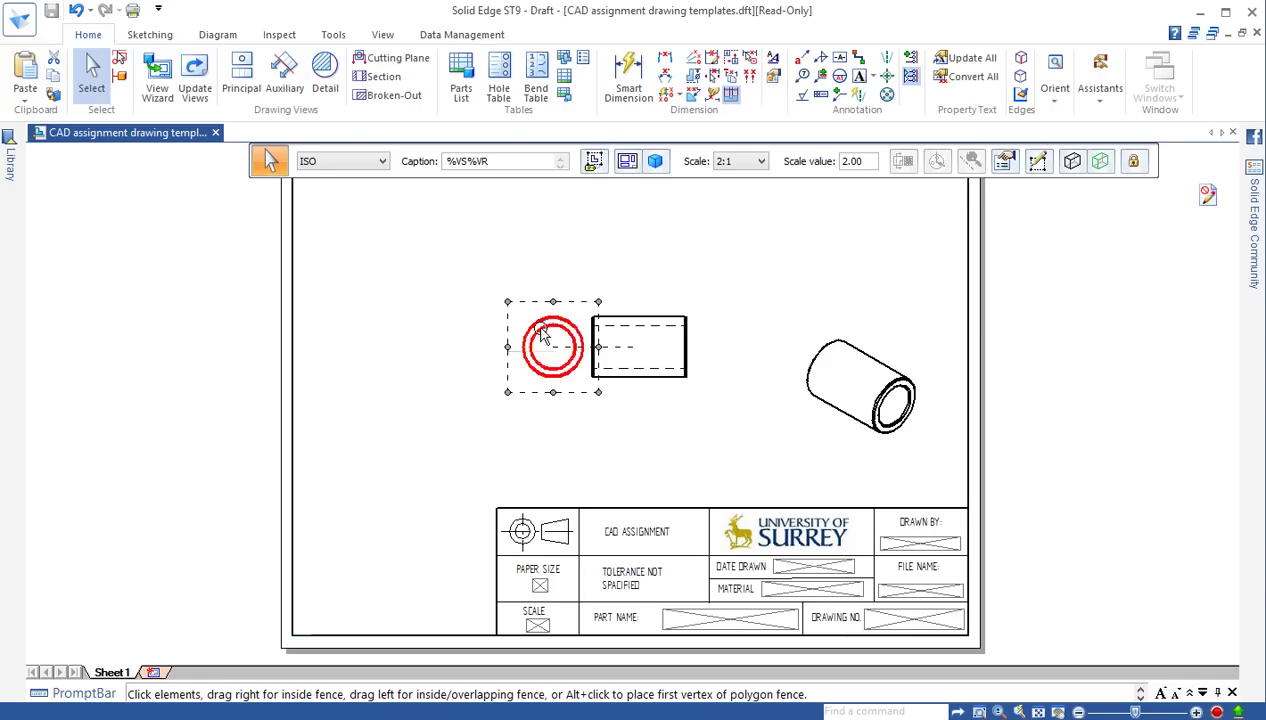
drag(537, 345, 442, 326)
drag(649, 371, 658, 336)
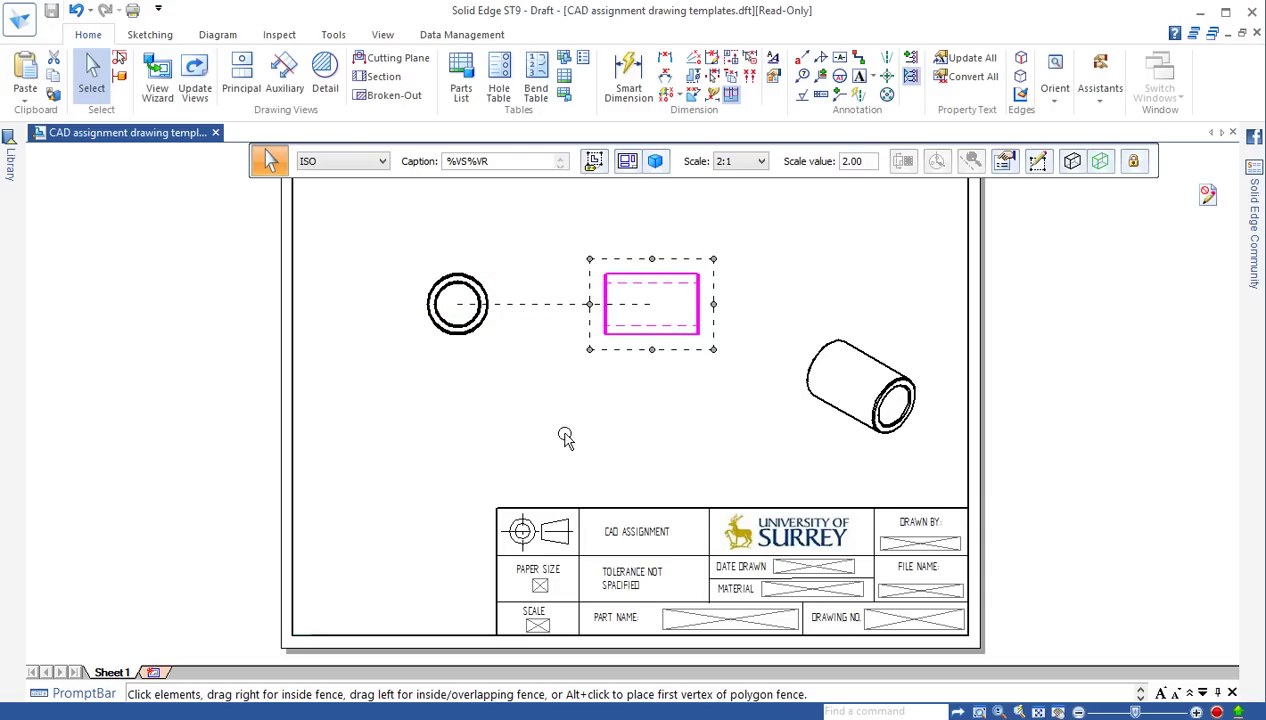
click(632, 461)
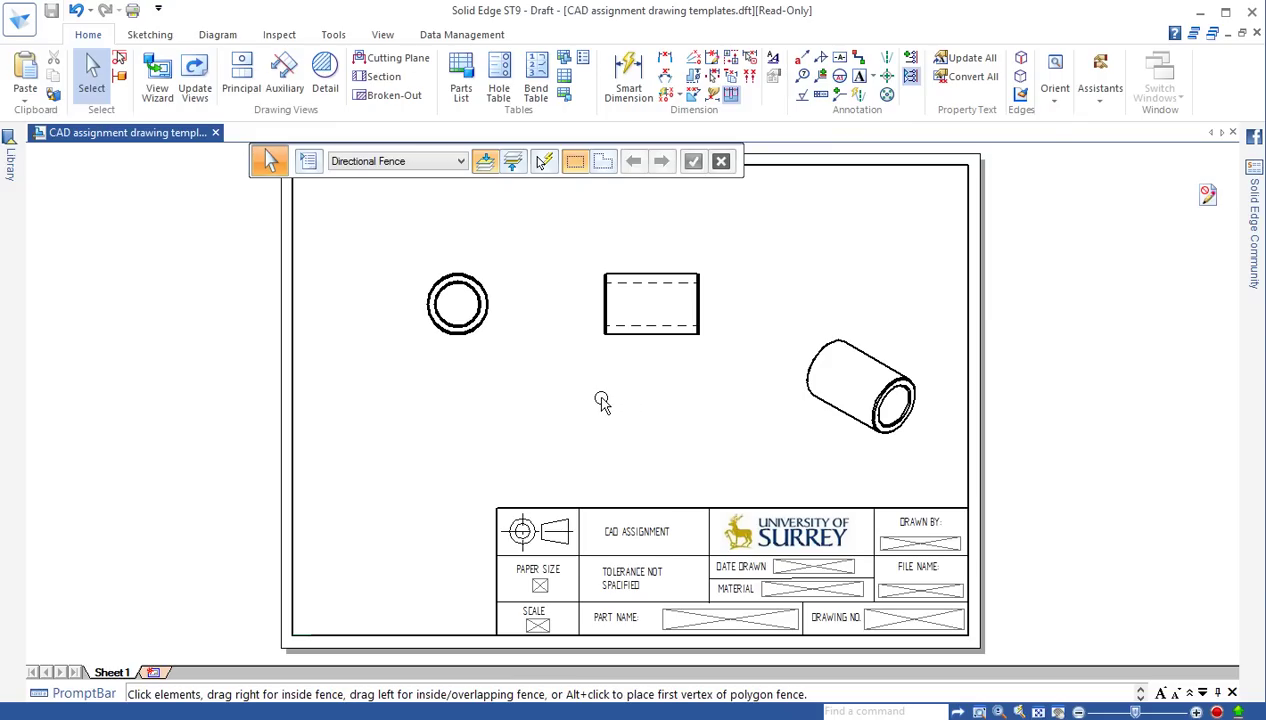
Draw a centre line along the axis of the bushing's side view
scroll(601, 400, down, 1)
scroll(601, 400, up, 2)
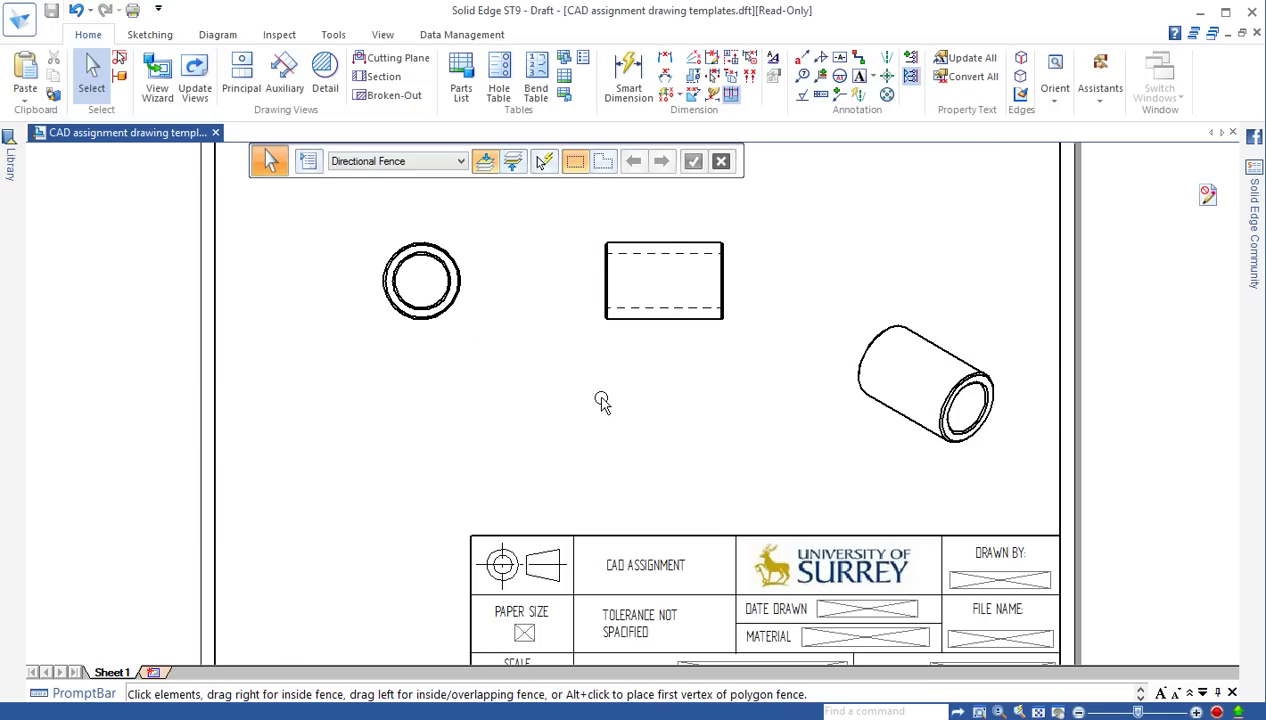
scroll(601, 400, up, 1)
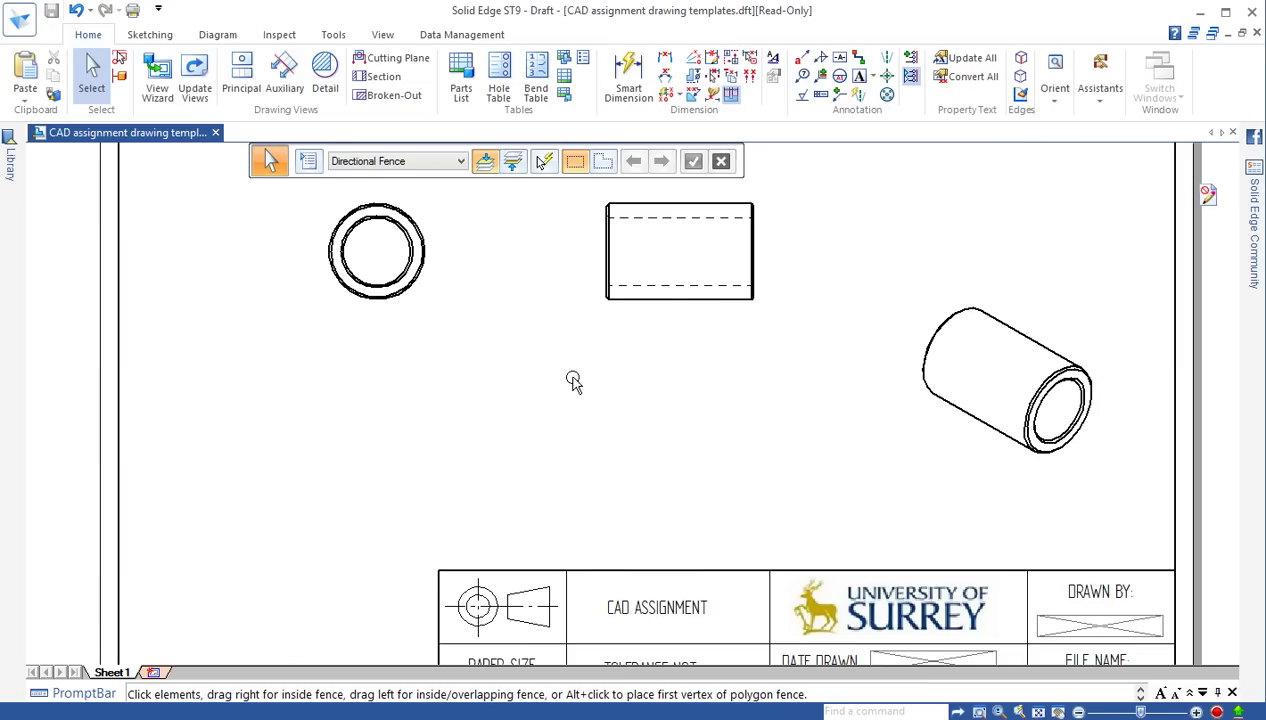
middle_drag(574, 381, 578, 477)
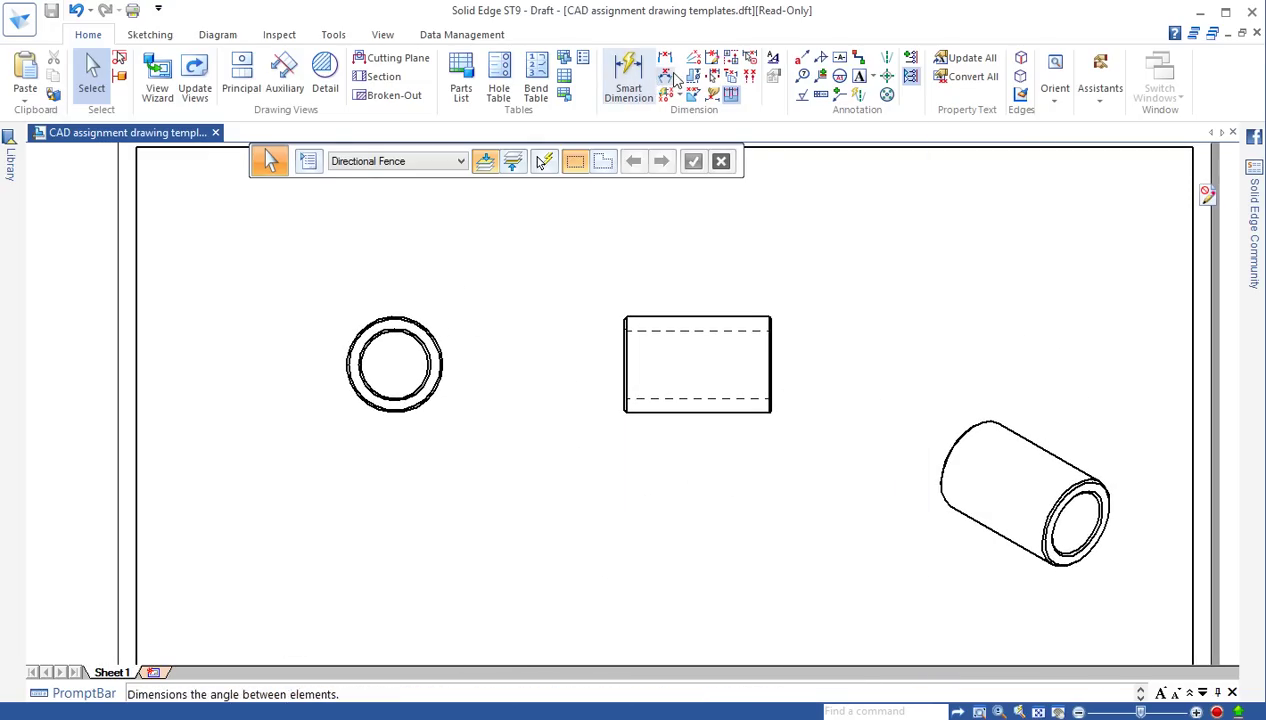
click(887, 60)
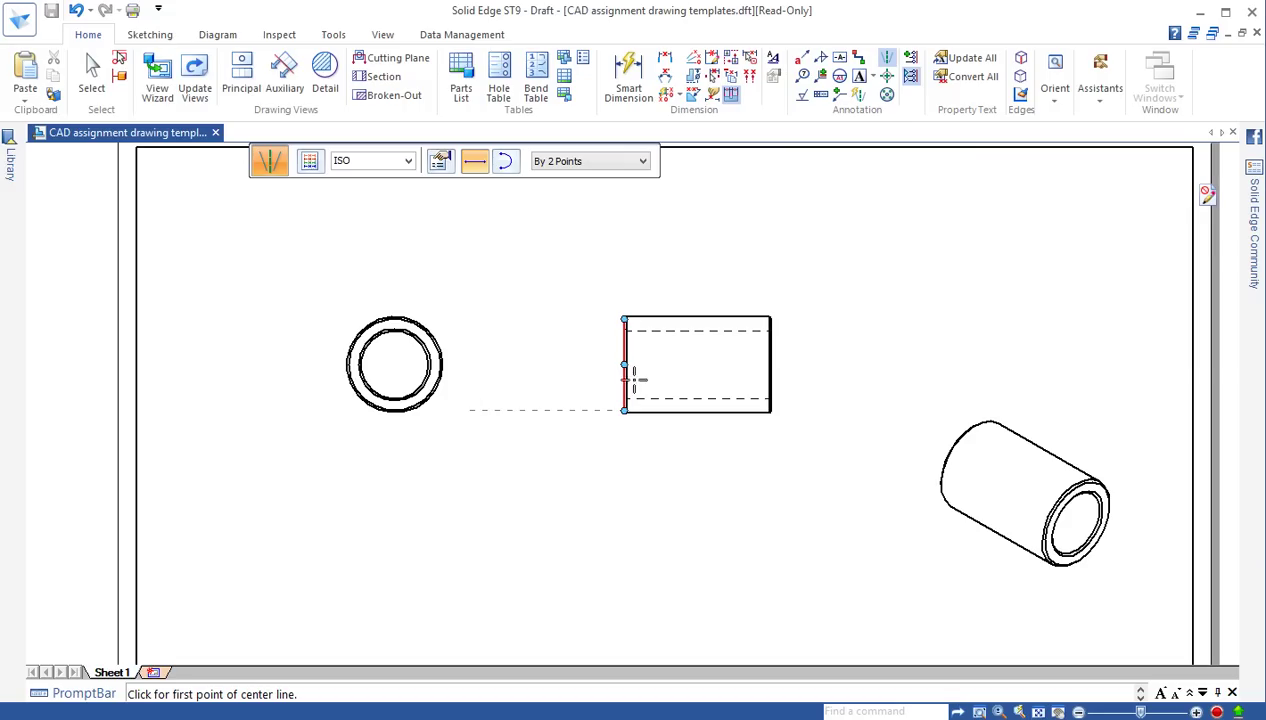
scroll(830, 366, down, 2)
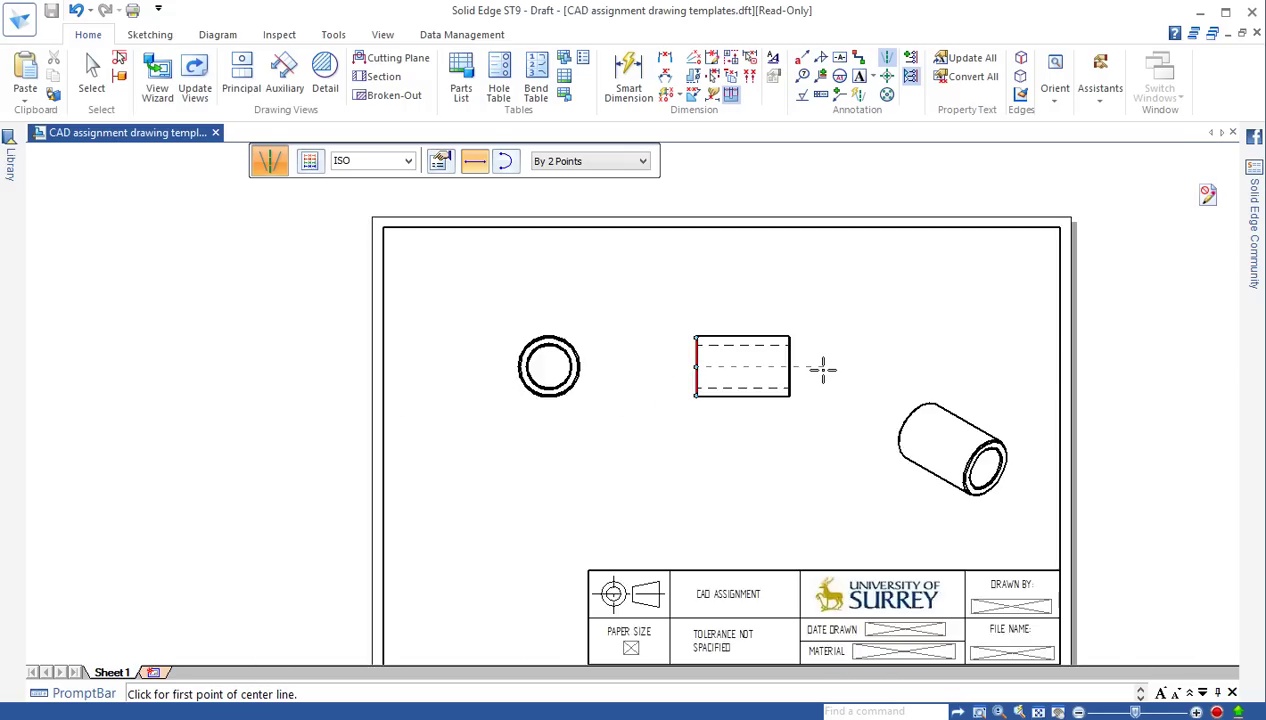
scroll(822, 368, up, 4)
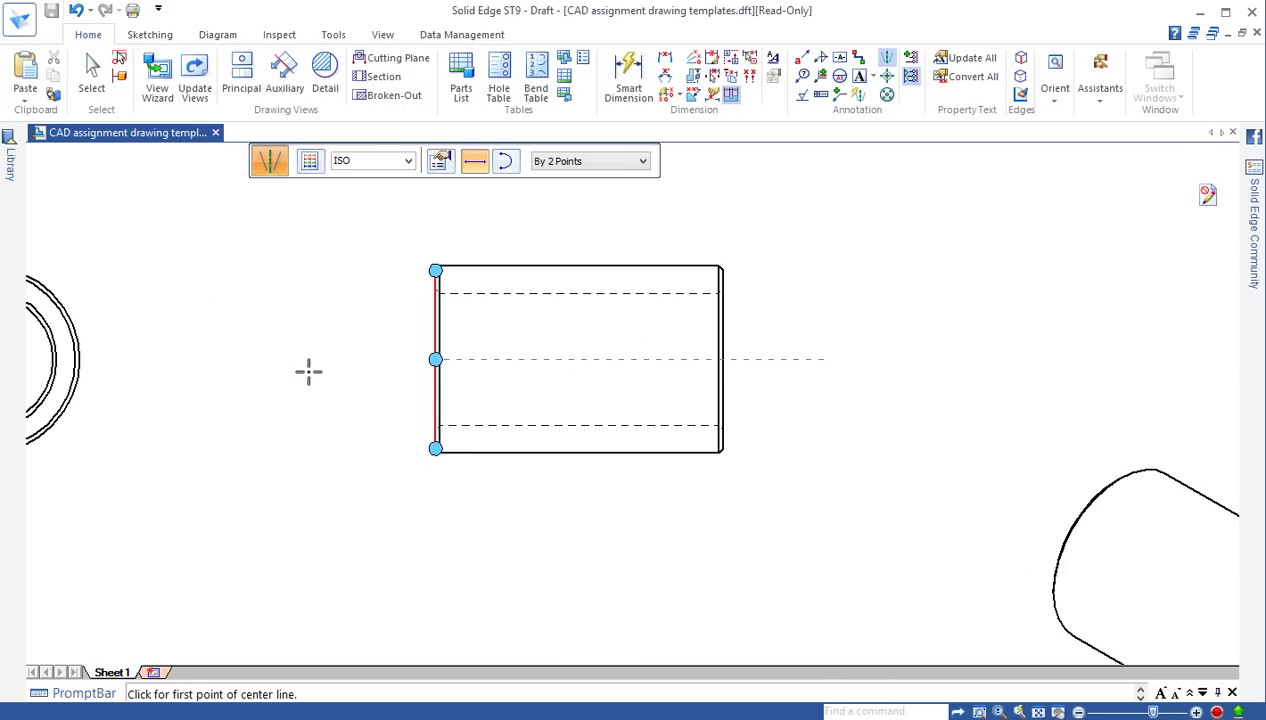
click(349, 360)
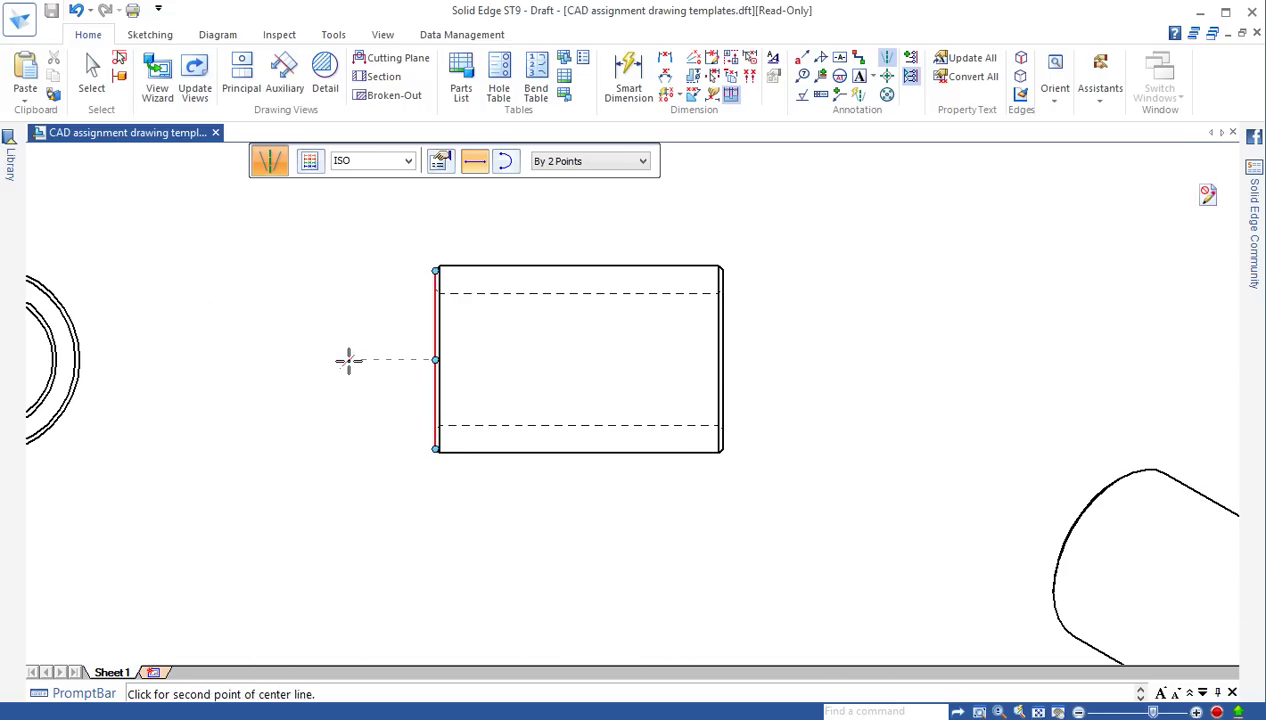
click(797, 359)
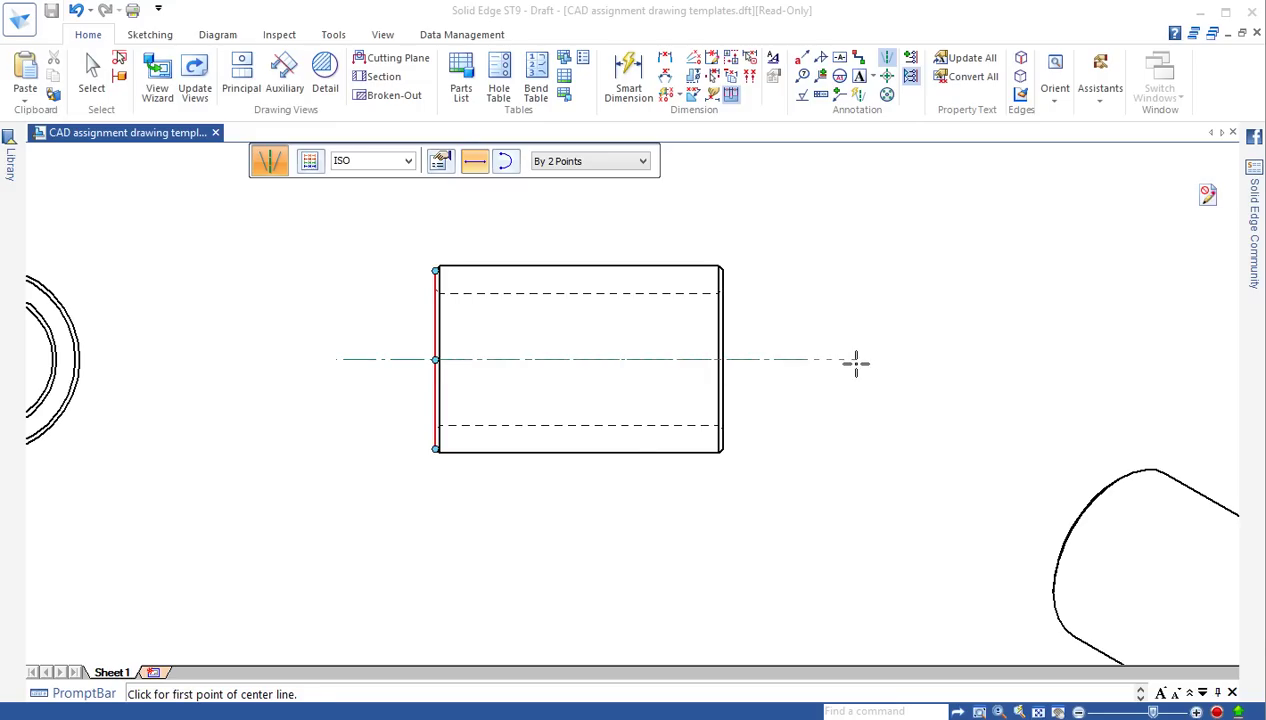
Add horizontal and vertical centre lines crossing through the circular end view
scroll(551, 472, up, 1)
scroll(552, 473, down, 2)
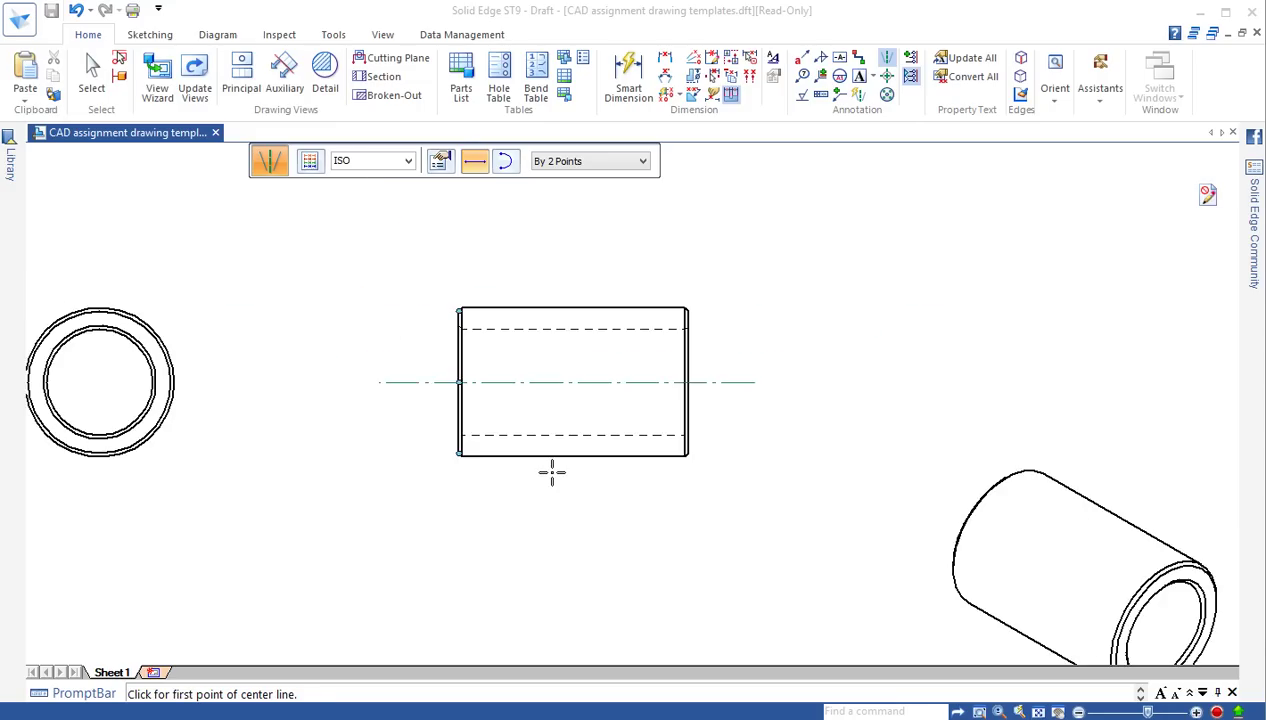
scroll(551, 472, down, 1)
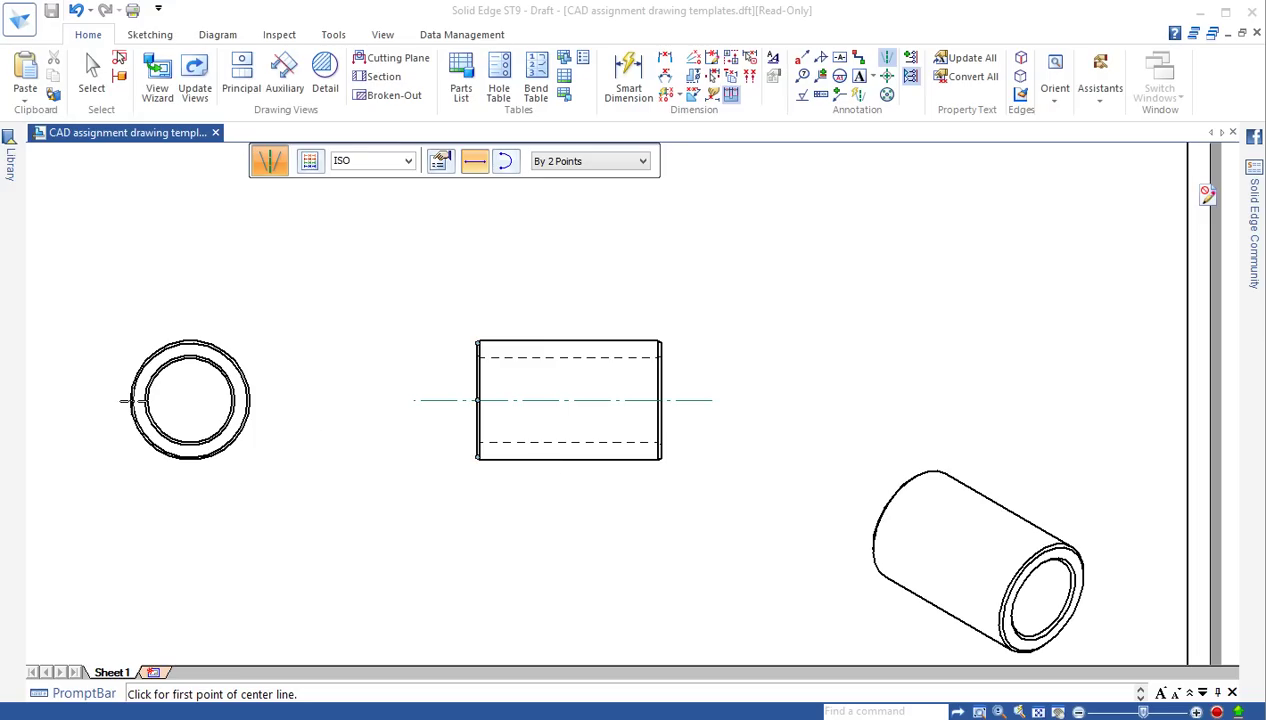
click(92, 398)
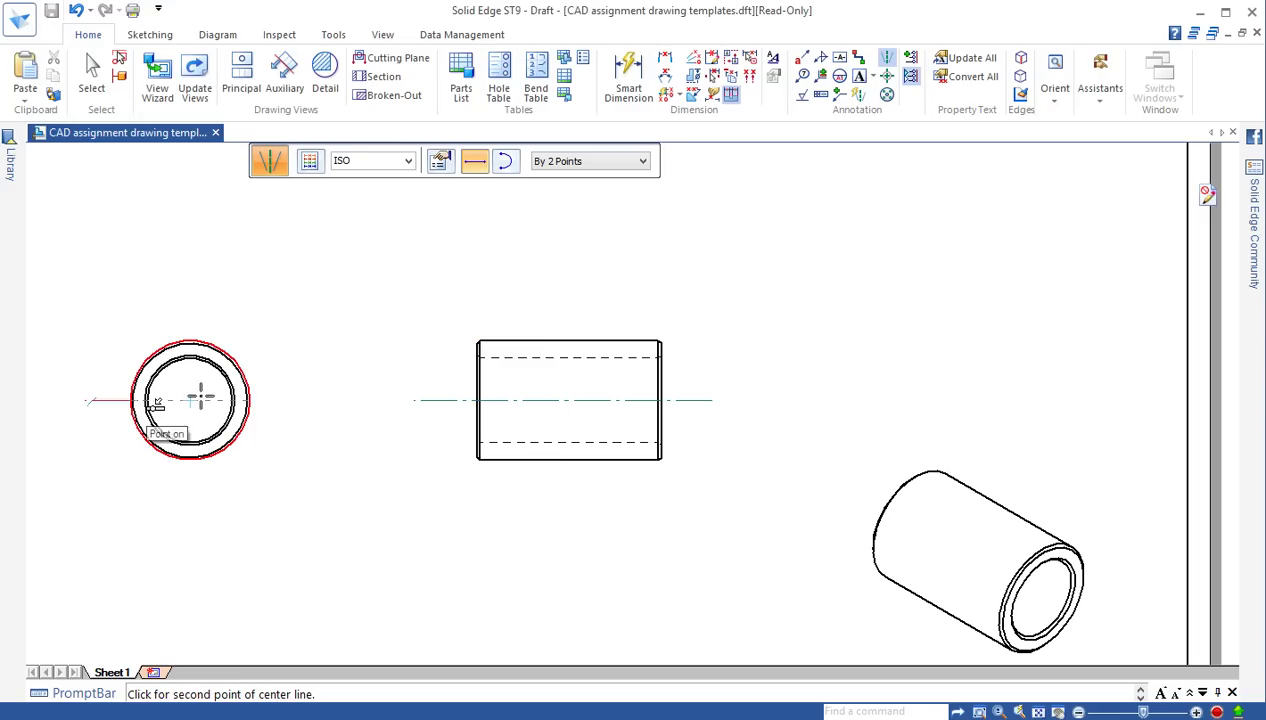
click(284, 398)
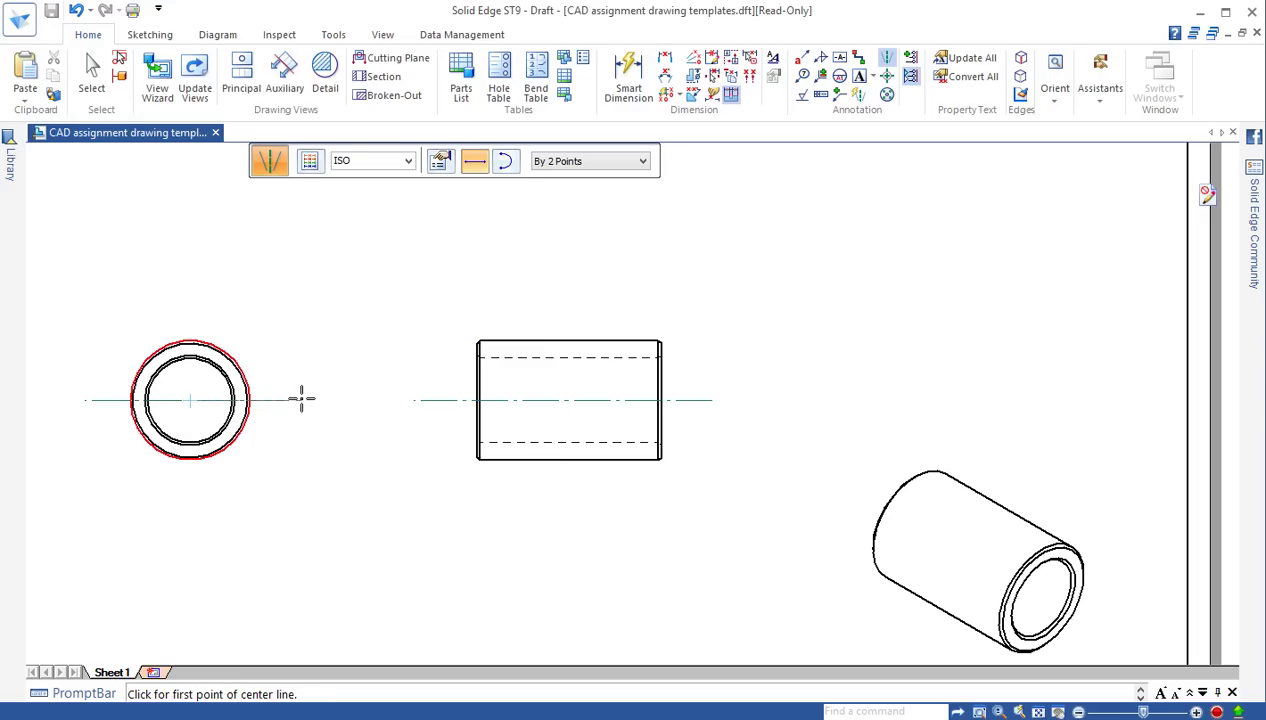
click(187, 291)
scroll(191, 495, down, 1)
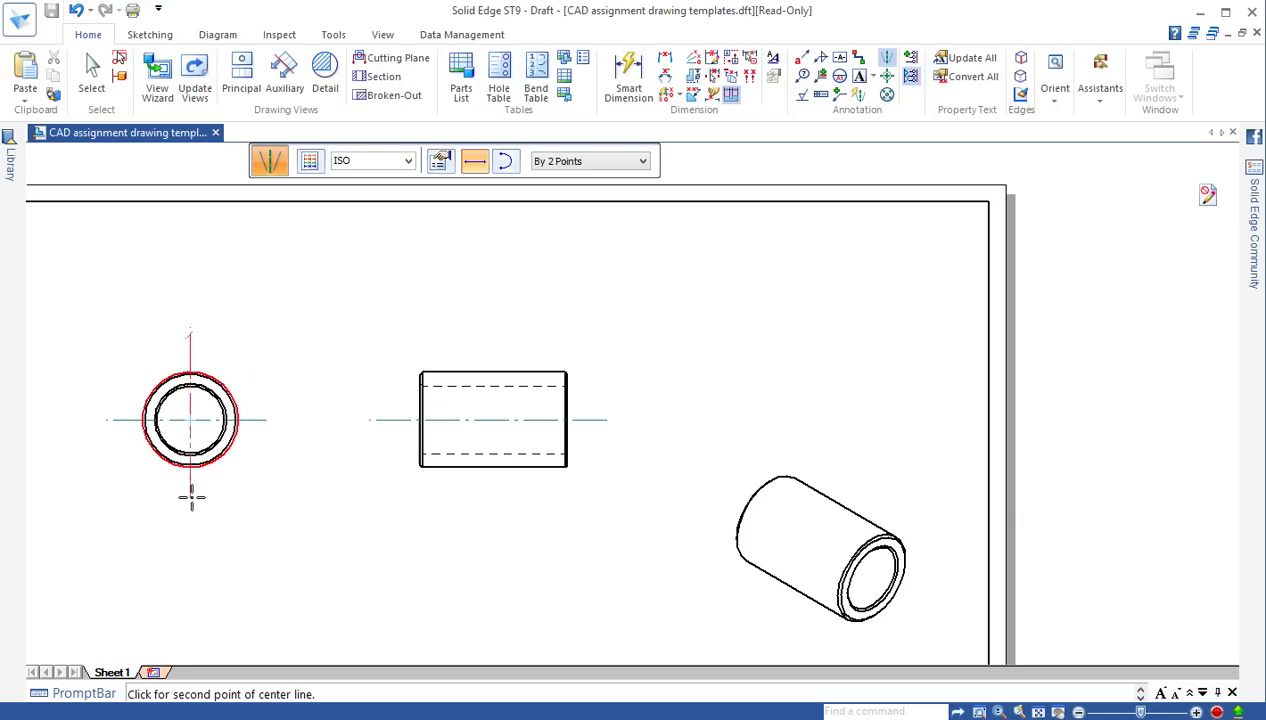
click(190, 510)
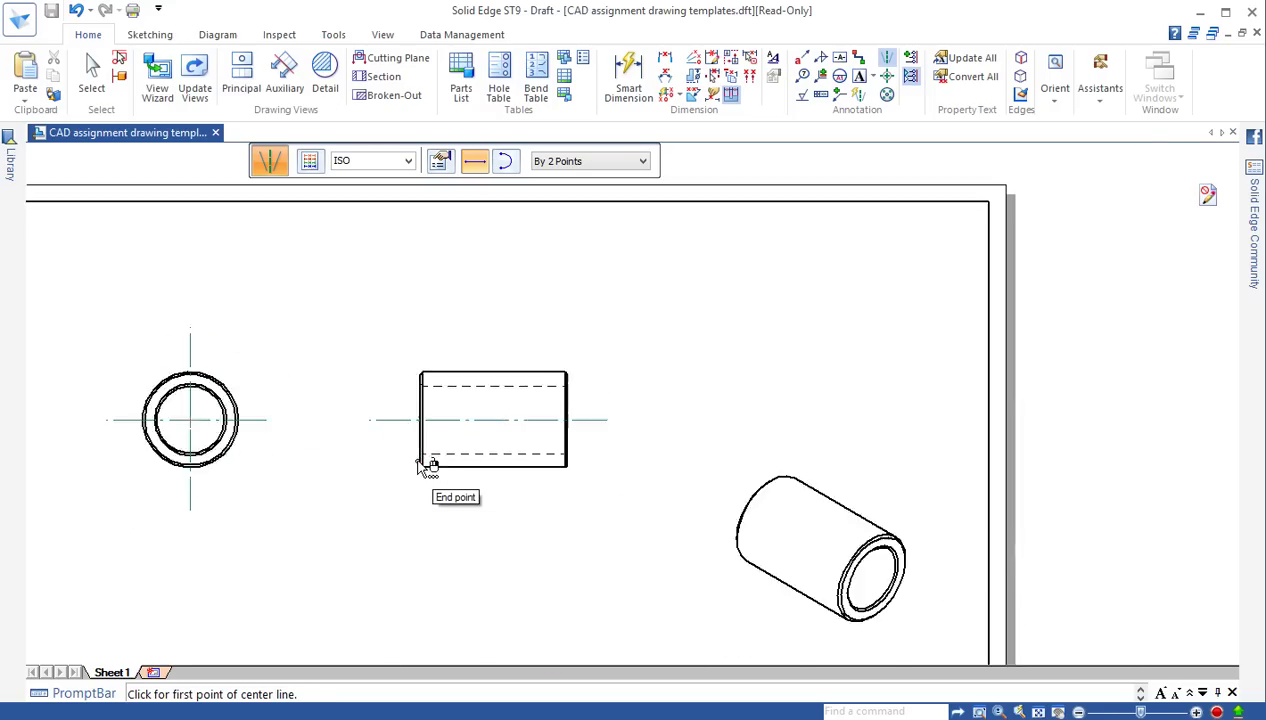
scroll(418, 462, up, 3)
scroll(418, 462, down, 1)
mouse_move(291, 501)
middle_down()
mouse_move(373, 466)
mouse_move(448, 460)
middle_up()
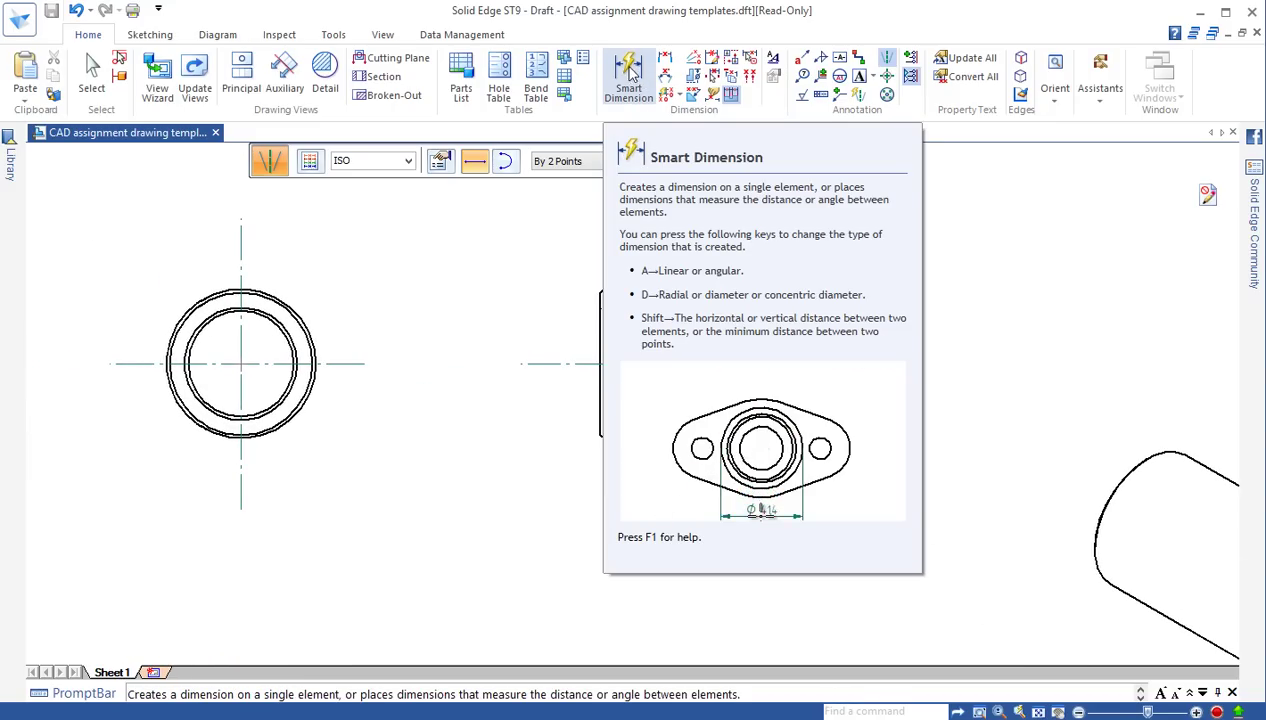
Dimension the end view's inner and outer circles with Ø13 and Ø92 diameters
click(629, 68)
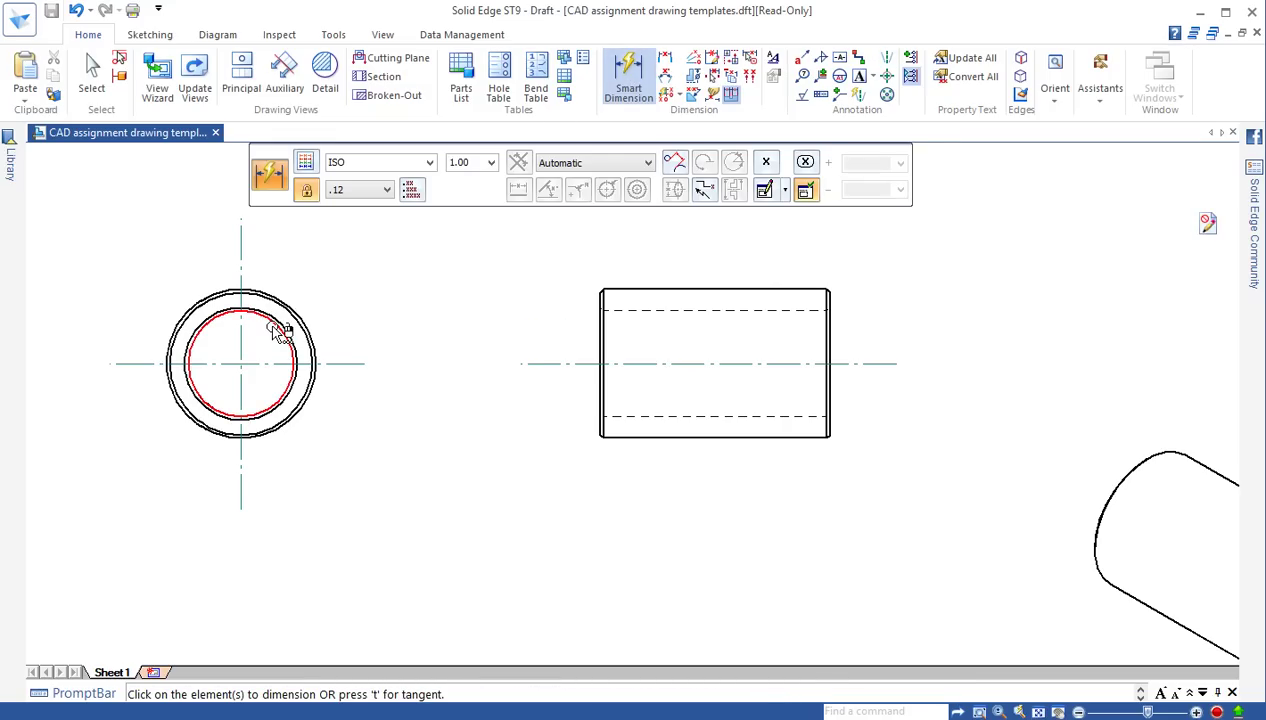
click(281, 333)
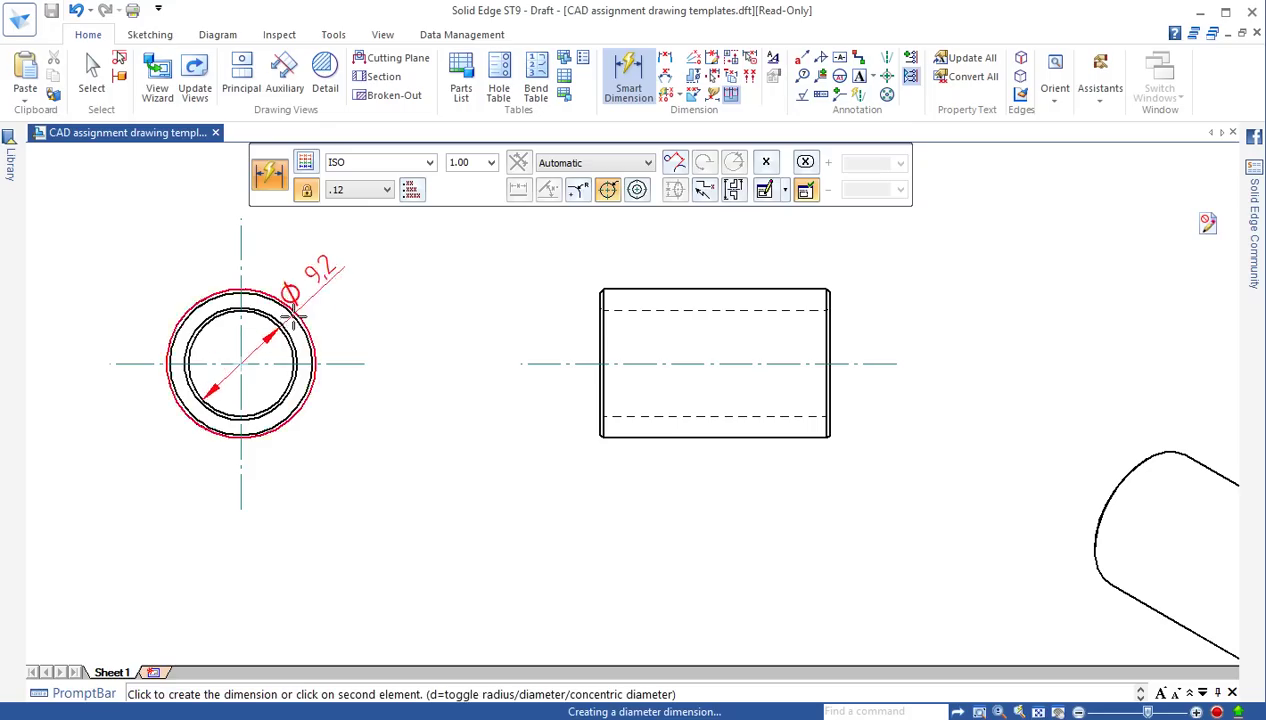
click(355, 286)
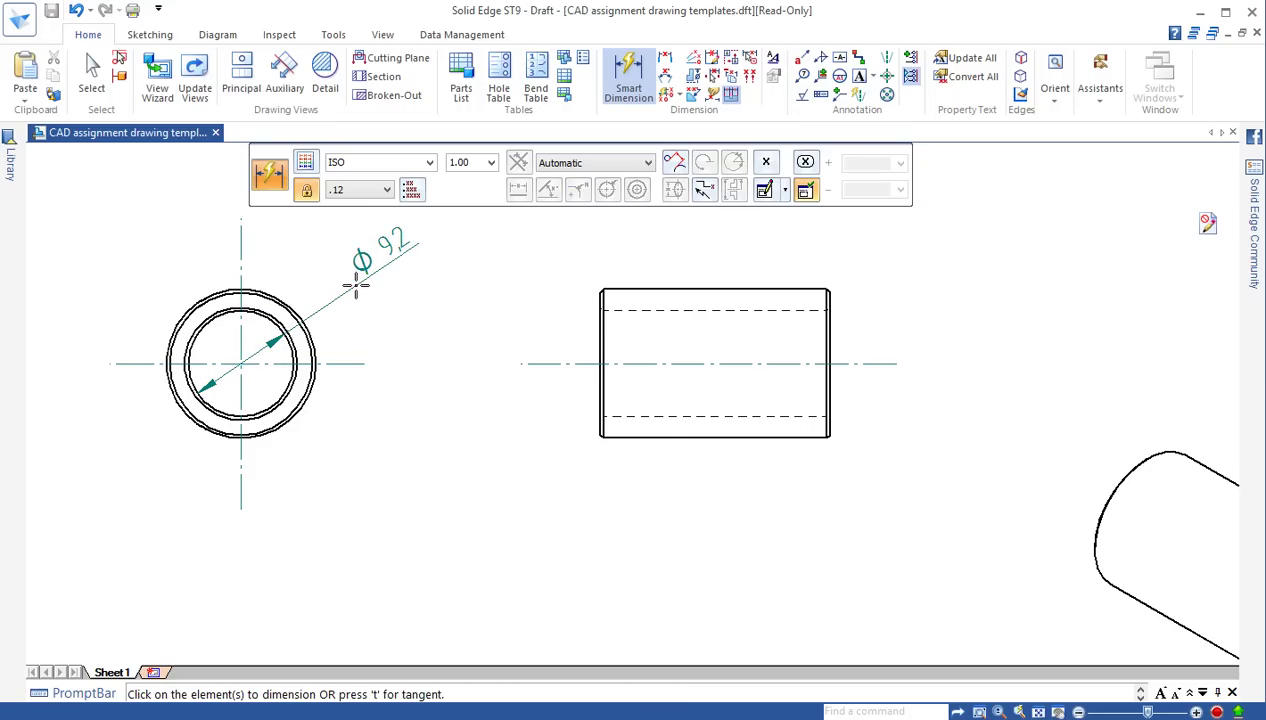
click(288, 430)
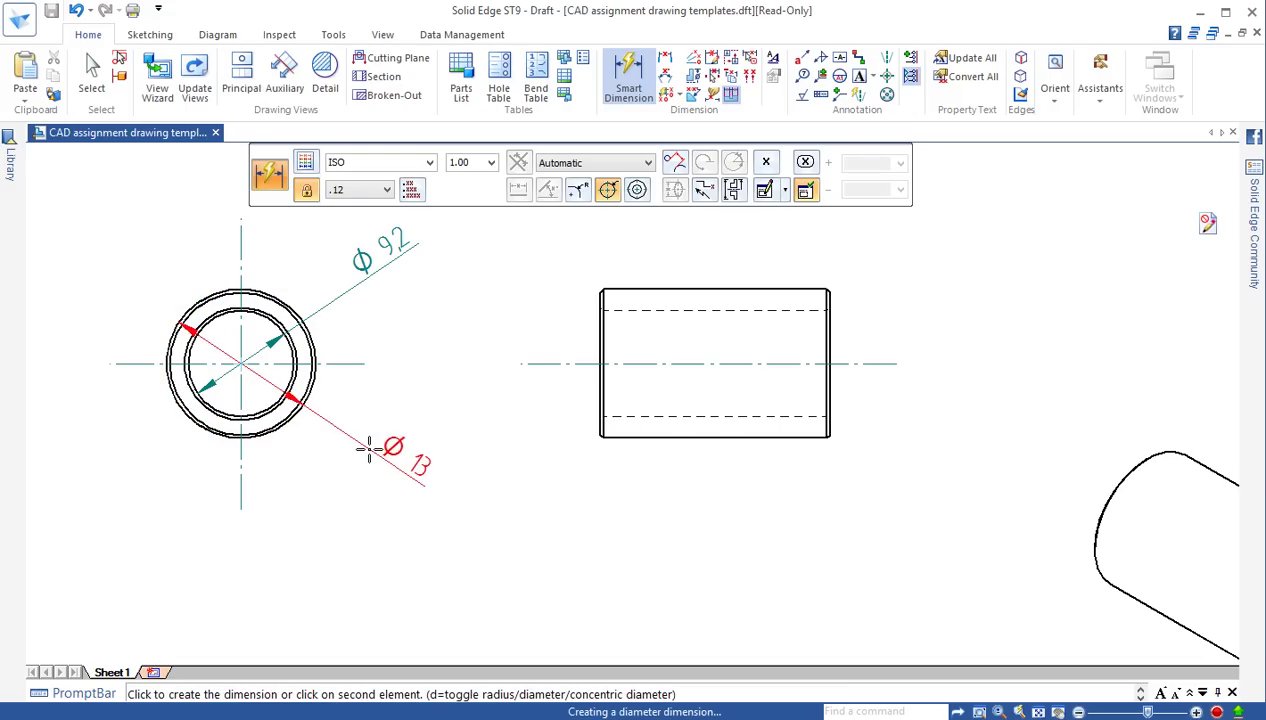
click(358, 445)
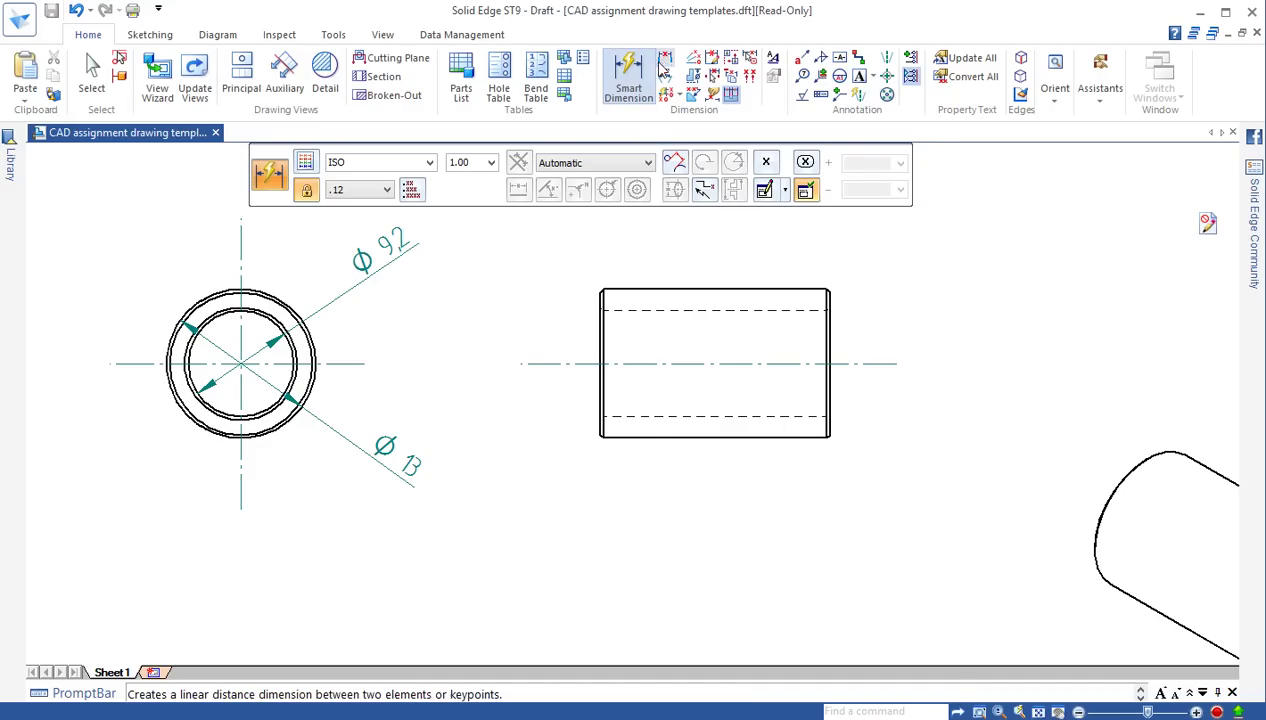
Add a 20 overall length dimension between the side view's end edges, below the part
click(665, 60)
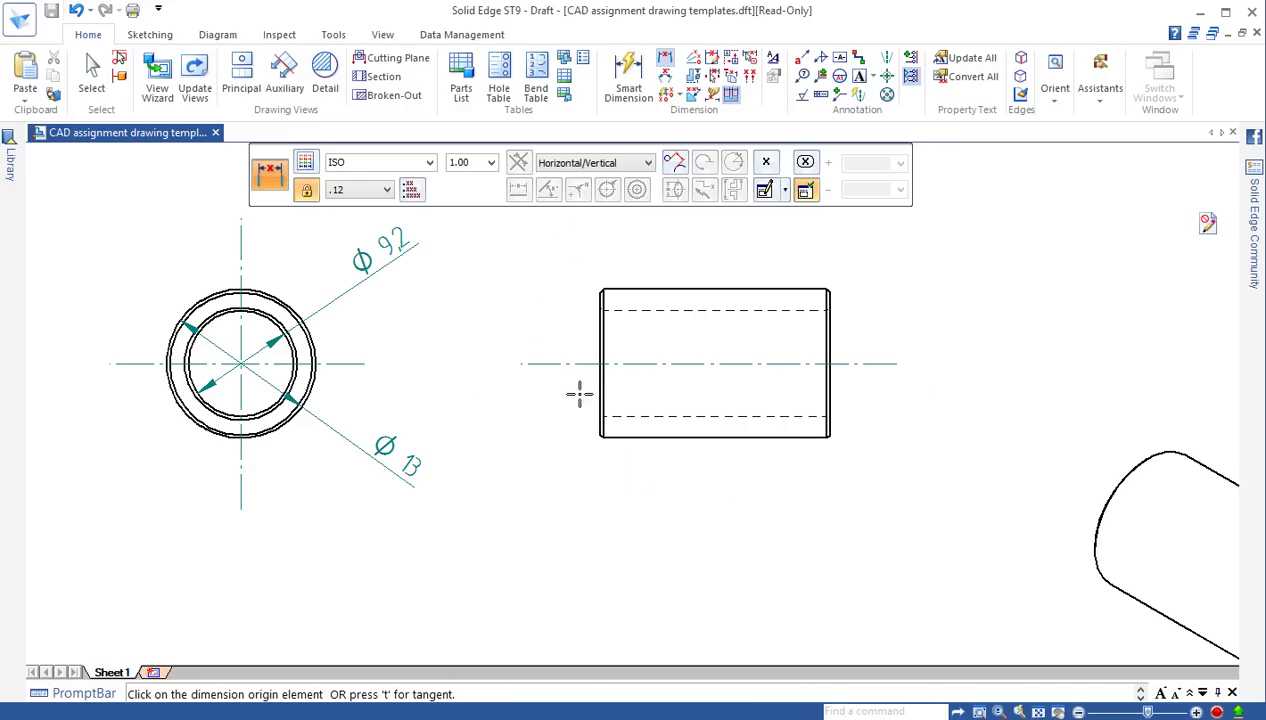
click(597, 405)
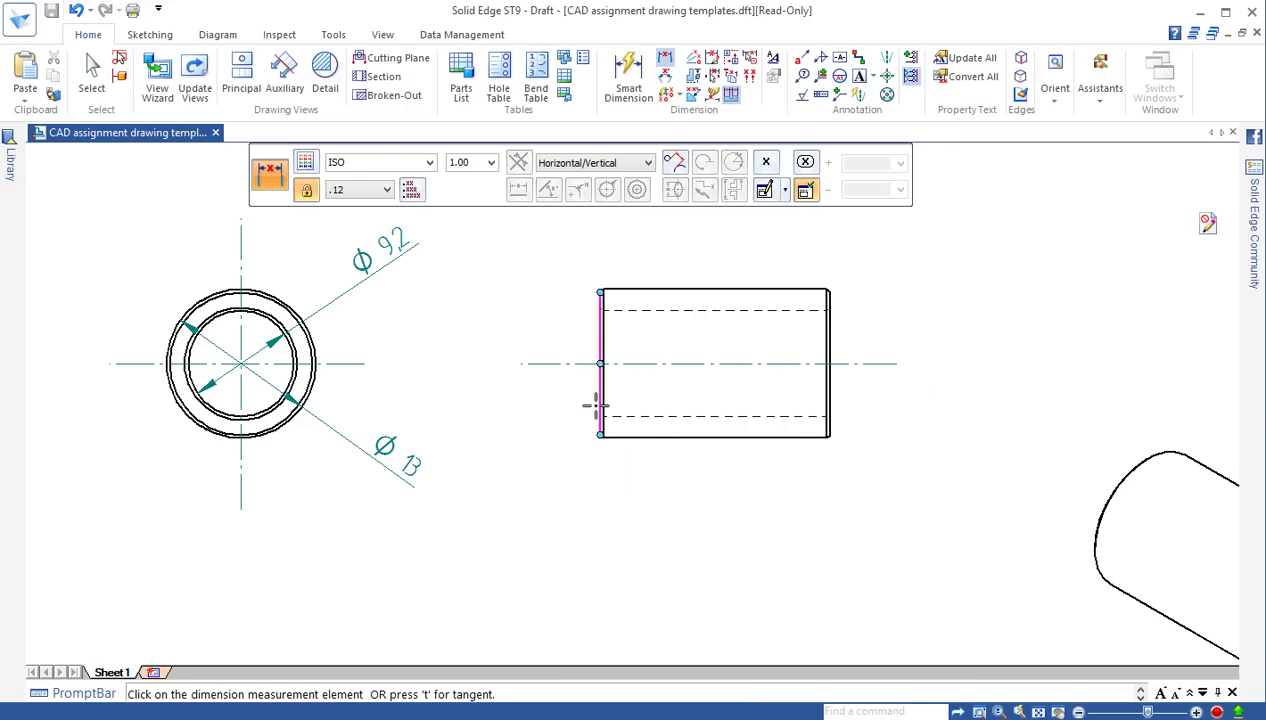
click(834, 378)
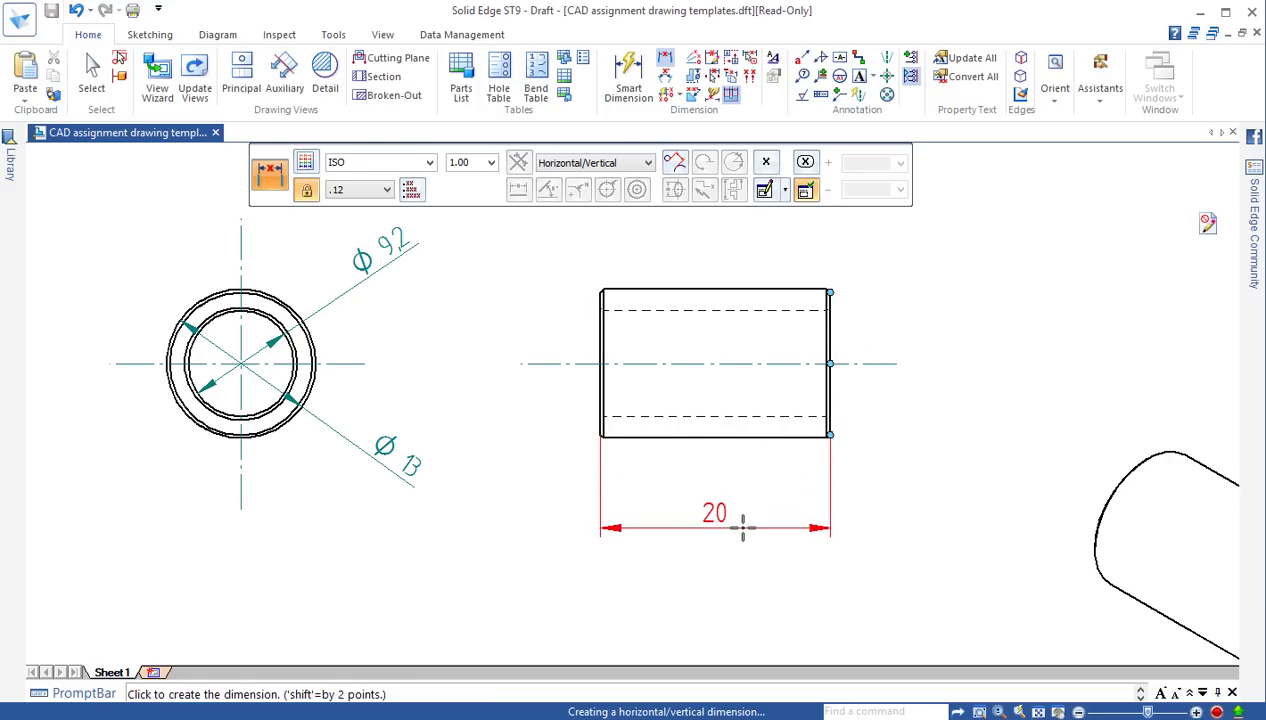
click(742, 528)
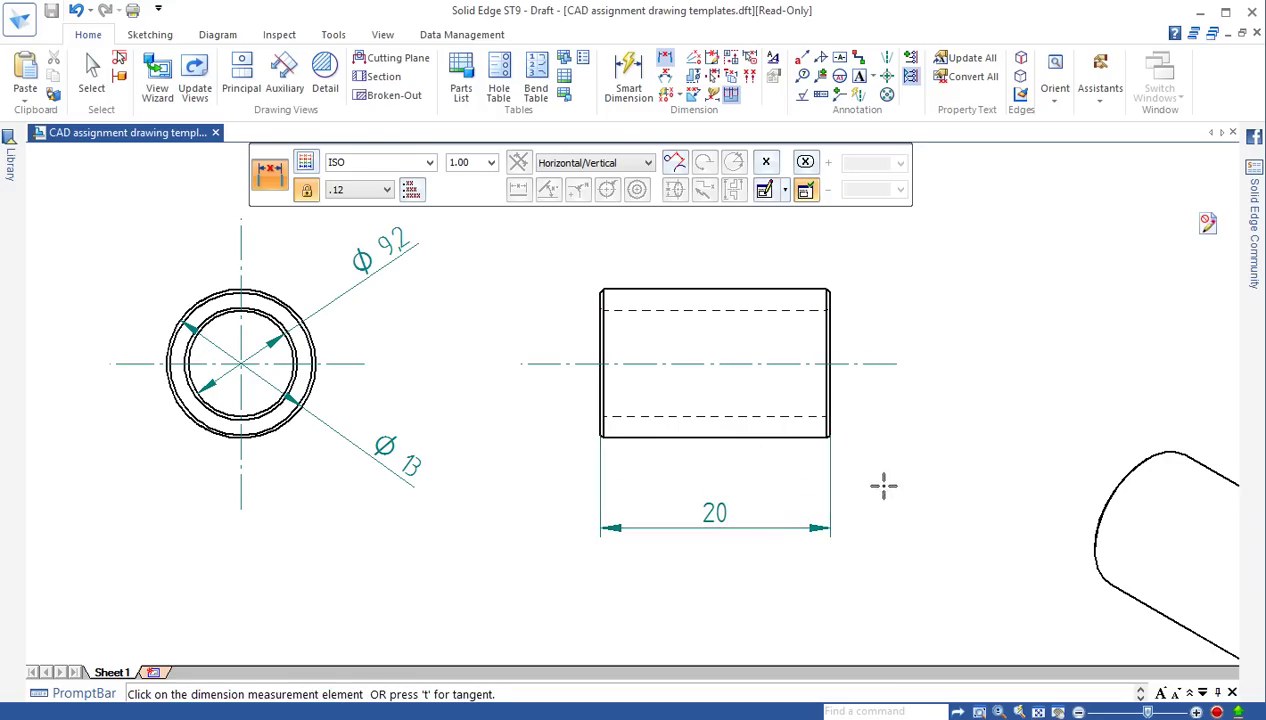
scroll(888, 484, down, 3)
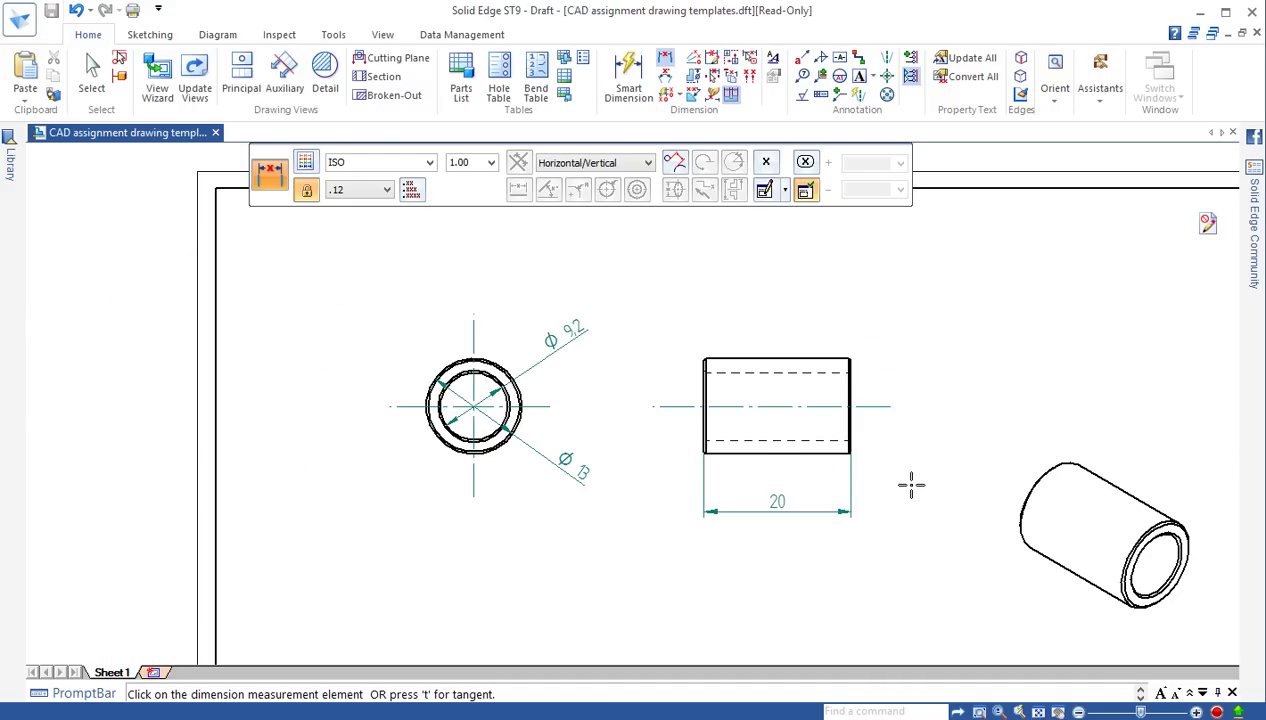
scroll(909, 484, up, 1)
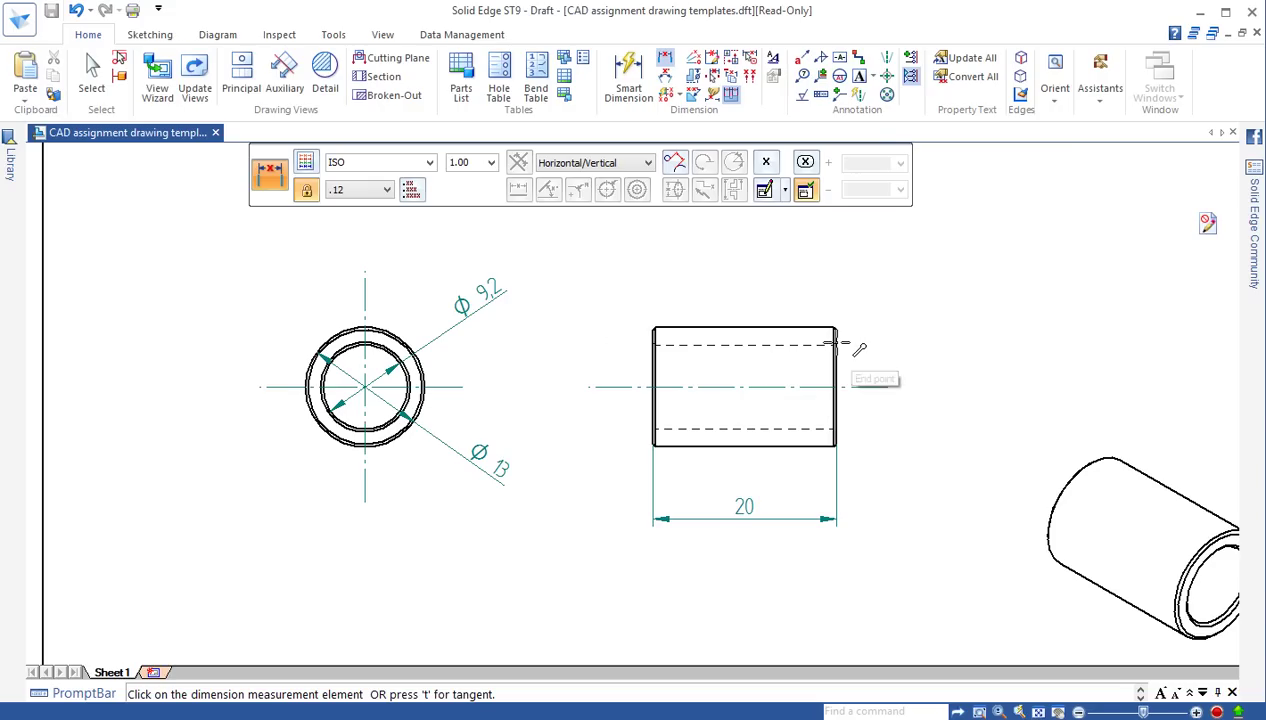
scroll(838, 345, up, 2)
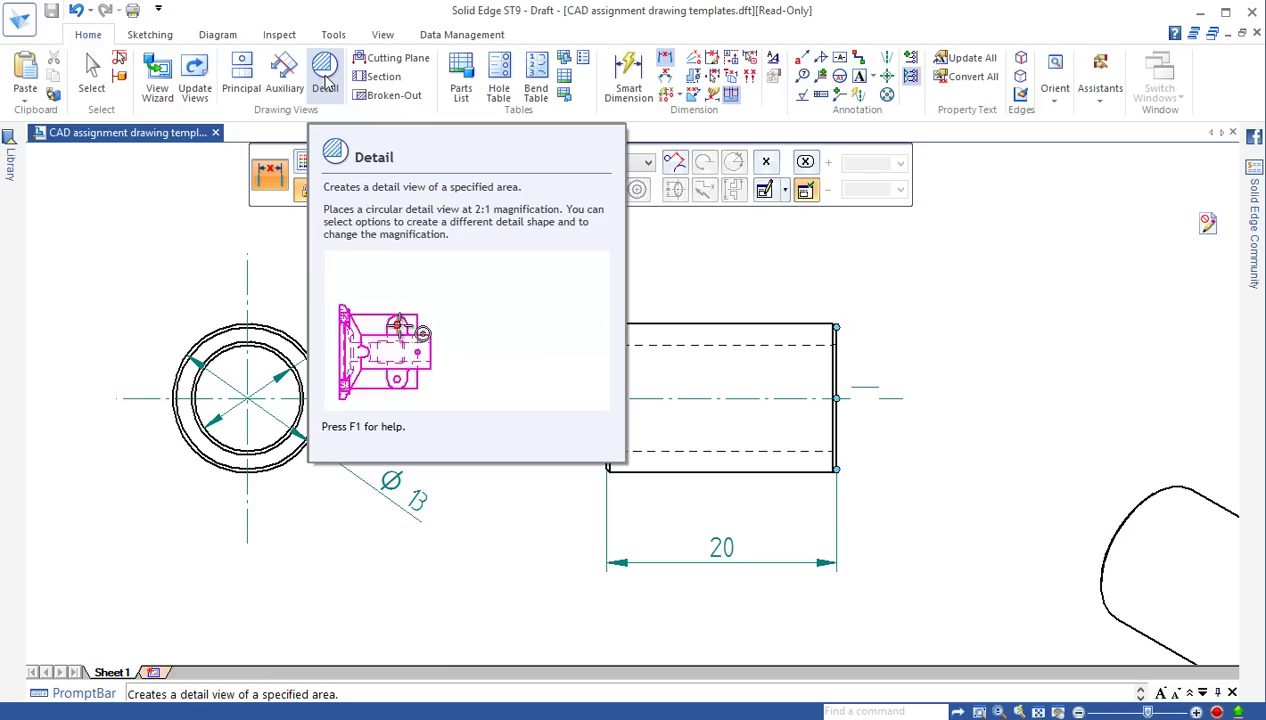
Create Detail A around the side view's top-right corner at 2:1 and place it right of the front view
click(325, 80)
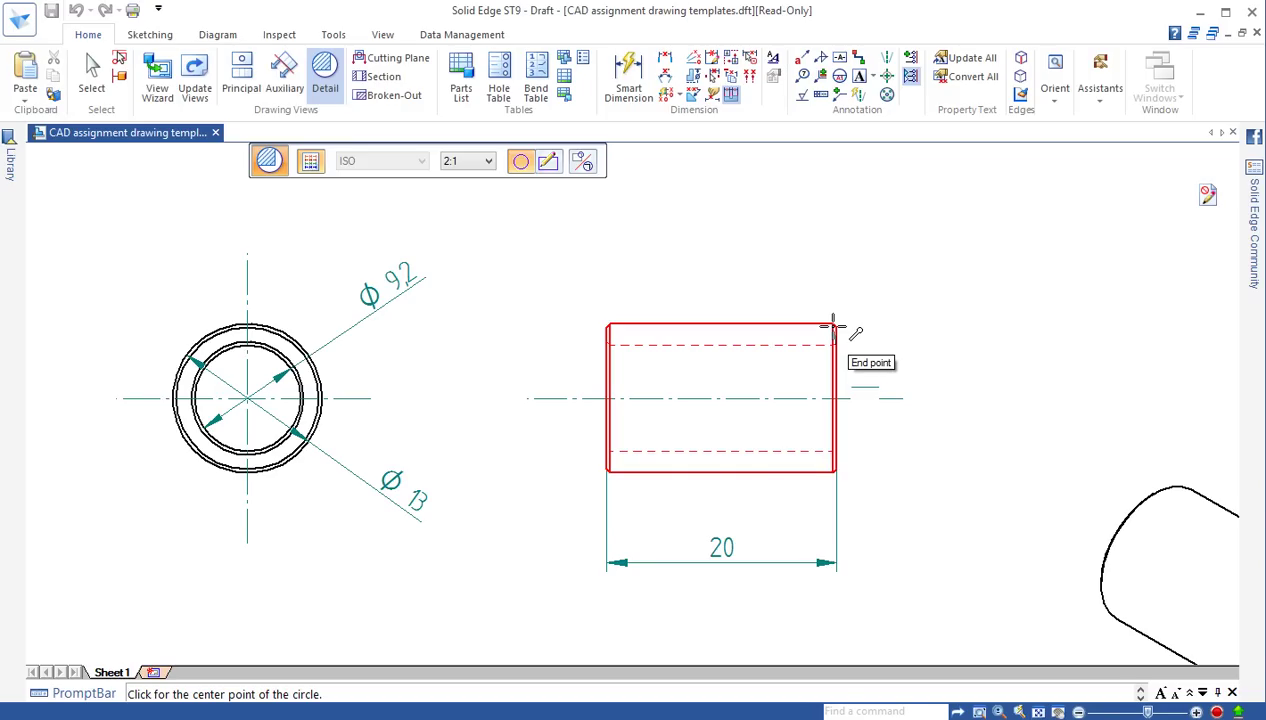
click(832, 325)
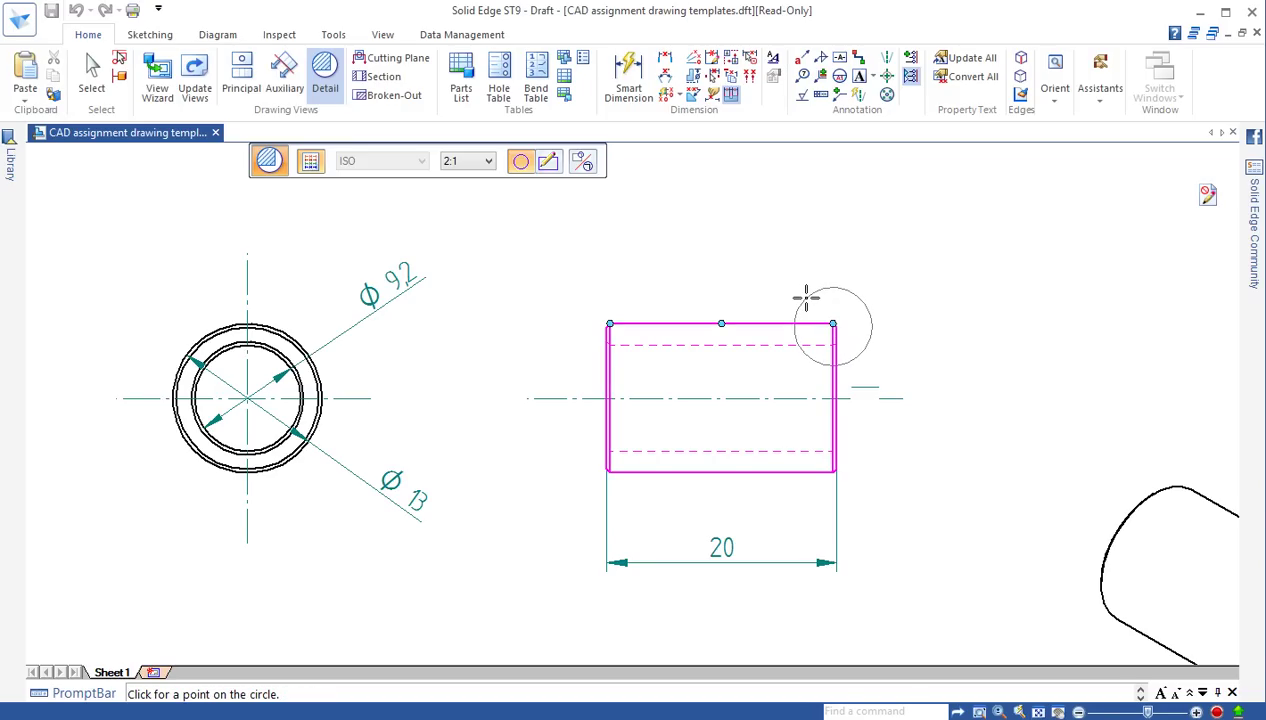
click(806, 300)
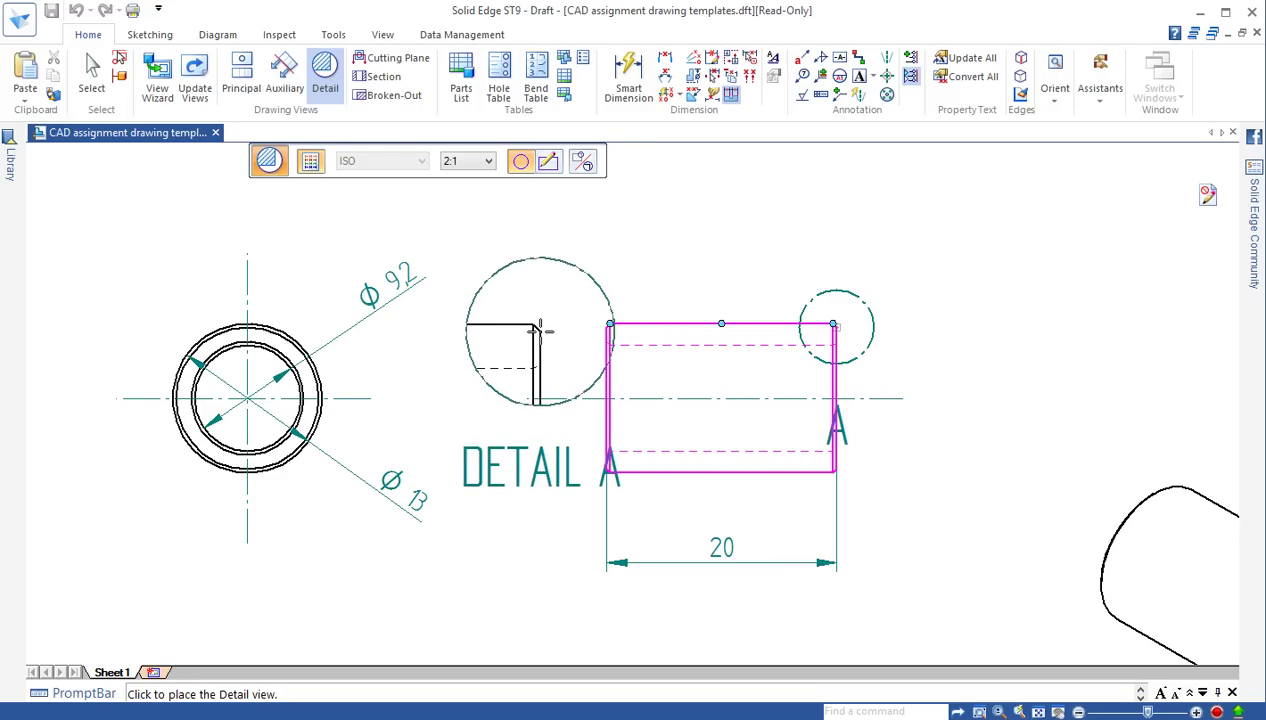
click(490, 165)
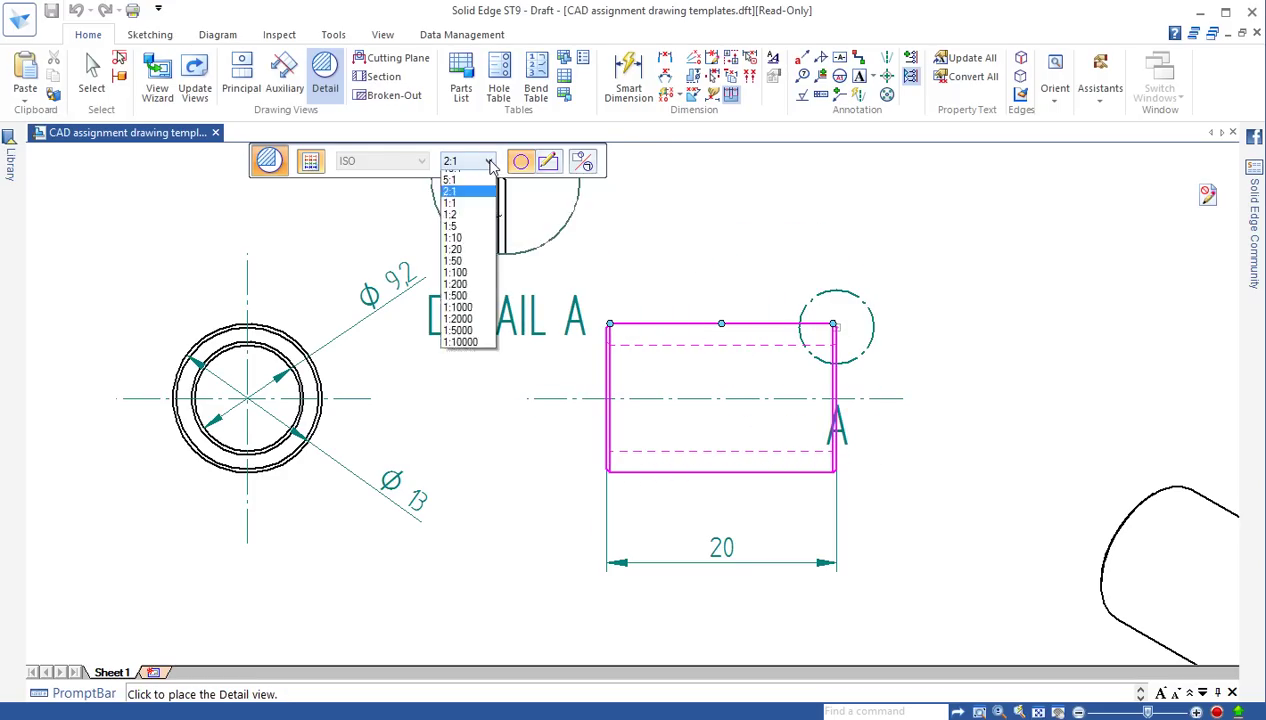
click(470, 212)
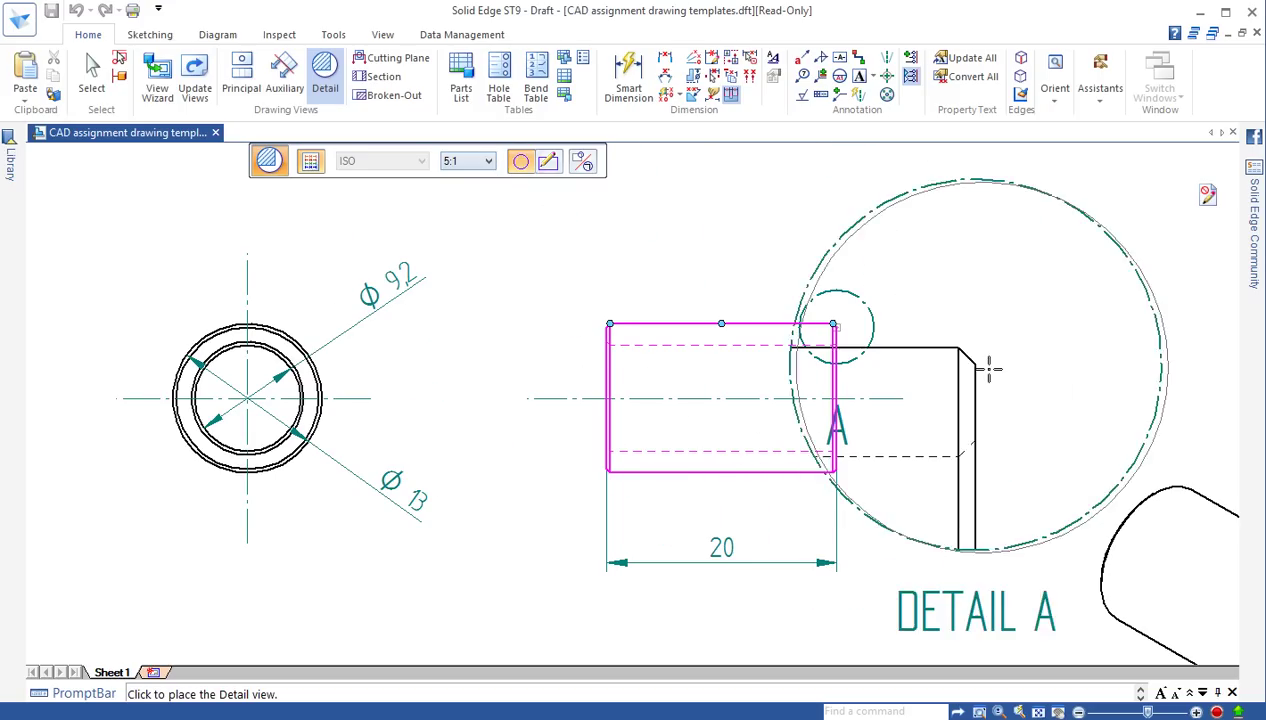
click(490, 162)
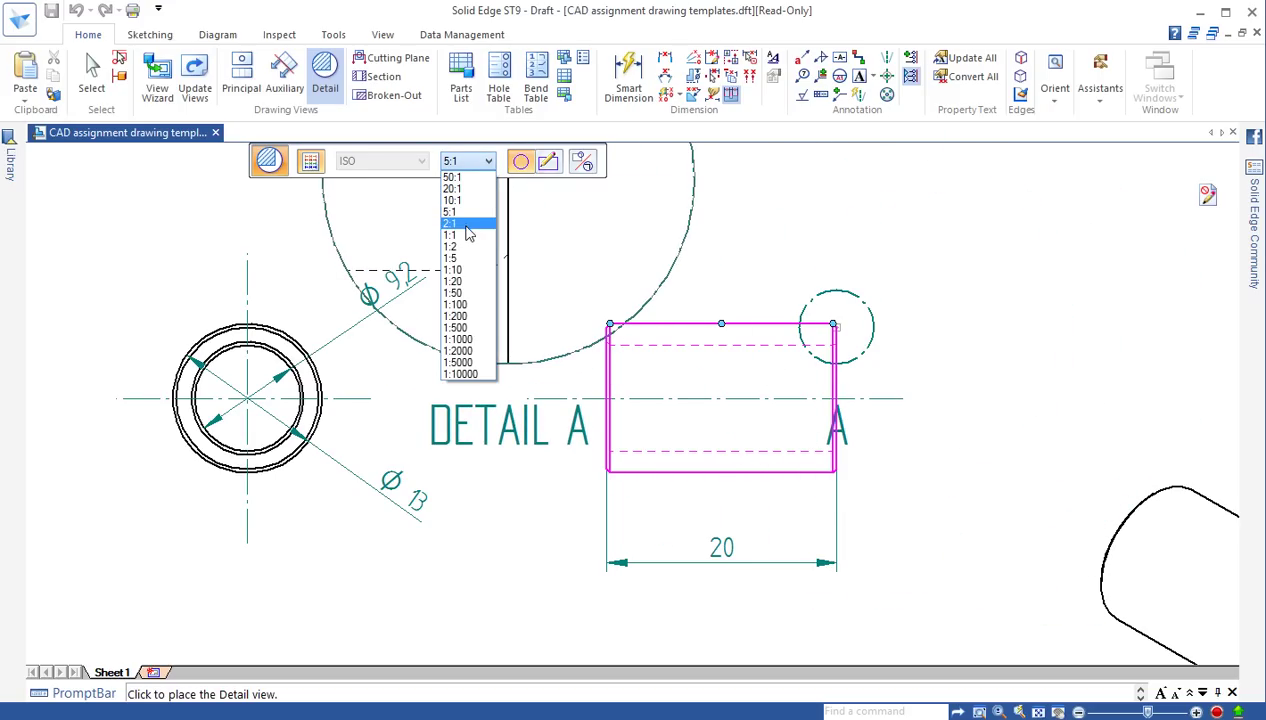
click(465, 225)
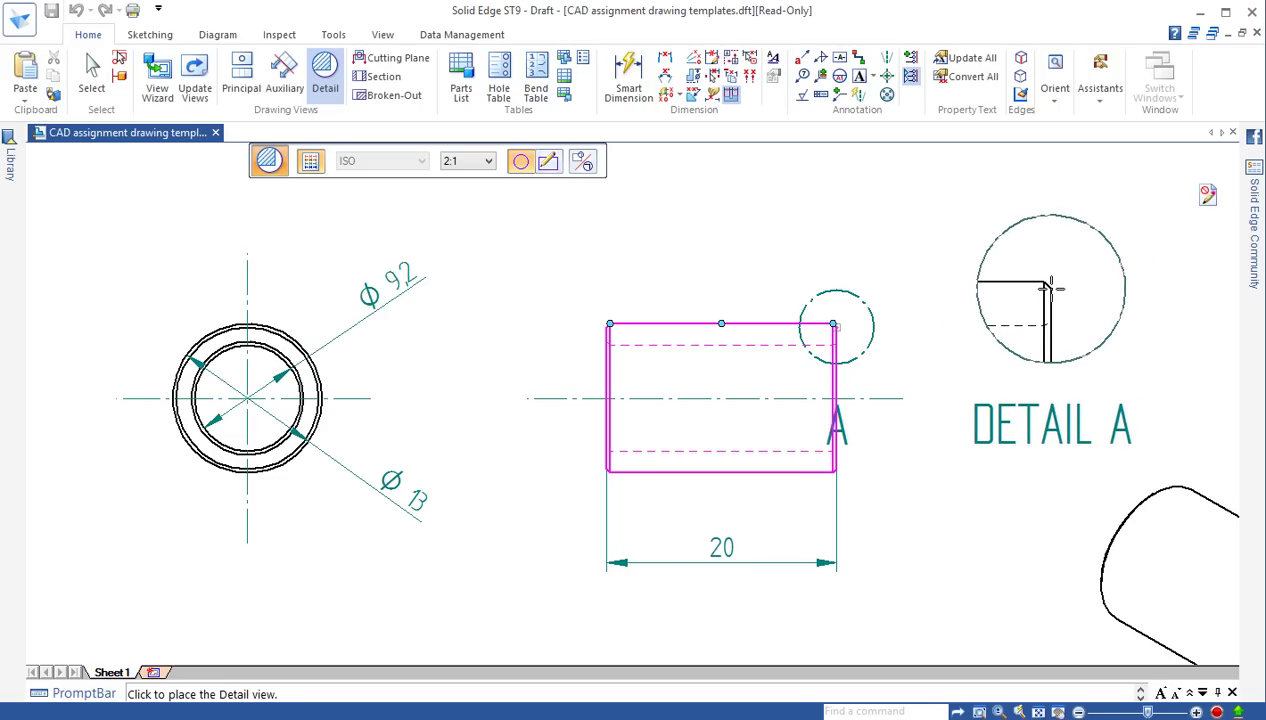
click(1050, 288)
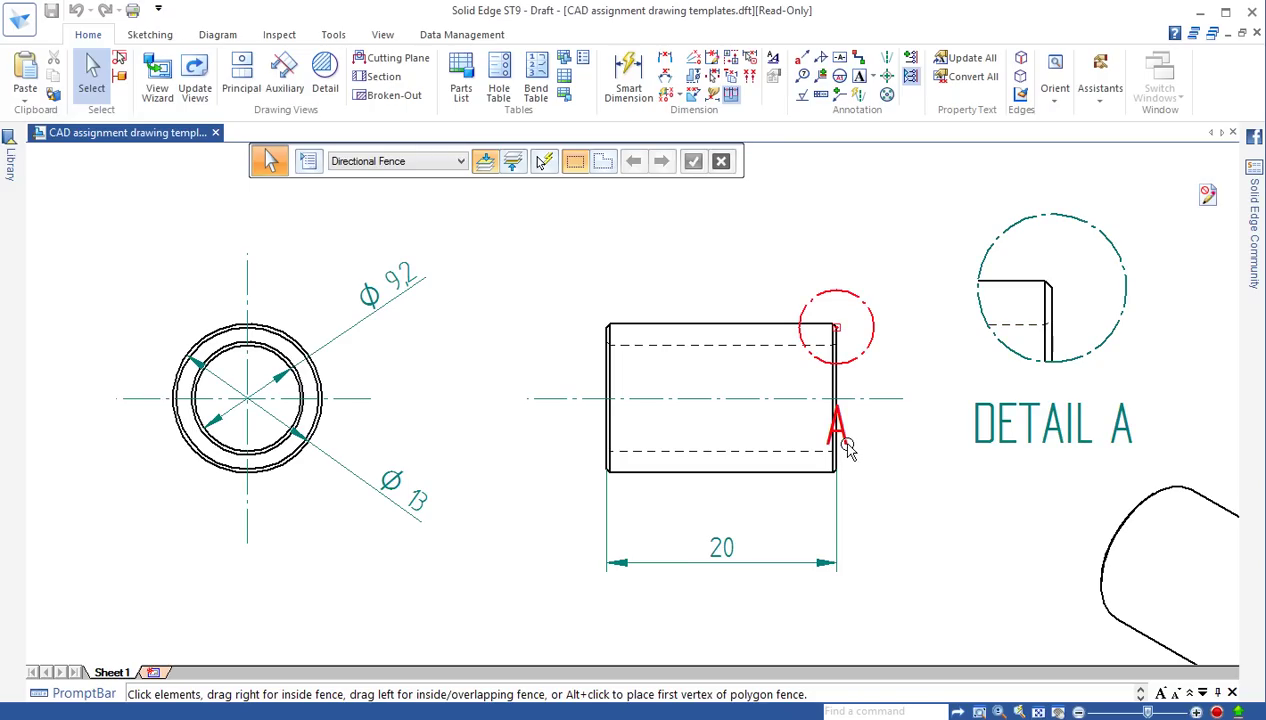
Drag the detail circle's A label above the circle and finish the detail envelope
drag(847, 450, 836, 263)
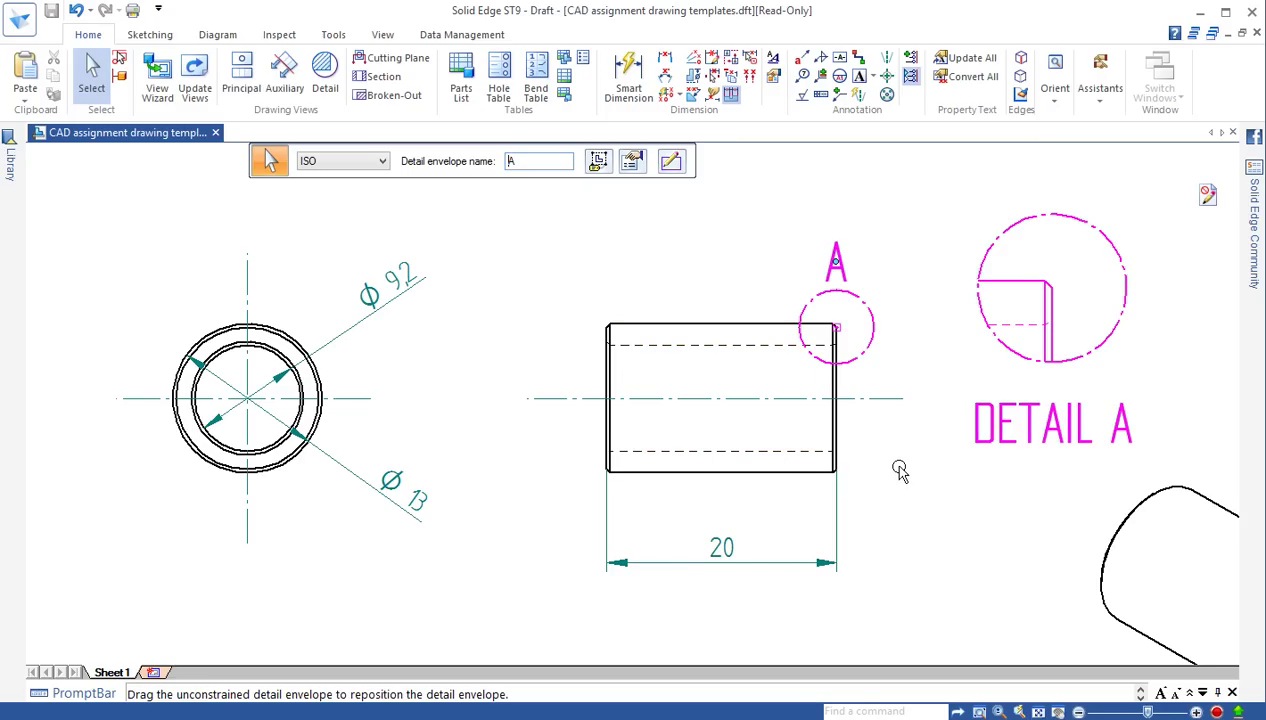
scroll(893, 475, up, 2)
scroll(893, 475, down, 4)
scroll(888, 482, down, 1)
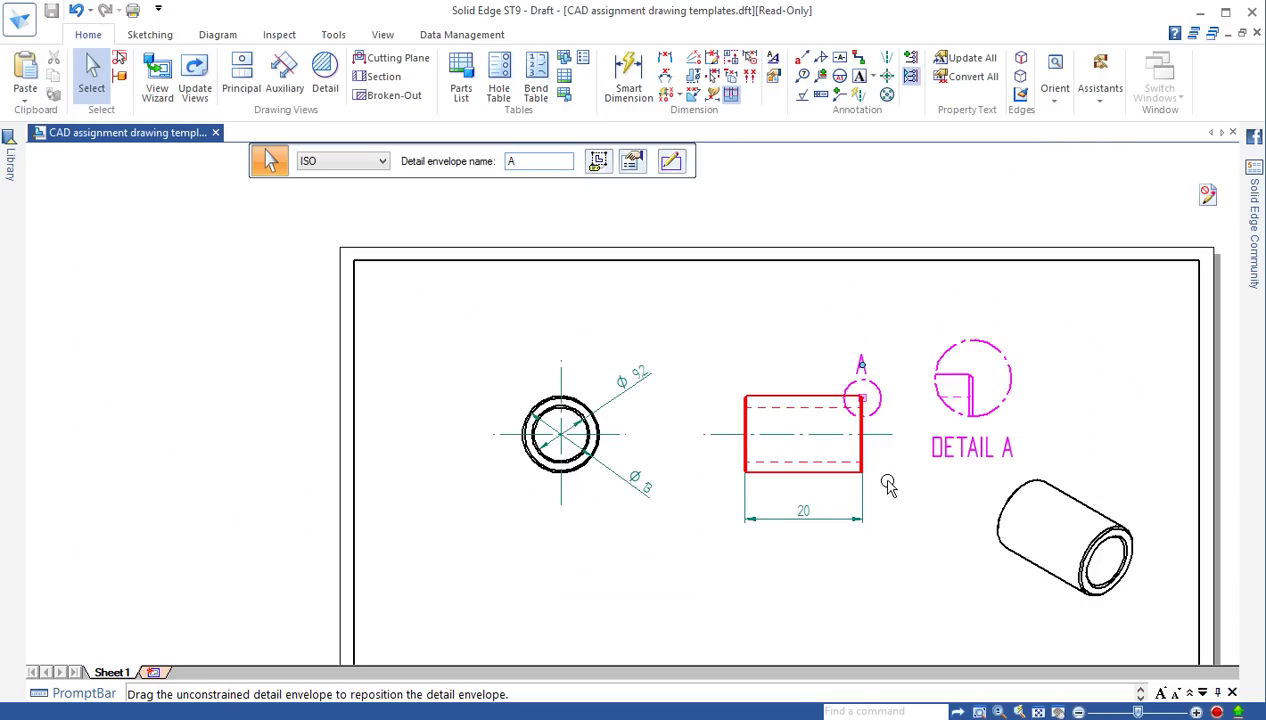
scroll(885, 500, up, 1)
scroll(882, 510, down, 1)
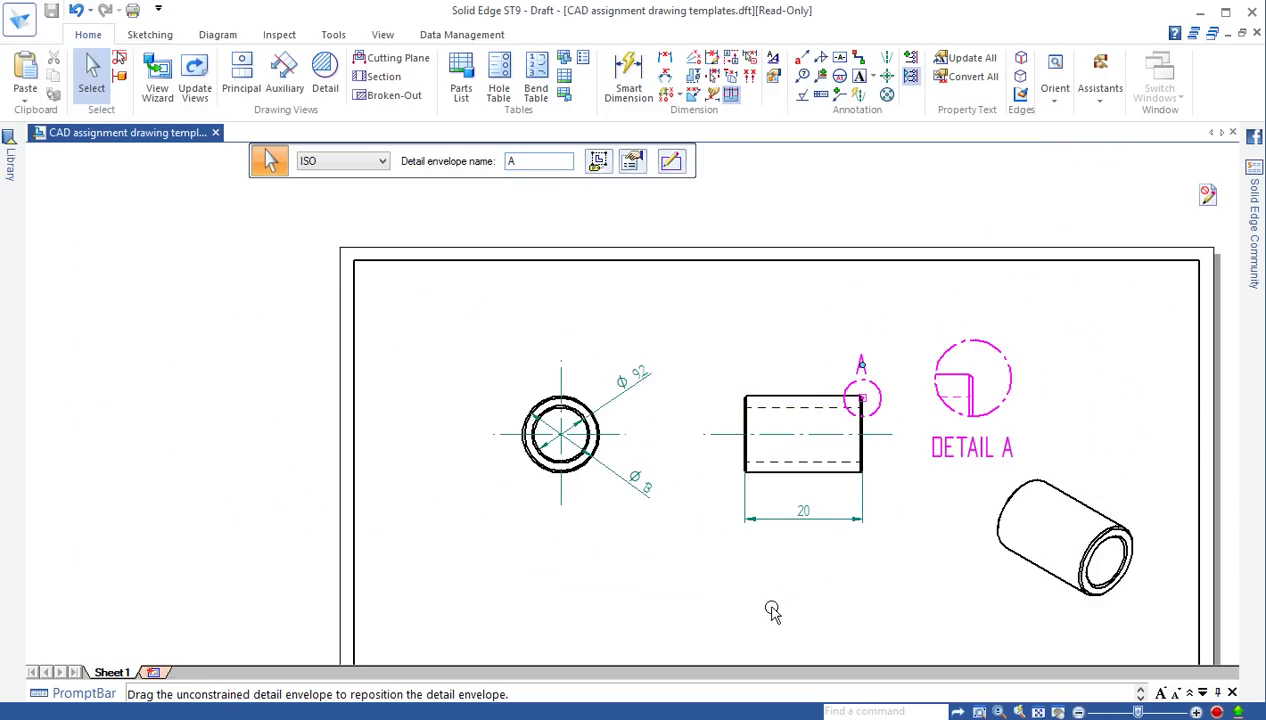
key(Escape)
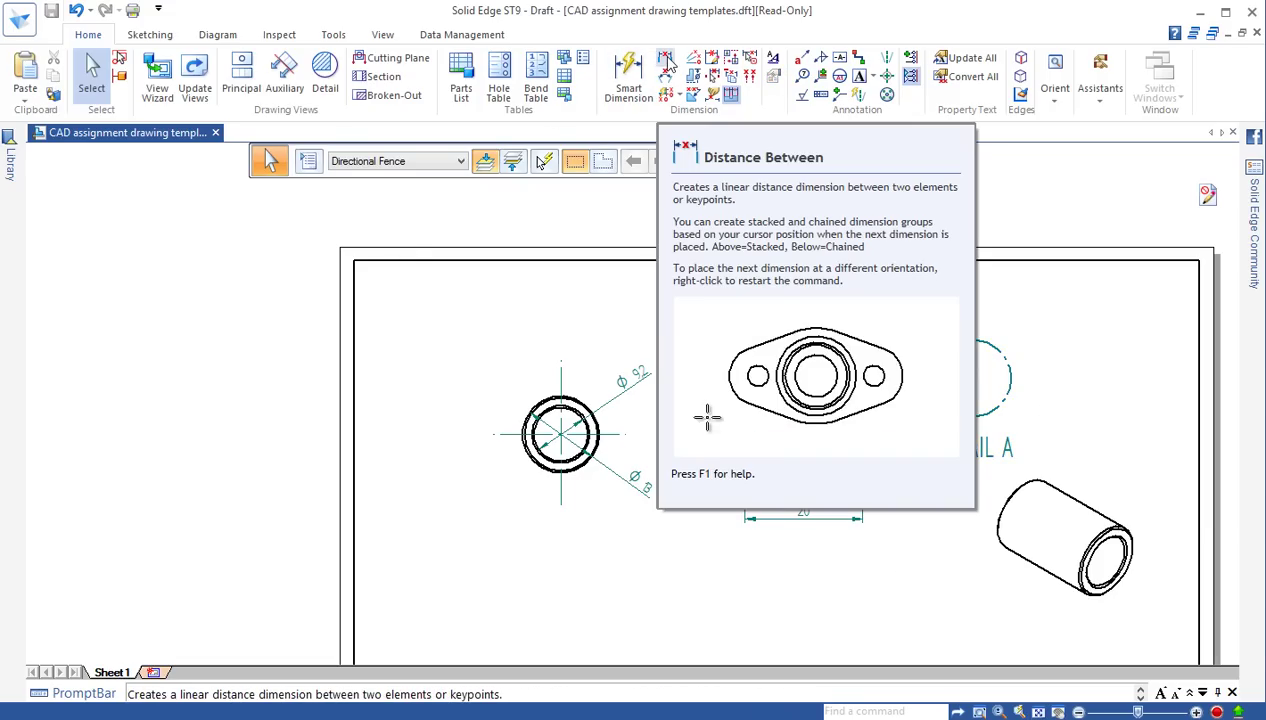
Add a 0.3 Distance Between dimension across the chamfer edges, placed above Detail A
scroll(1015, 405, down, 2)
scroll(1015, 405, up, 4)
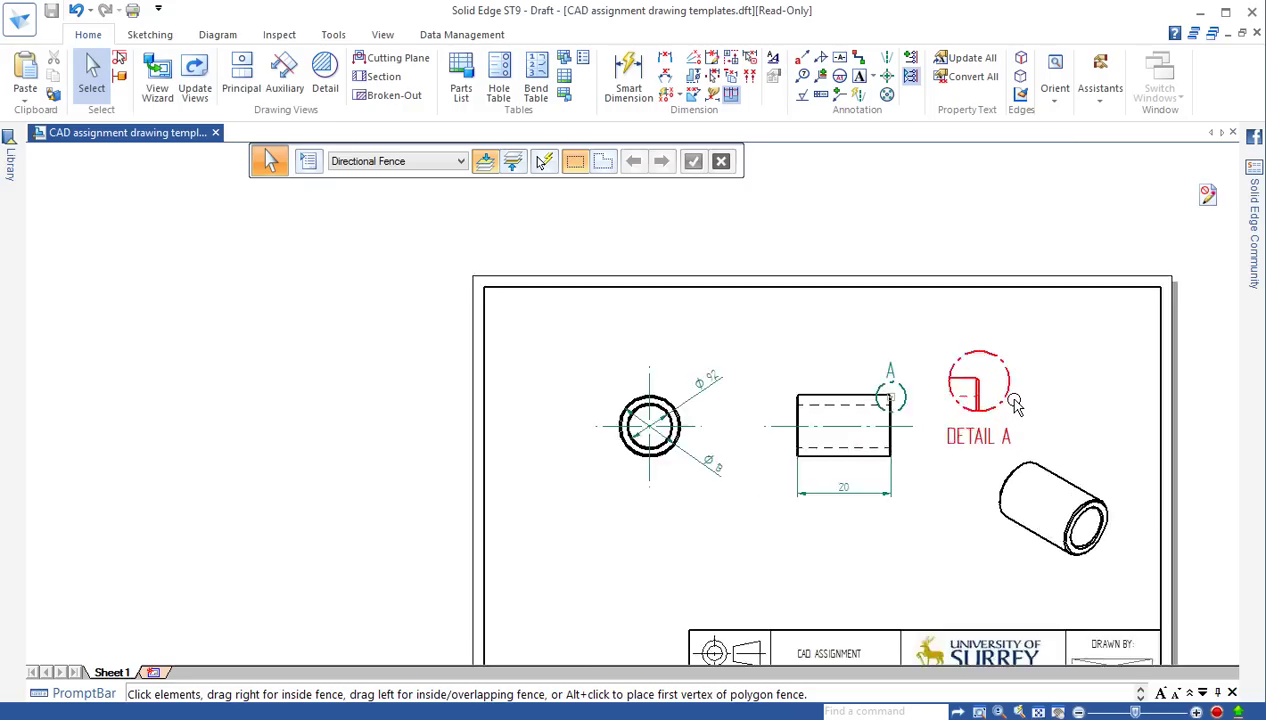
middle_drag(1042, 400, 887, 381)
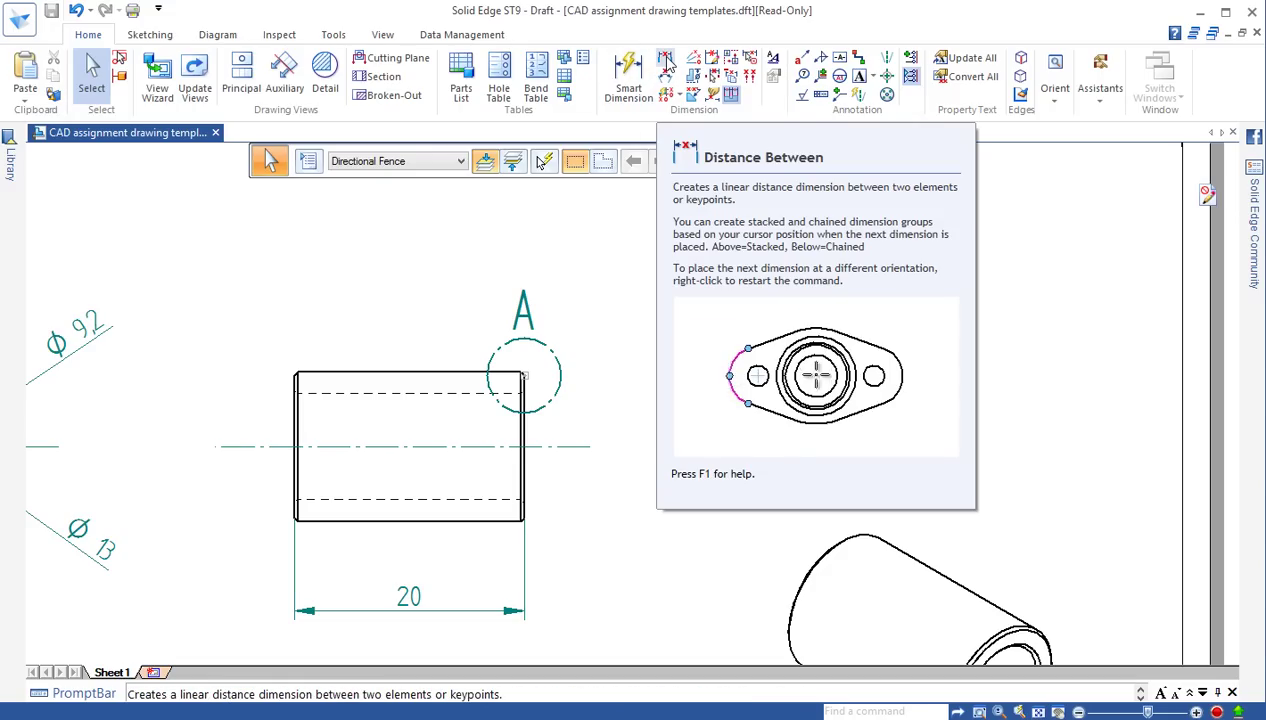
click(666, 62)
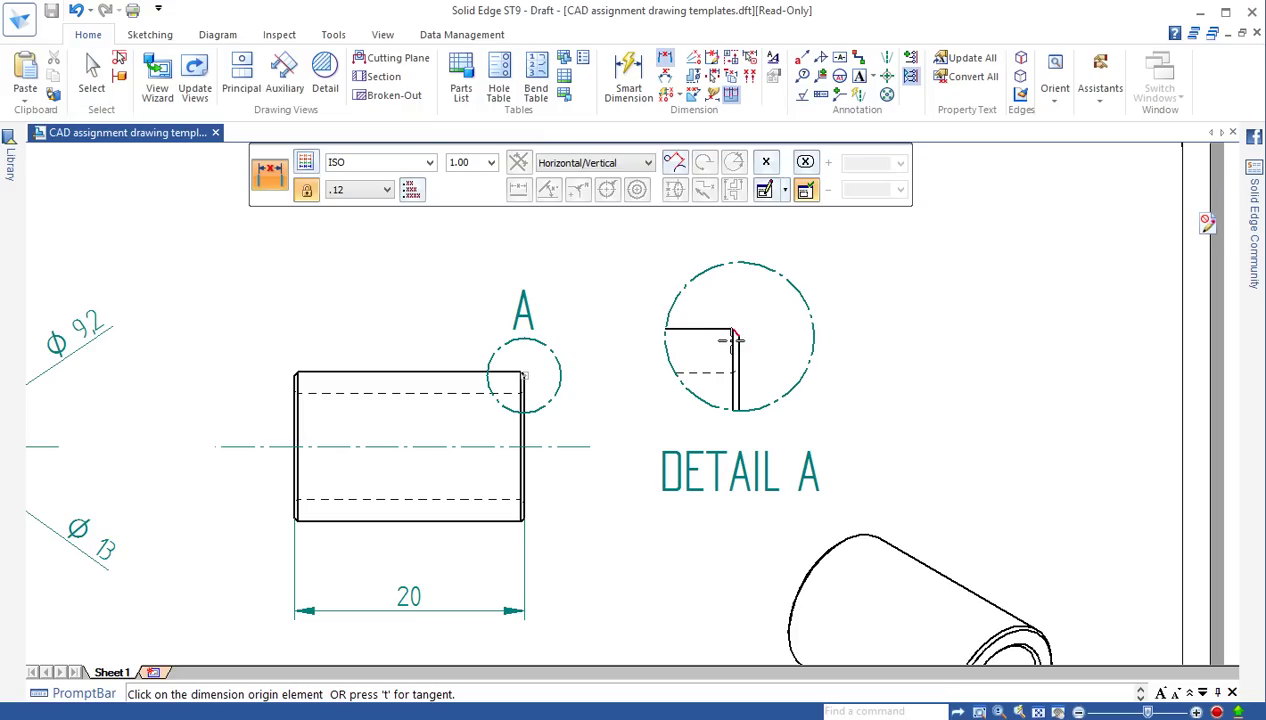
click(733, 340)
click(739, 346)
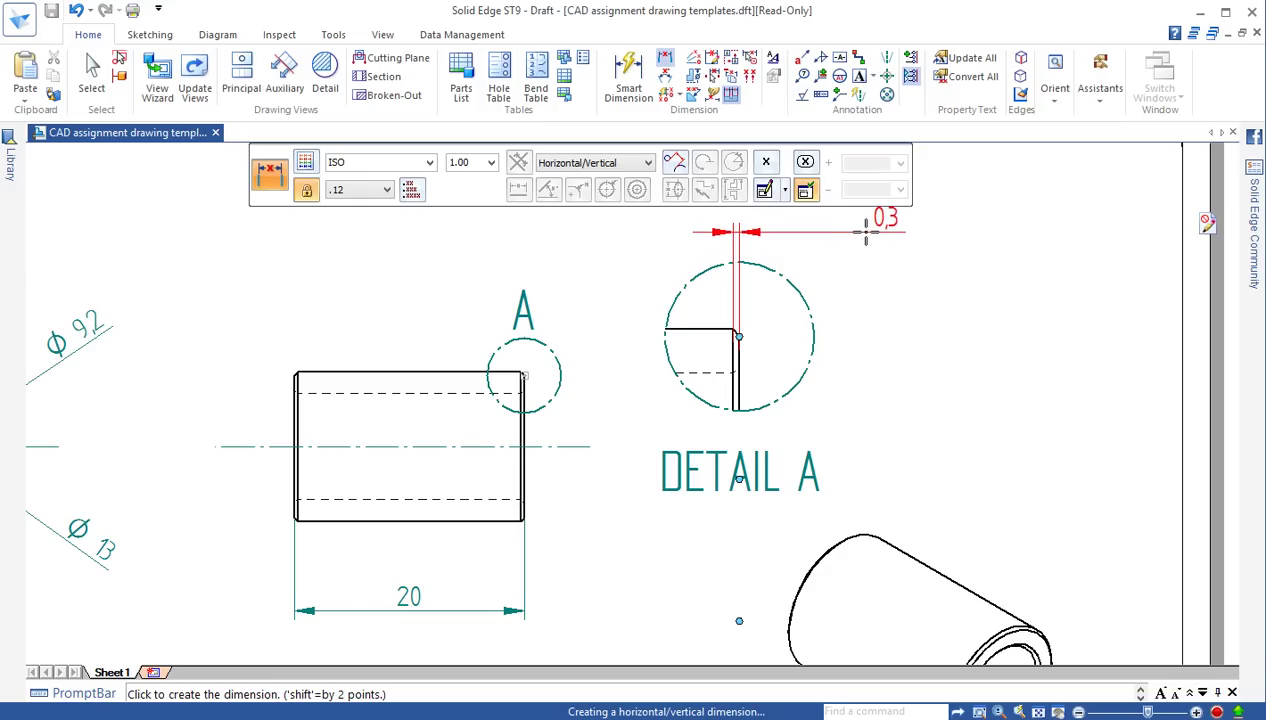
click(866, 234)
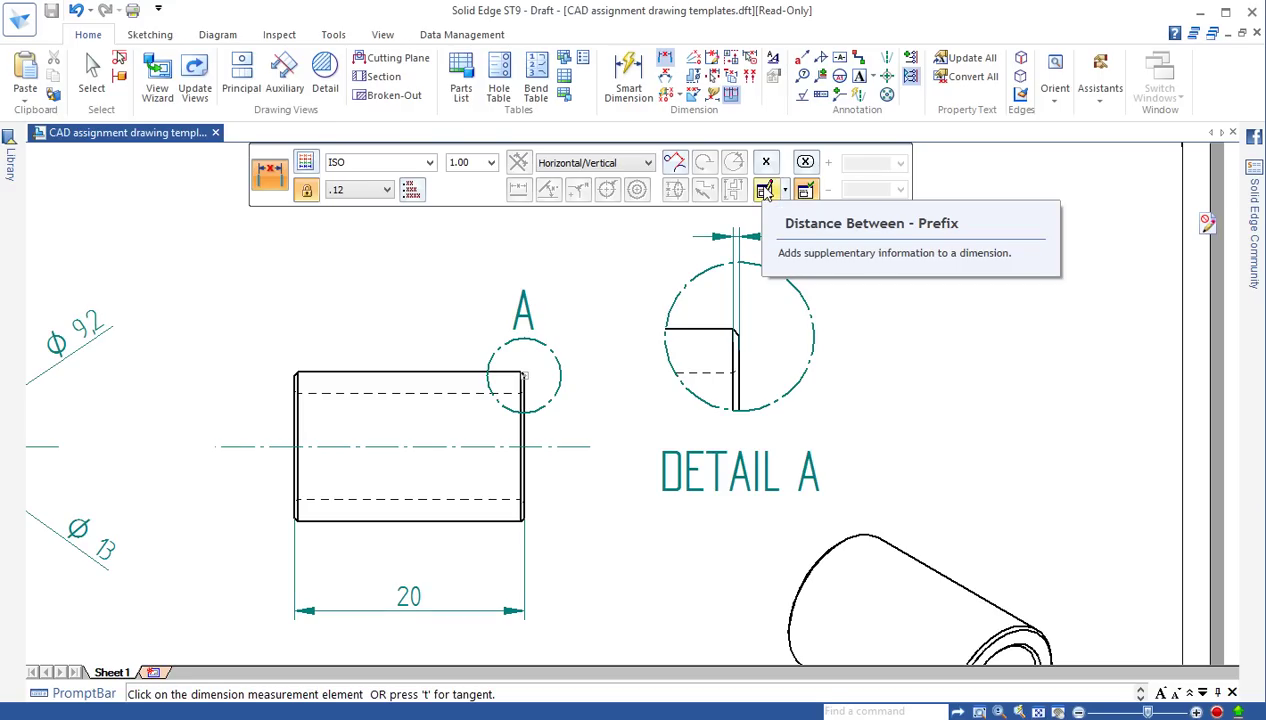
Set the dimension prefix text to 'ALL CHAMFERS 45°X' and apply it
click(765, 190)
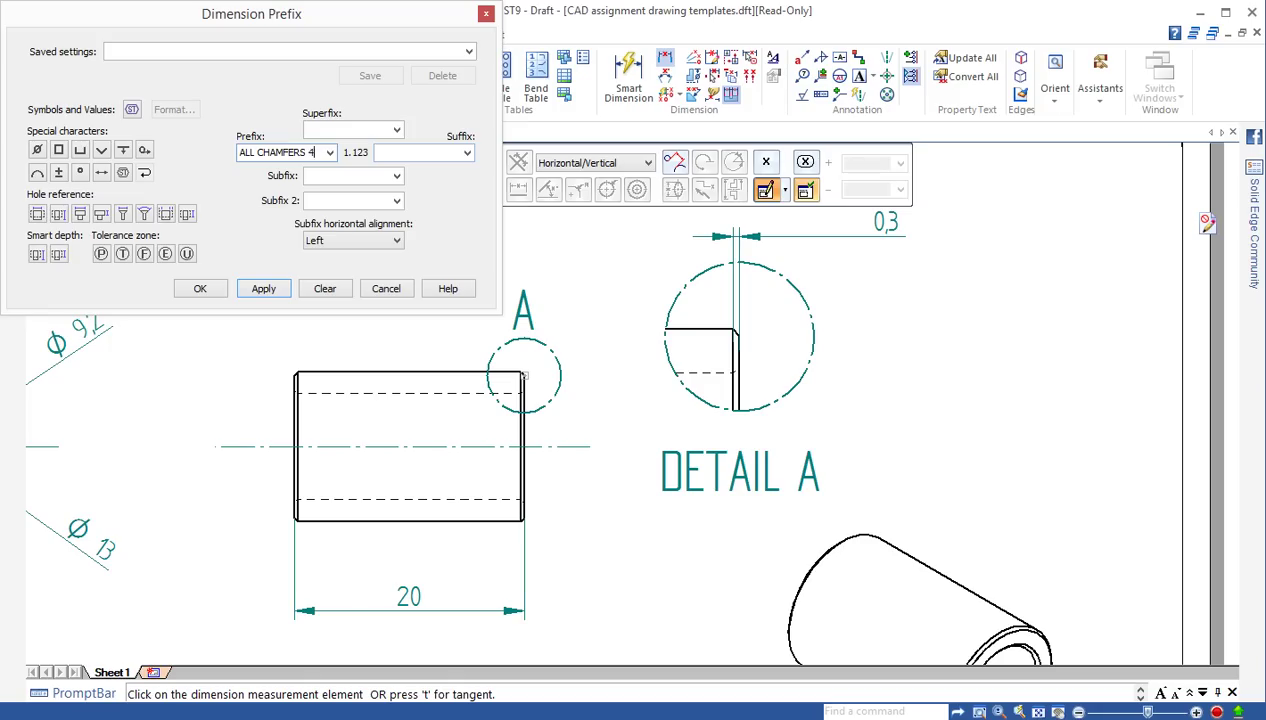
text(5)
click(80, 172)
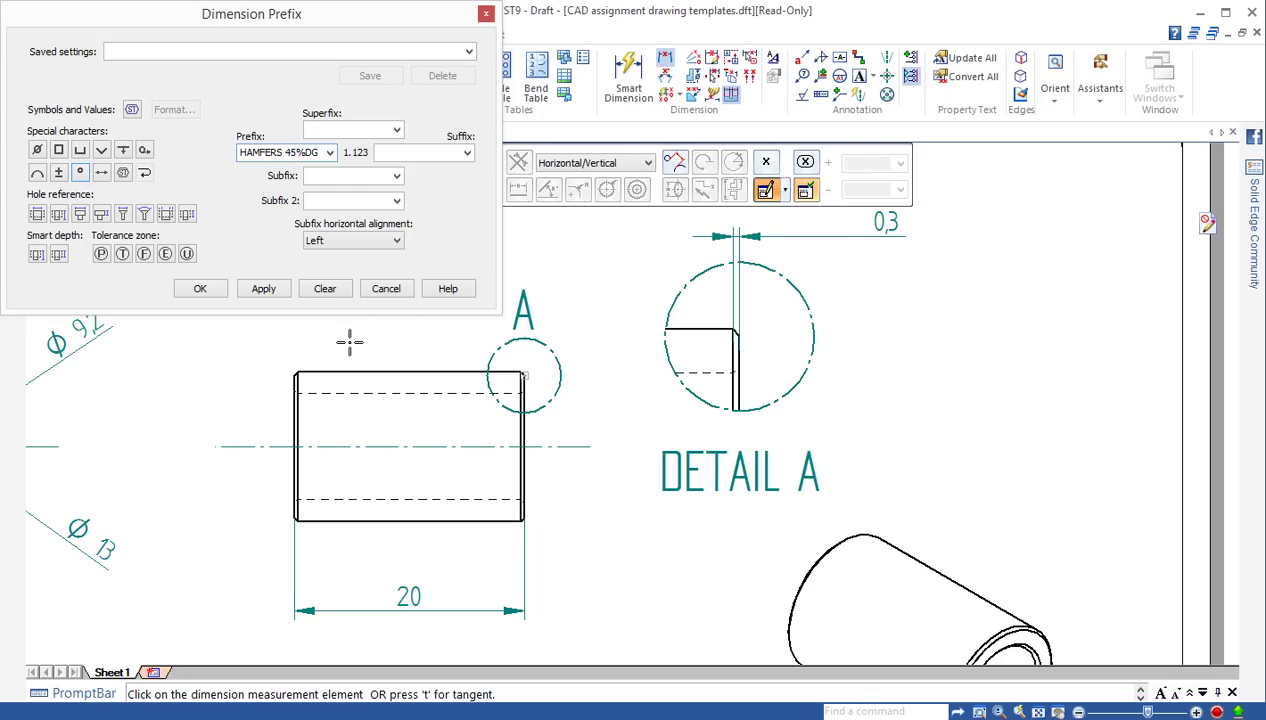
text(X)
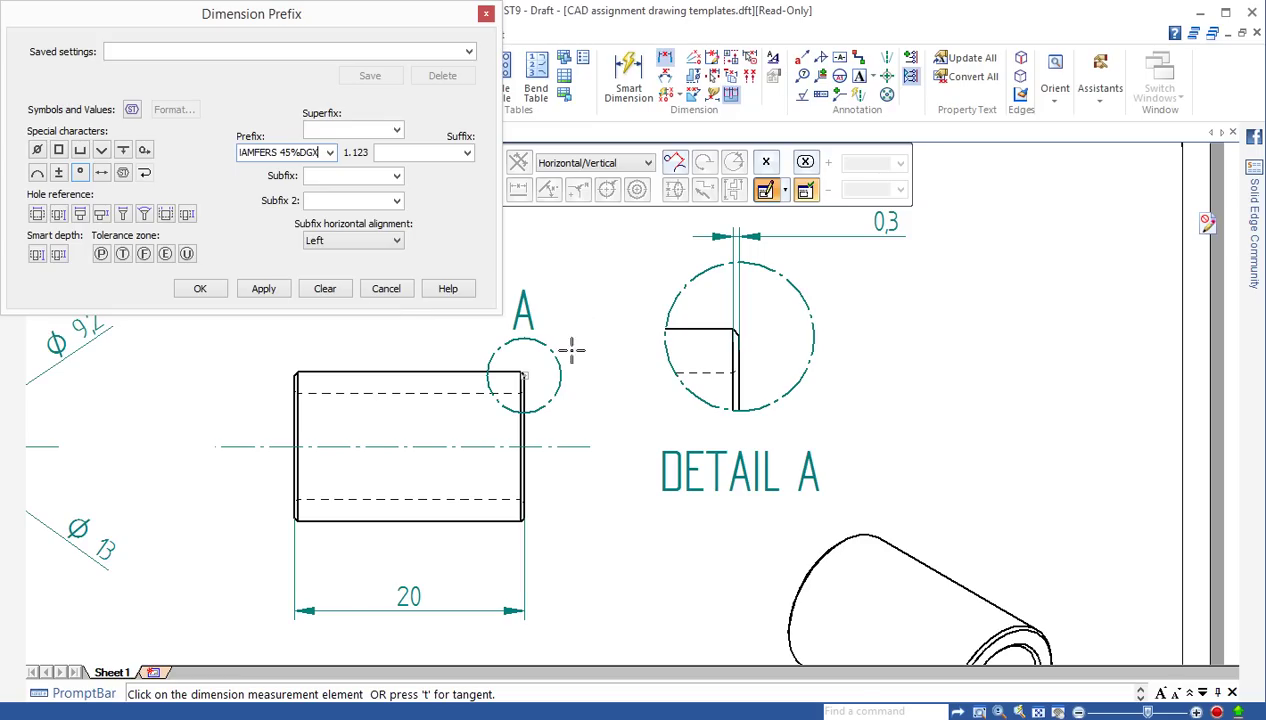
click(262, 289)
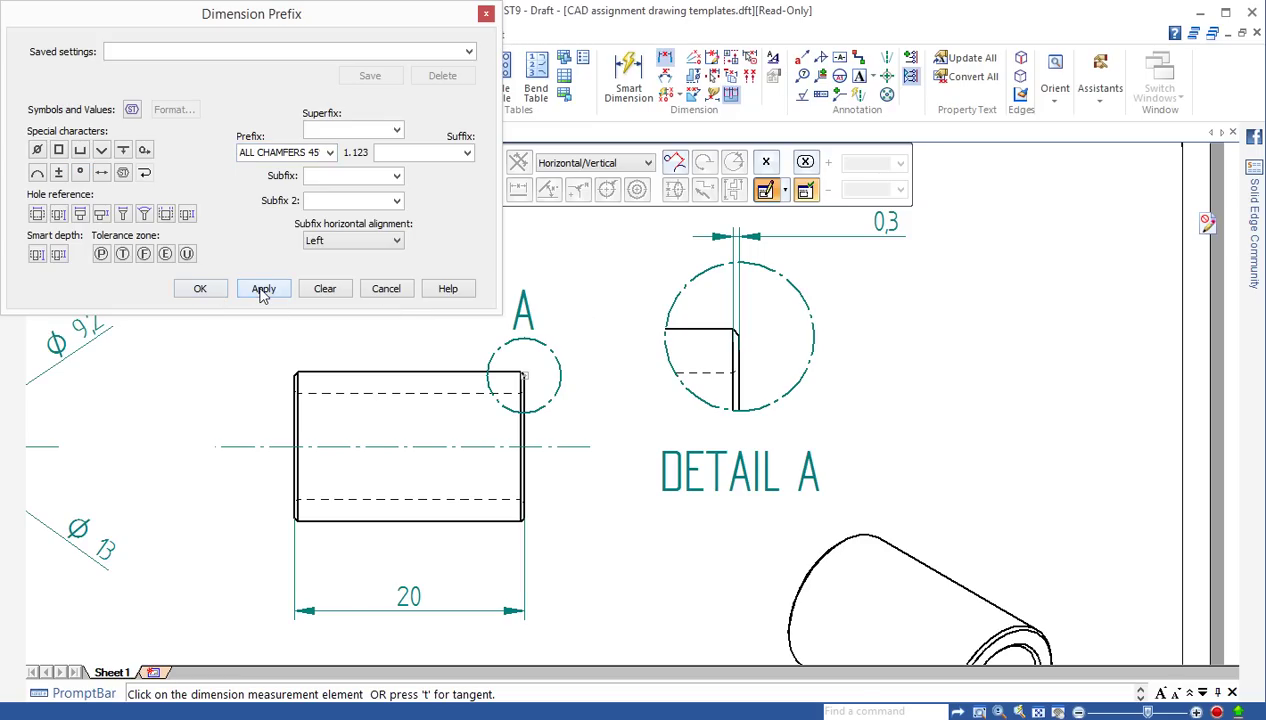
click(200, 289)
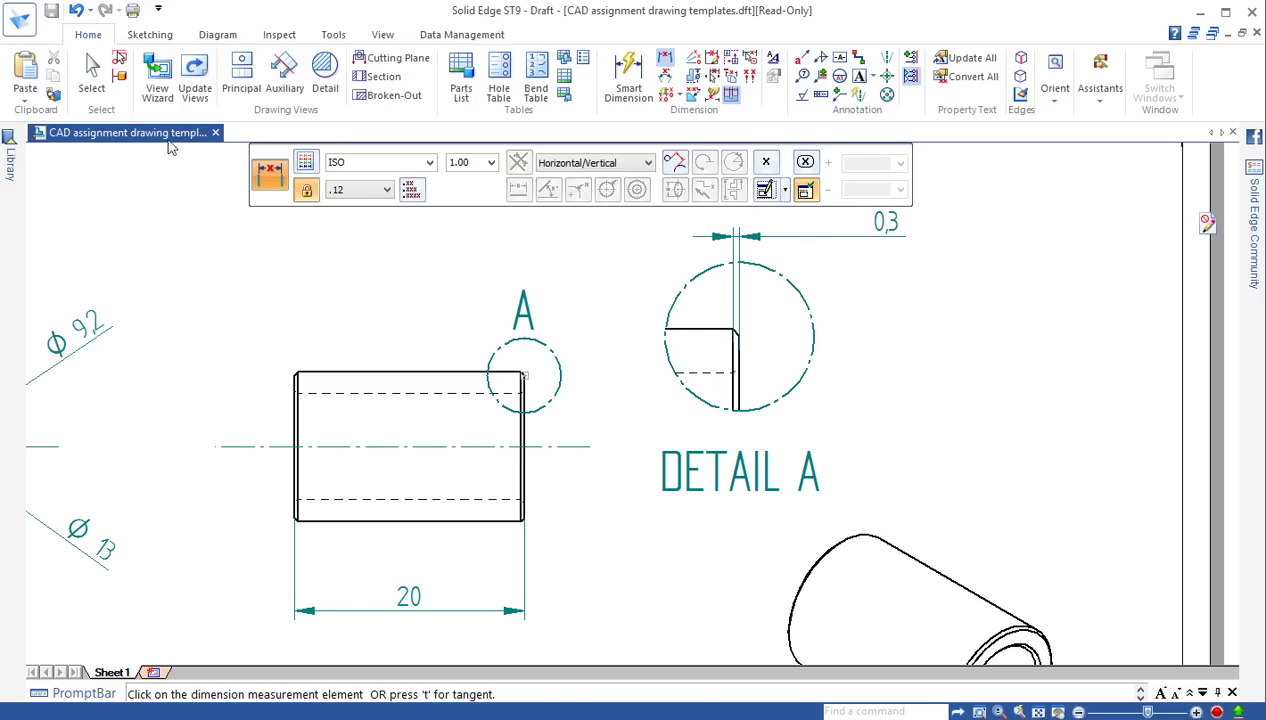
Delete the plain 0,3 chamfer dimension
click(92, 72)
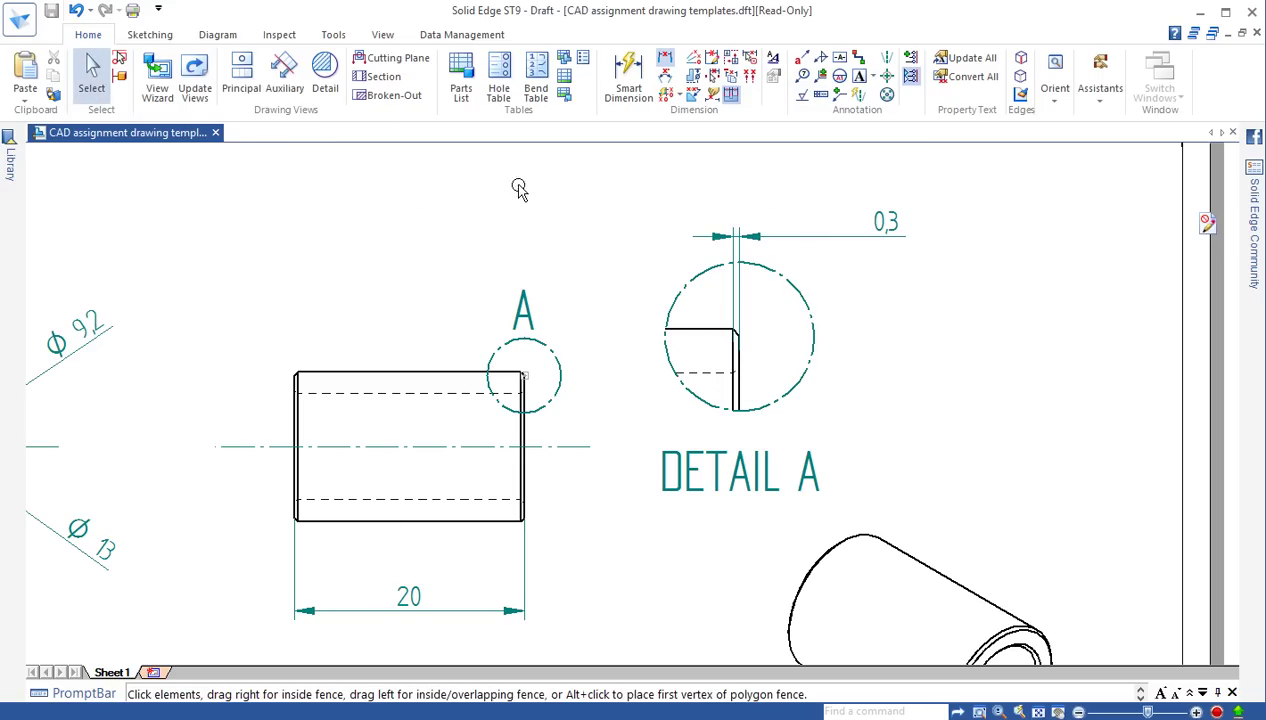
click(838, 241)
key(Delete)
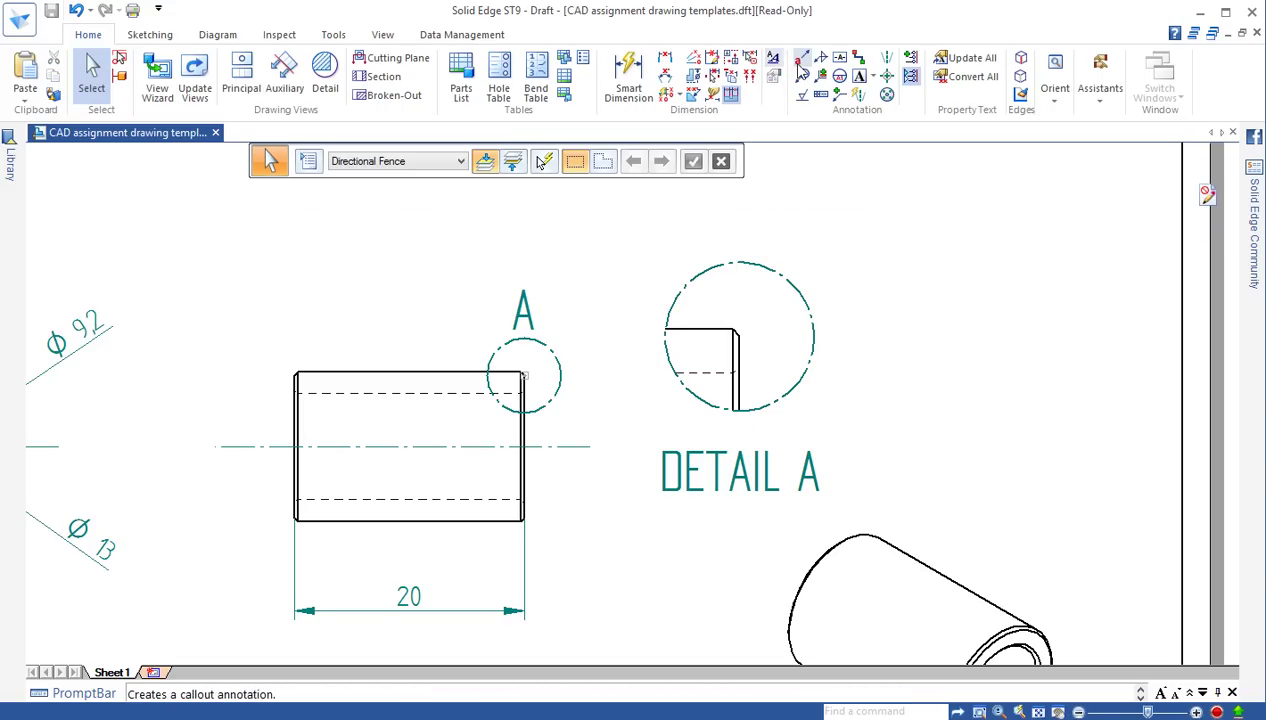
Redimension the chamfer above Detail A with the prefix enabled, reading ALL CHAMFERS 45°X 0,3
click(665, 58)
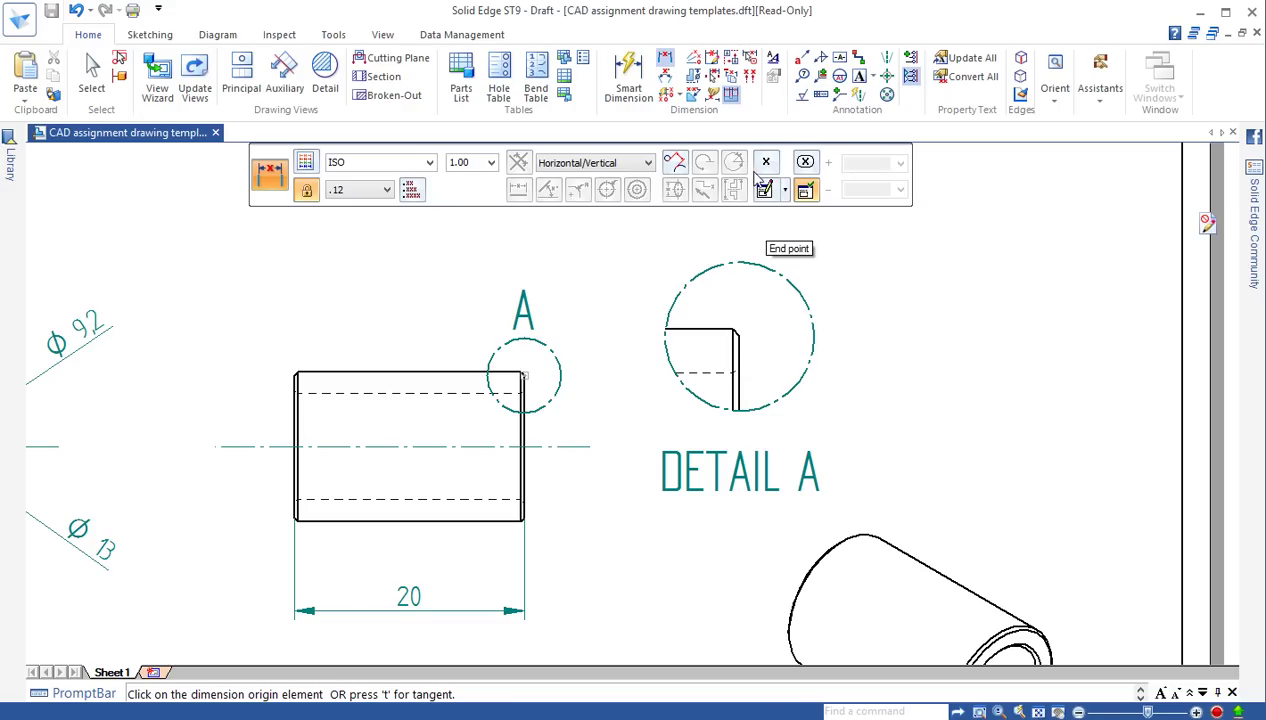
click(734, 348)
click(736, 350)
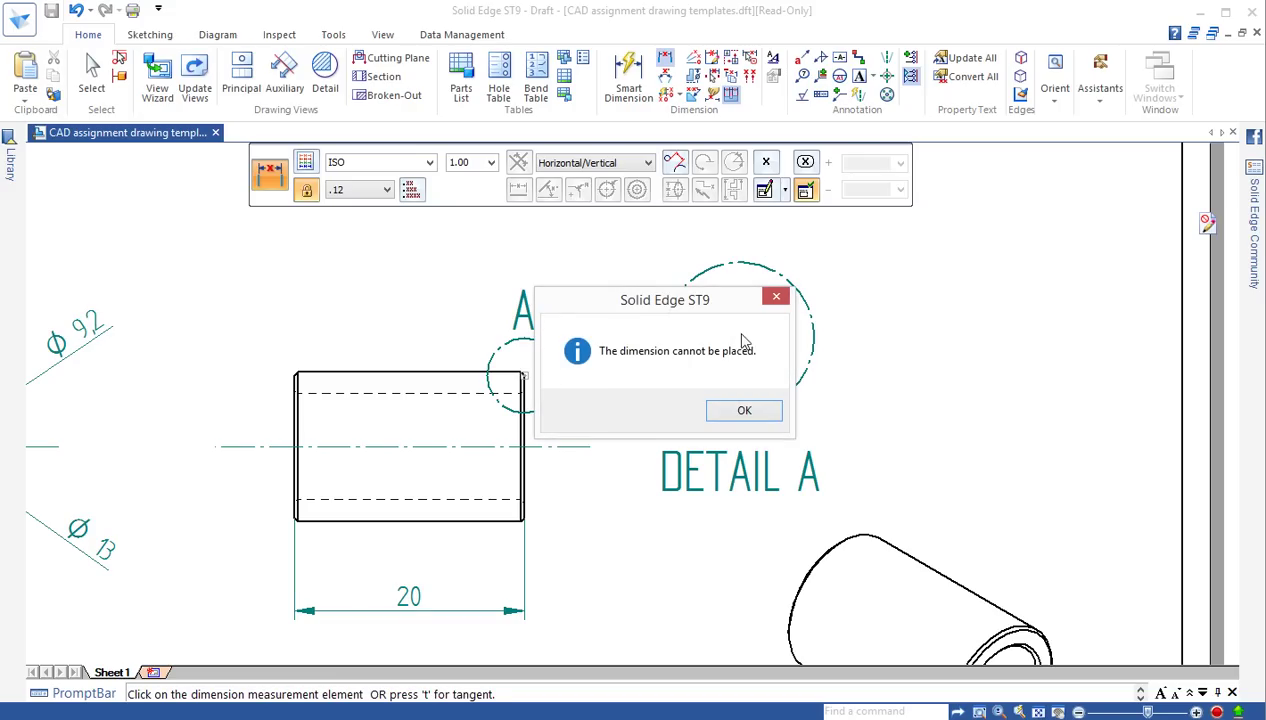
click(745, 409)
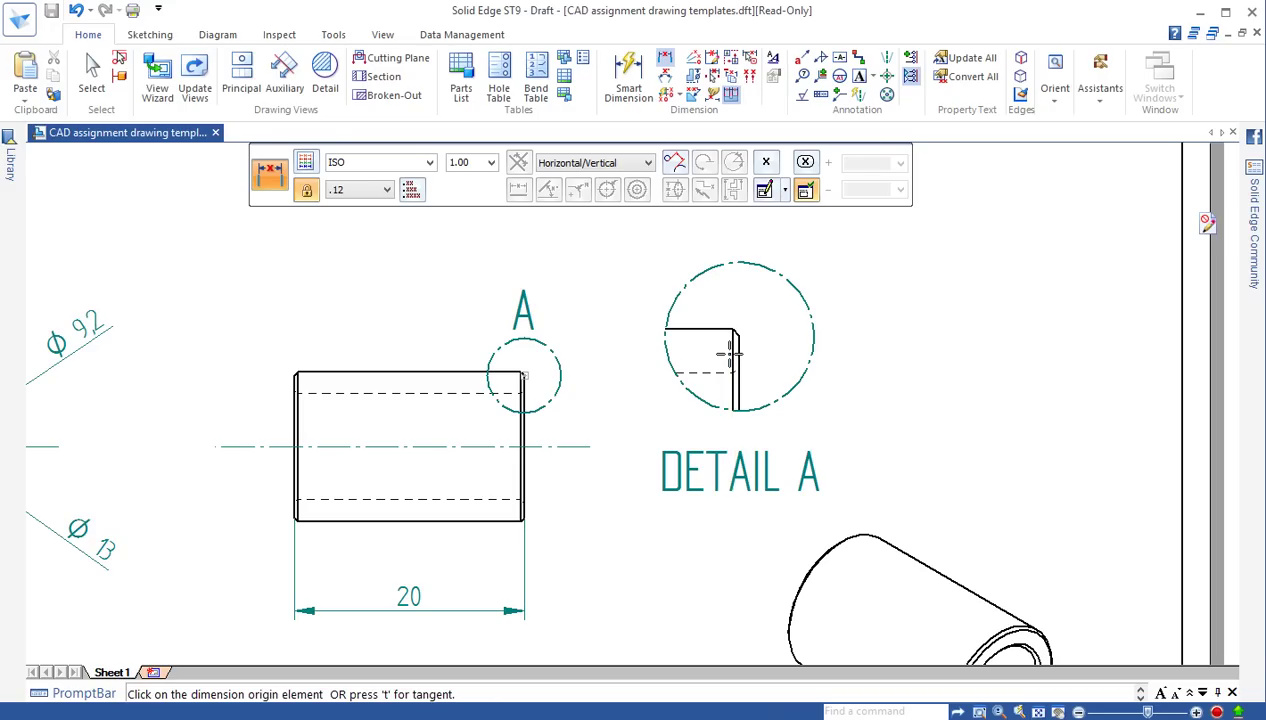
click(732, 352)
click(740, 340)
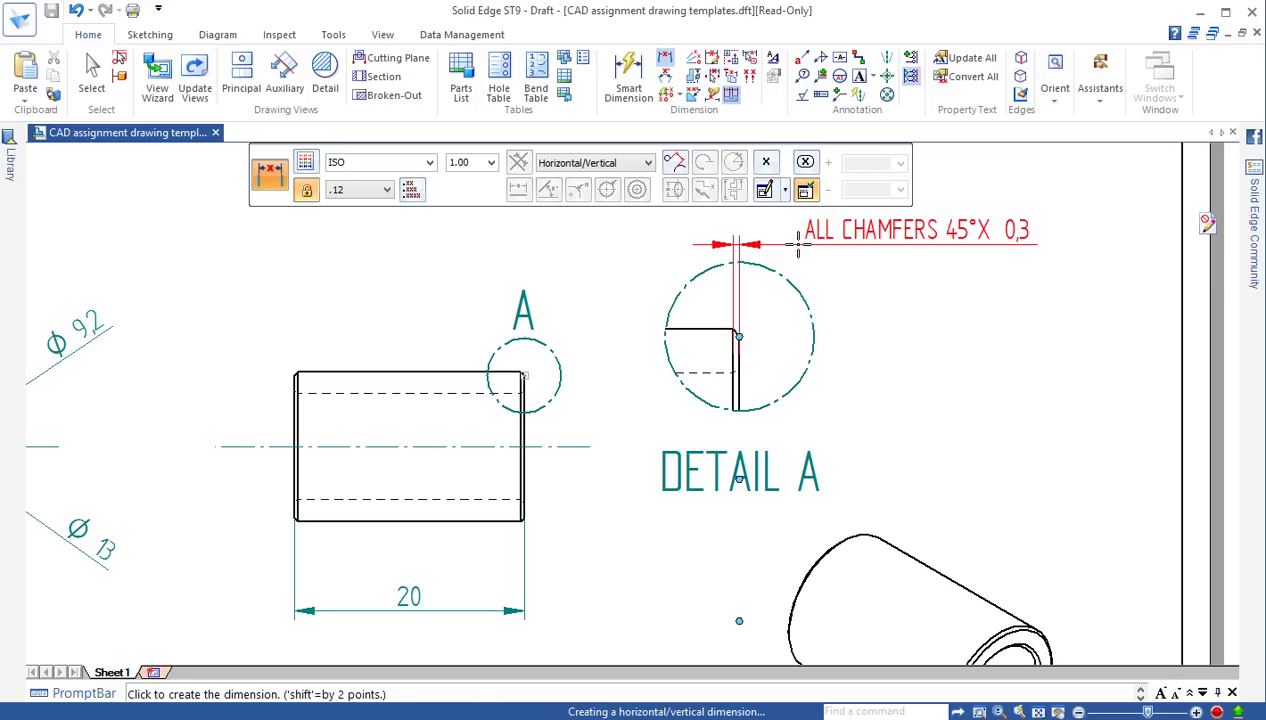
click(798, 245)
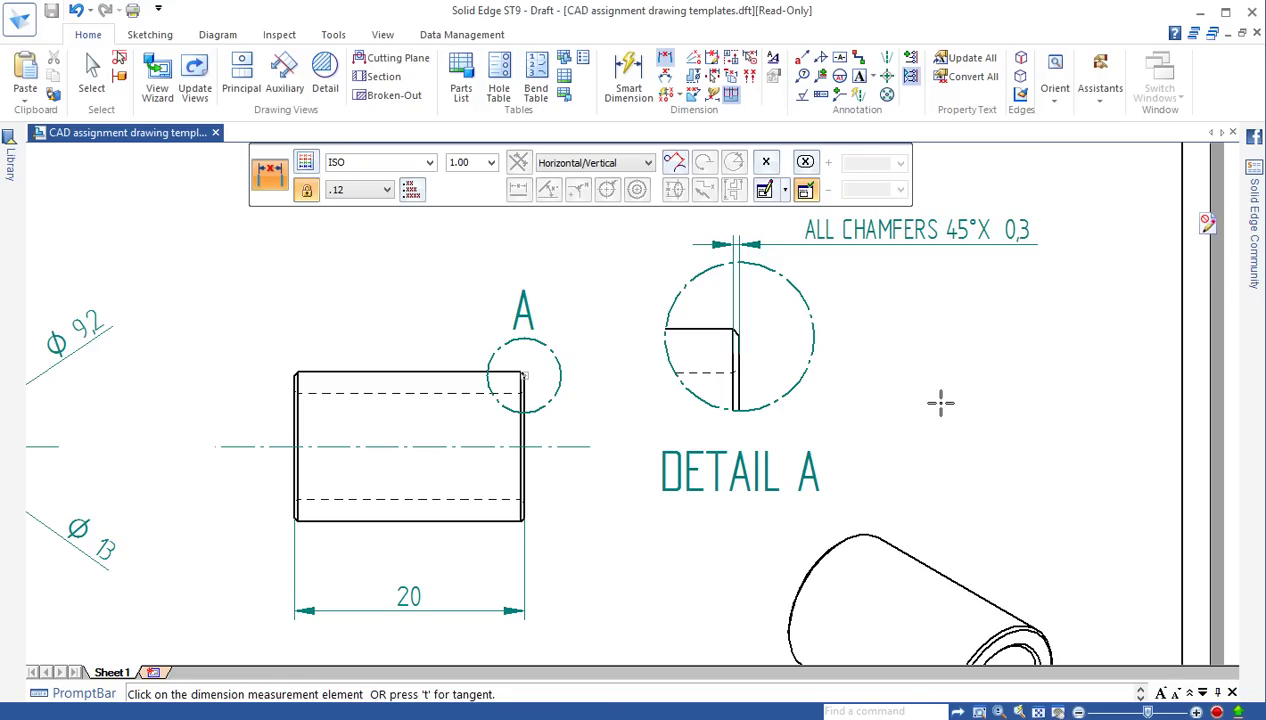
click(805, 192)
Zoom out and fit the whole BUSHING sheet, title block included, in the window
scroll(904, 347, up, 1)
scroll(904, 347, down, 2)
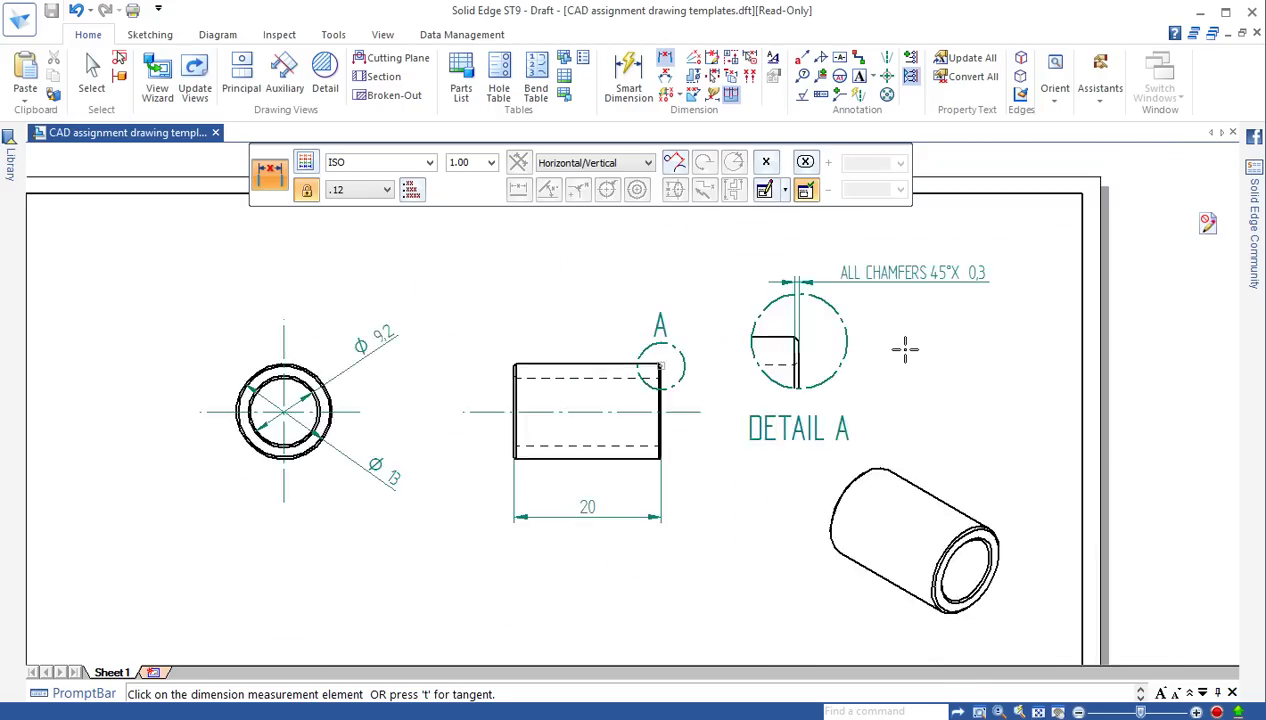
scroll(904, 347, down, 1)
scroll(808, 473, down, 1)
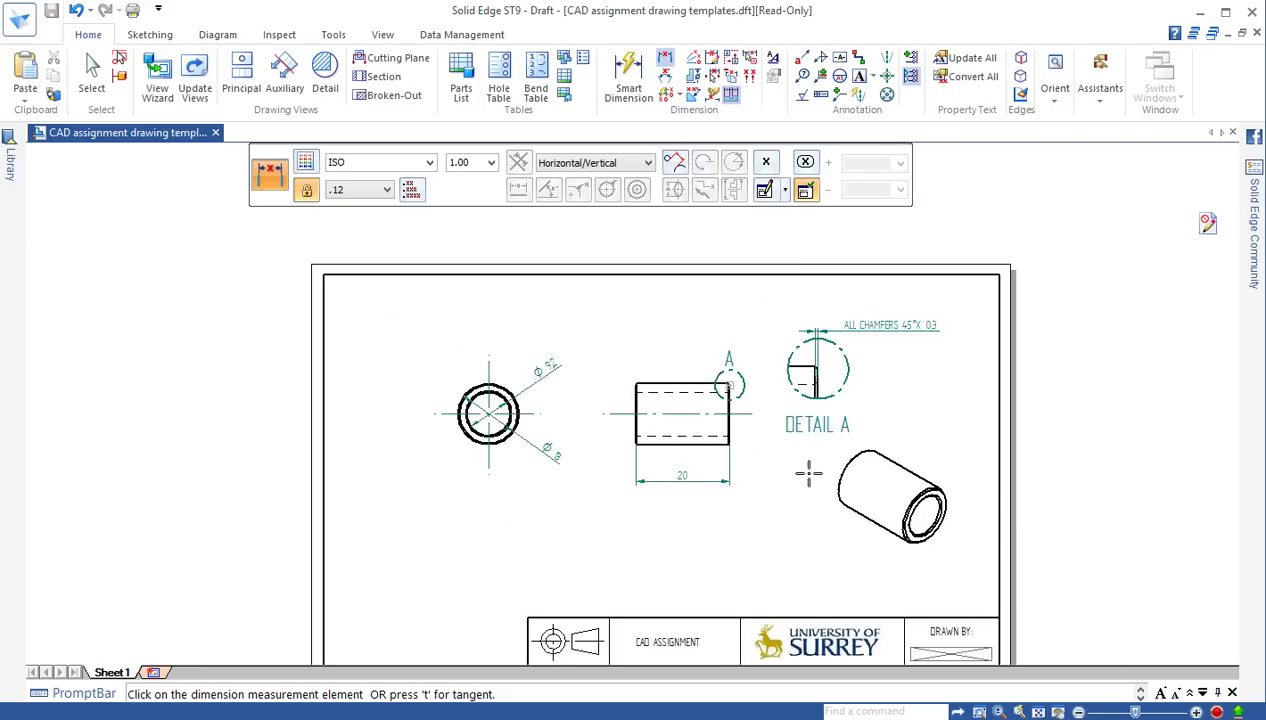
scroll(808, 473, up, 1)
scroll(808, 473, down, 2)
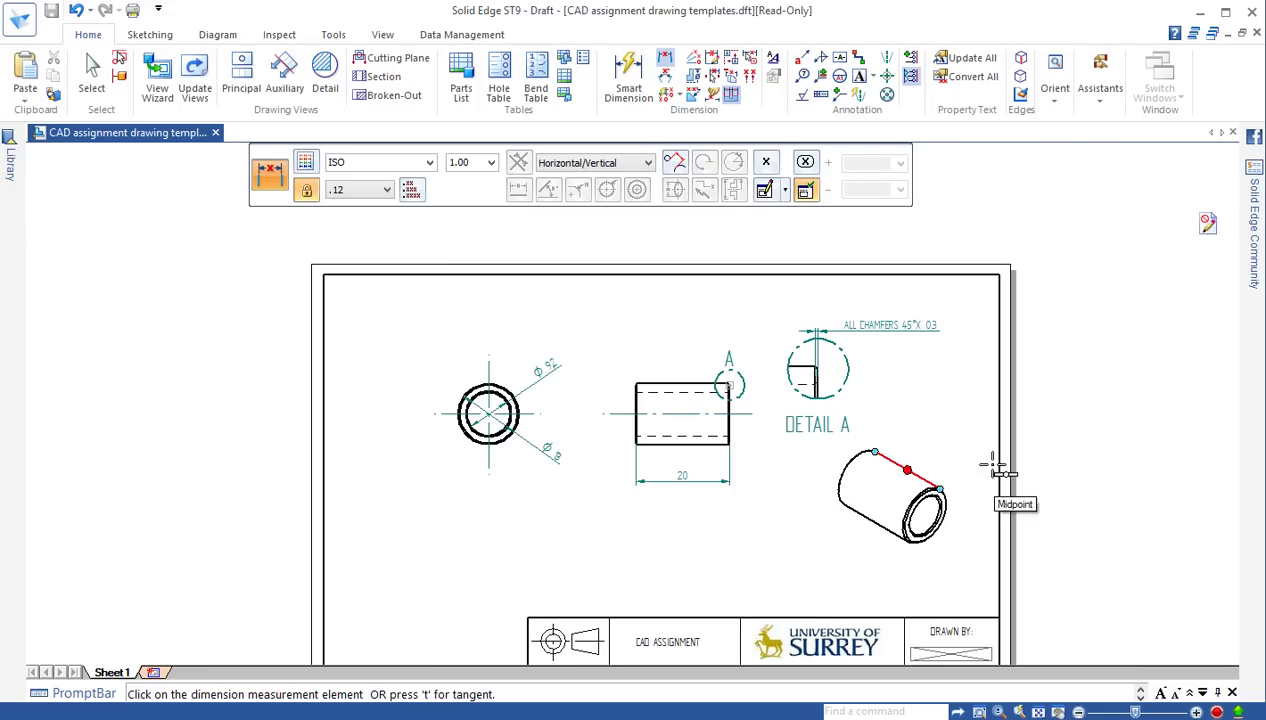
scroll(772, 400, up, 1)
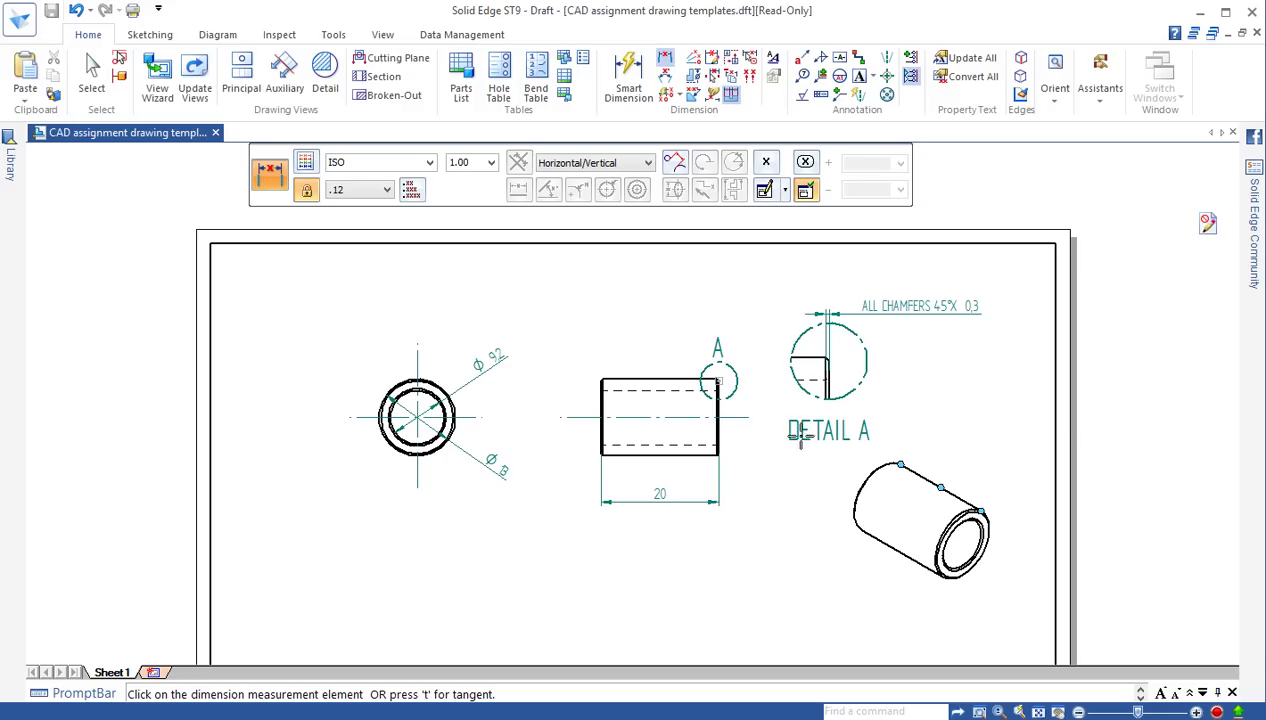
scroll(520, 470, up, 1)
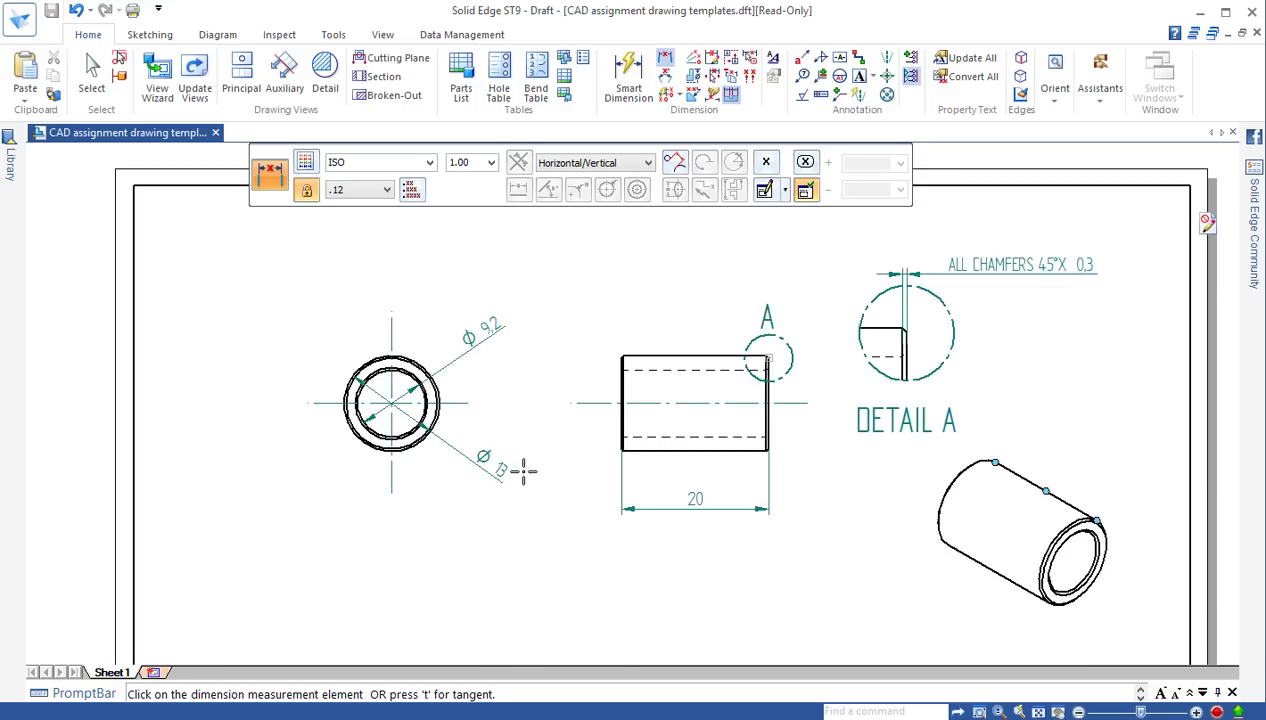
scroll(522, 470, down, 2)
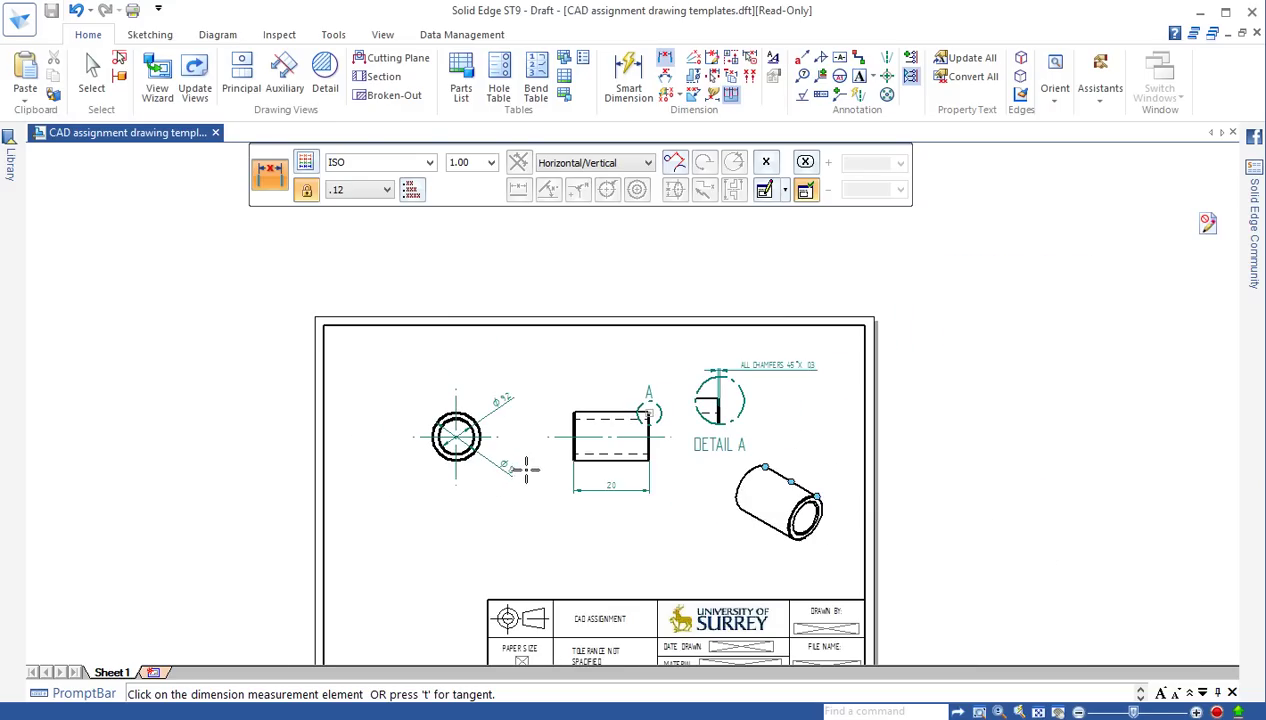
click(1019, 711)
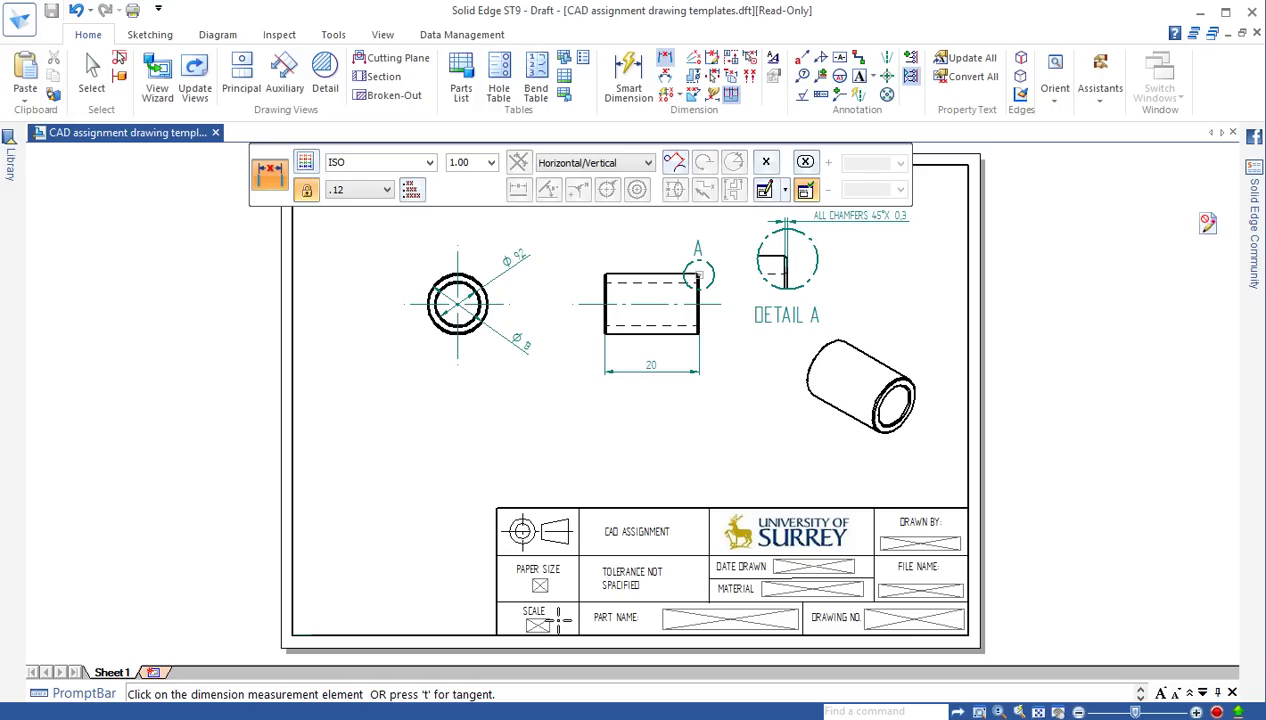
Turn on Background and turn off Working sheets, then zoom to the A4-Sheet title block
click(383, 36)
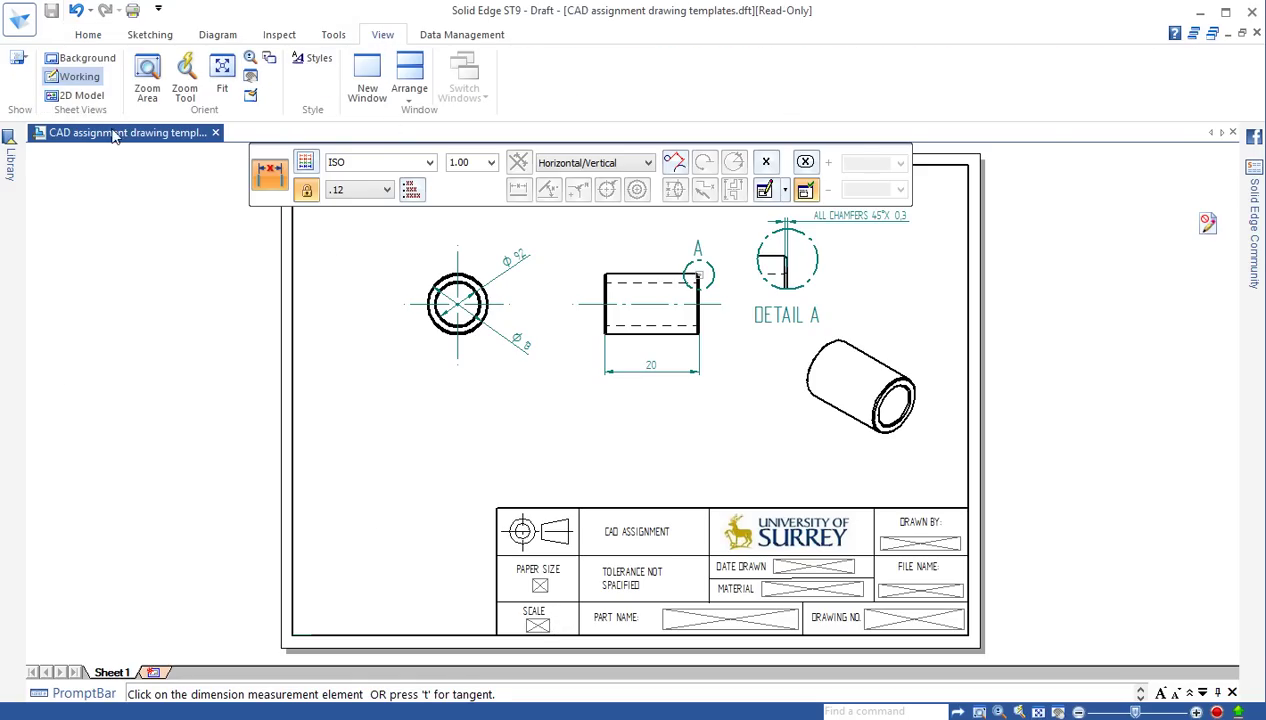
click(85, 62)
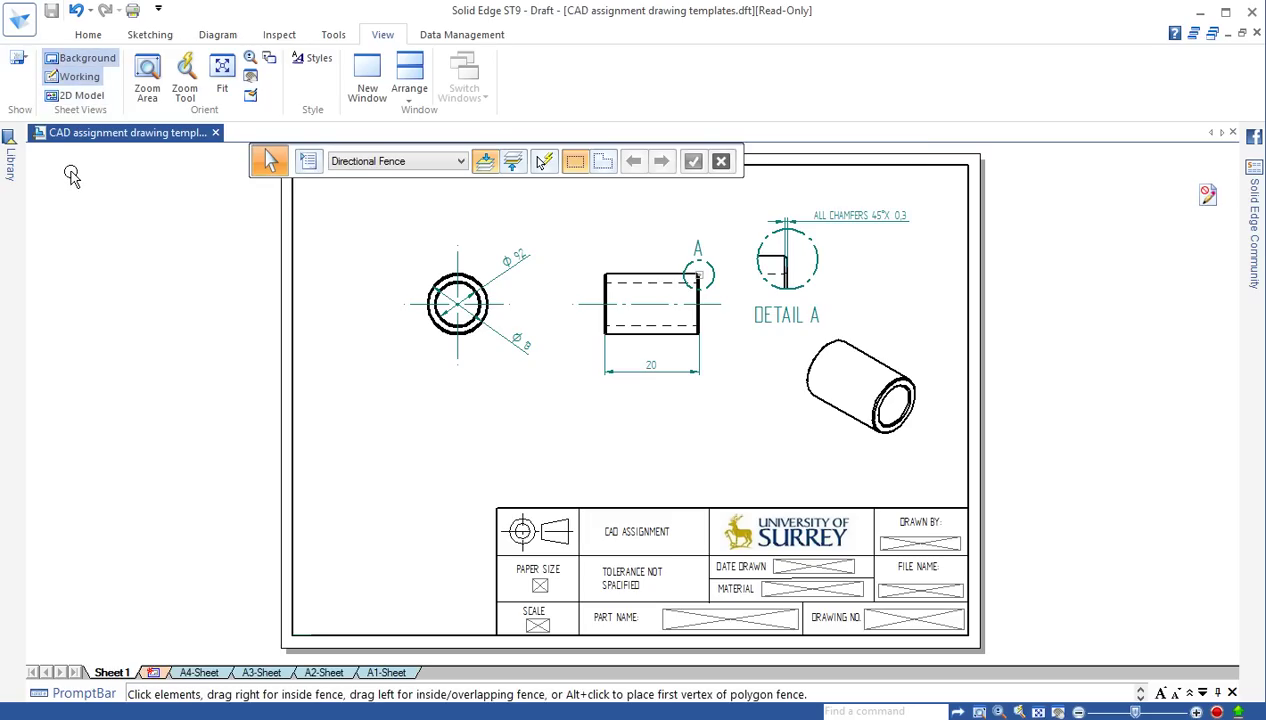
click(80, 78)
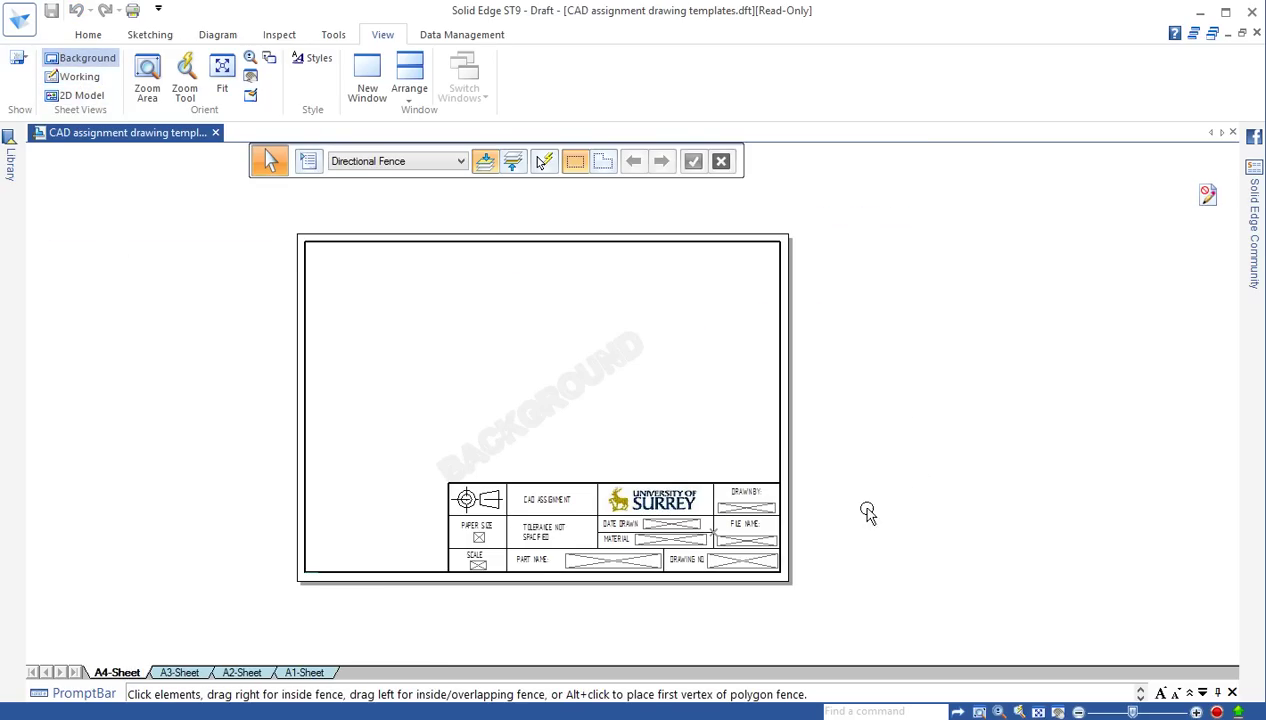
scroll(690, 535, down, 1)
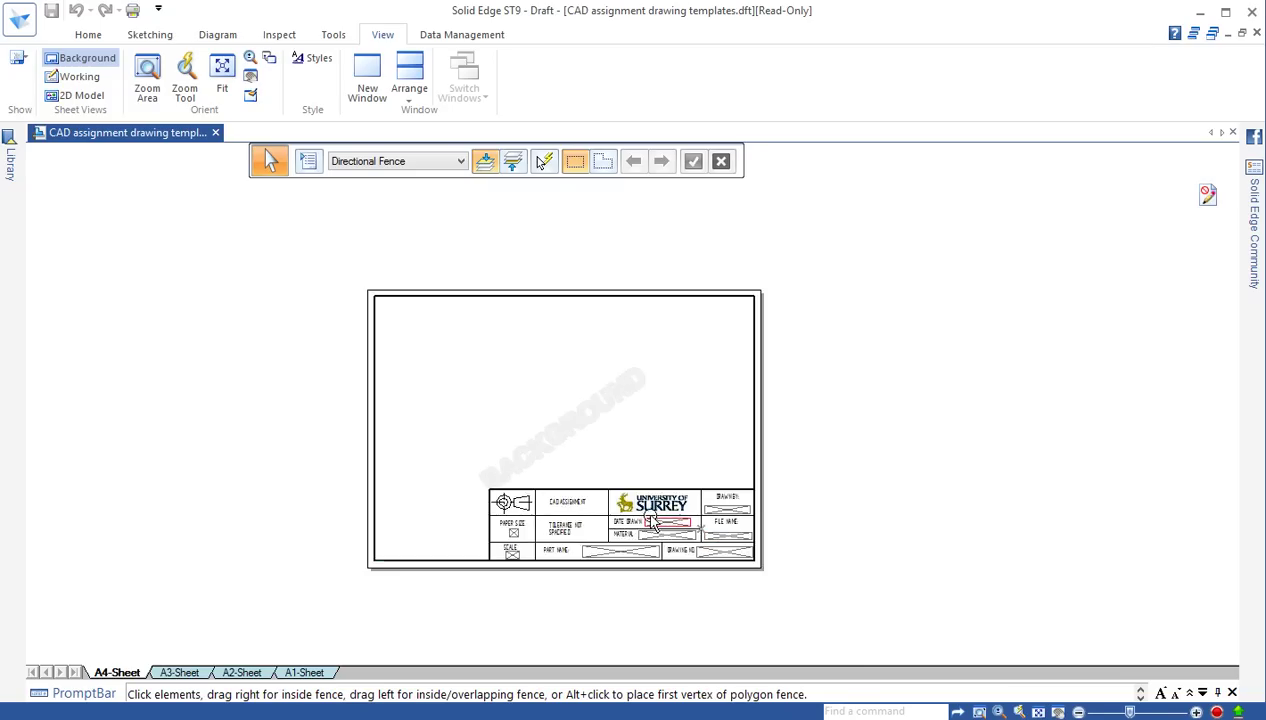
scroll(645, 523, up, 2)
scroll(492, 570, up, 1)
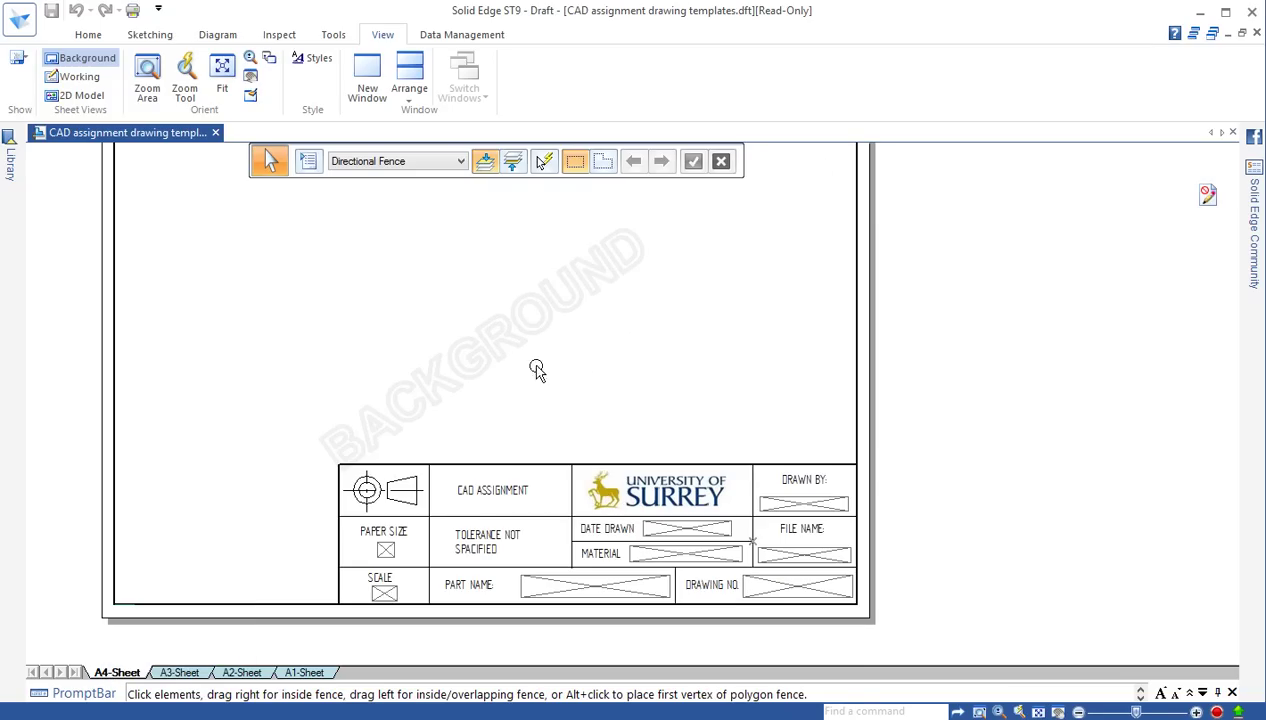
Enter A4 as the title block's paper size and 2:1 as its scale
double_click(386, 553)
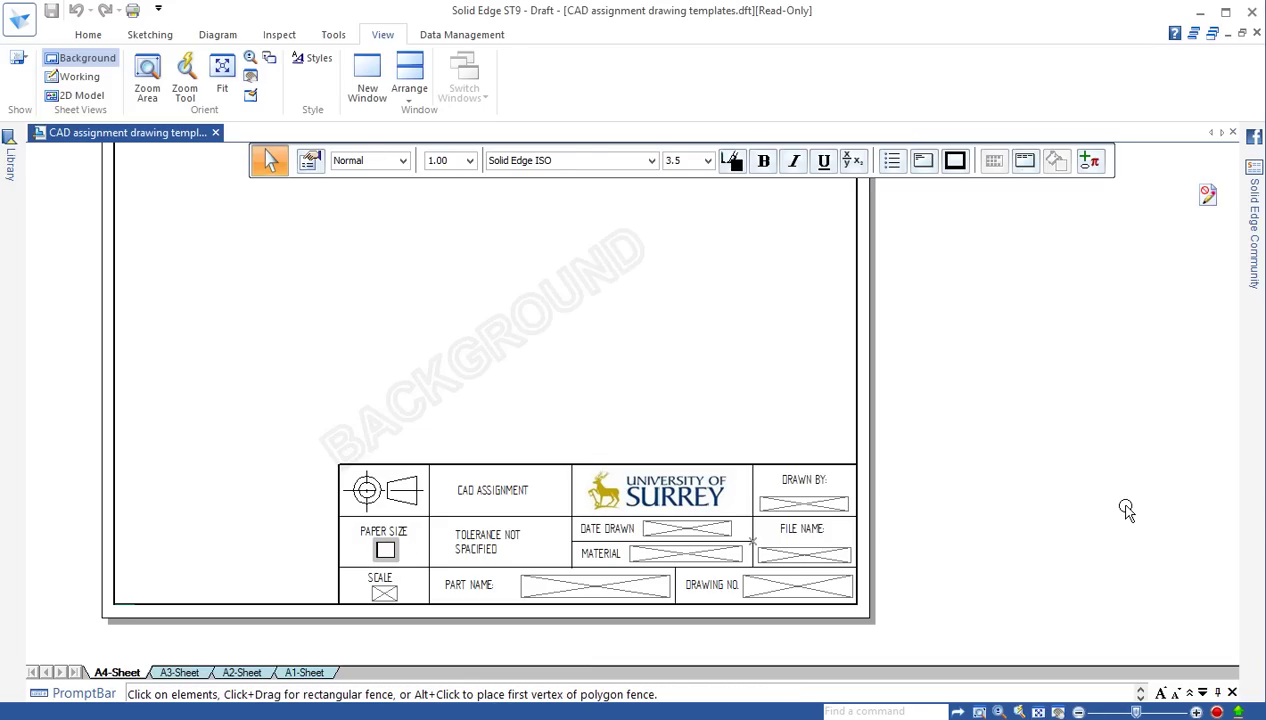
text(A4)
key(BackSpace)
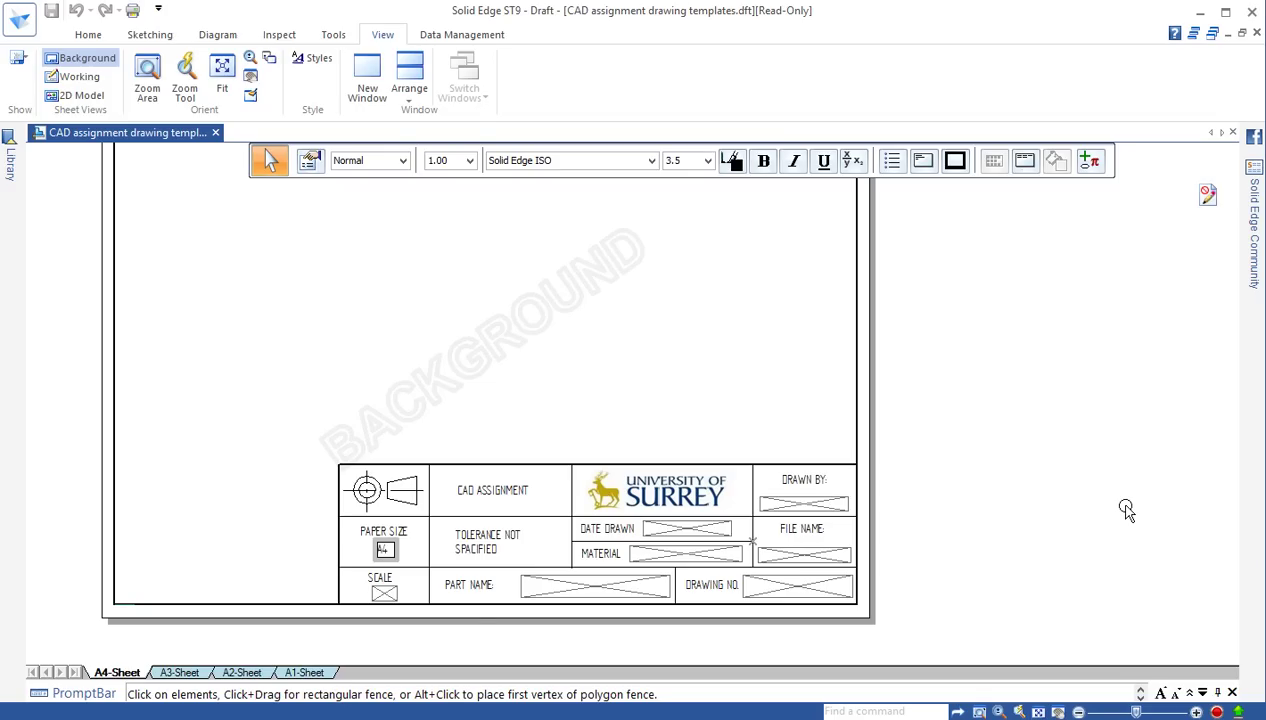
click(384, 592)
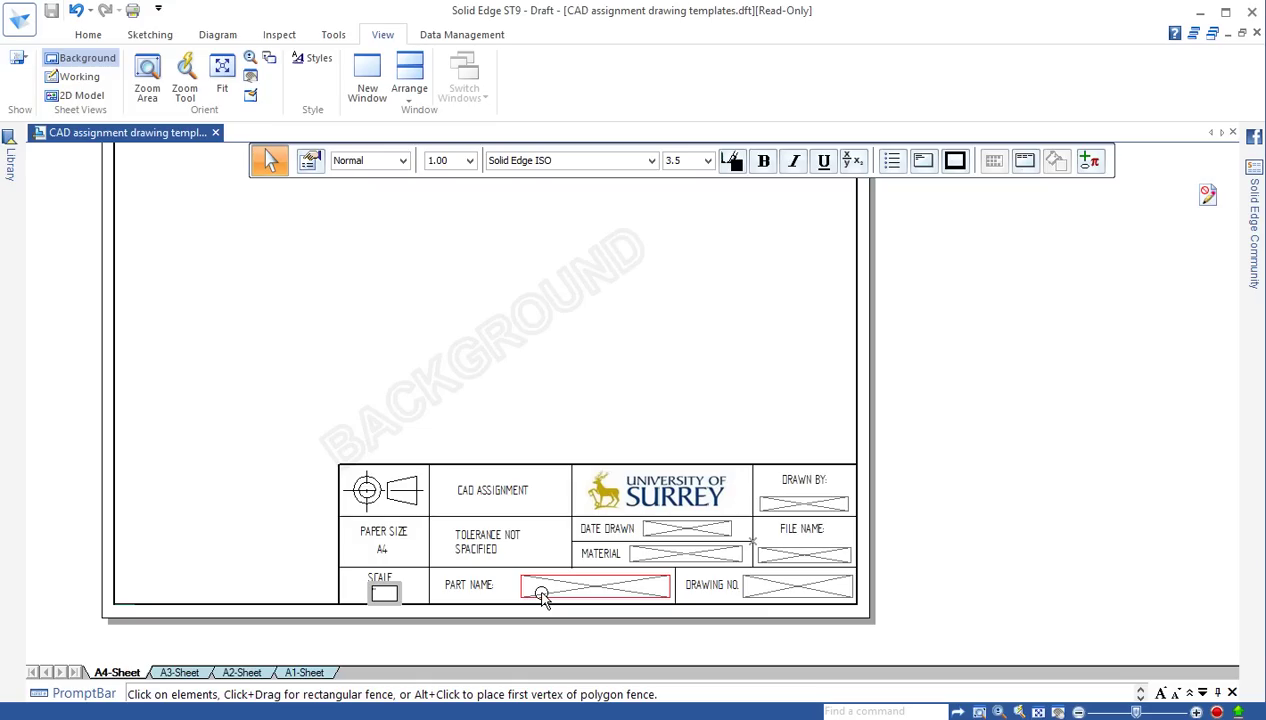
text(2:1)
Enter BUSHING as the title block's part name
click(574, 590)
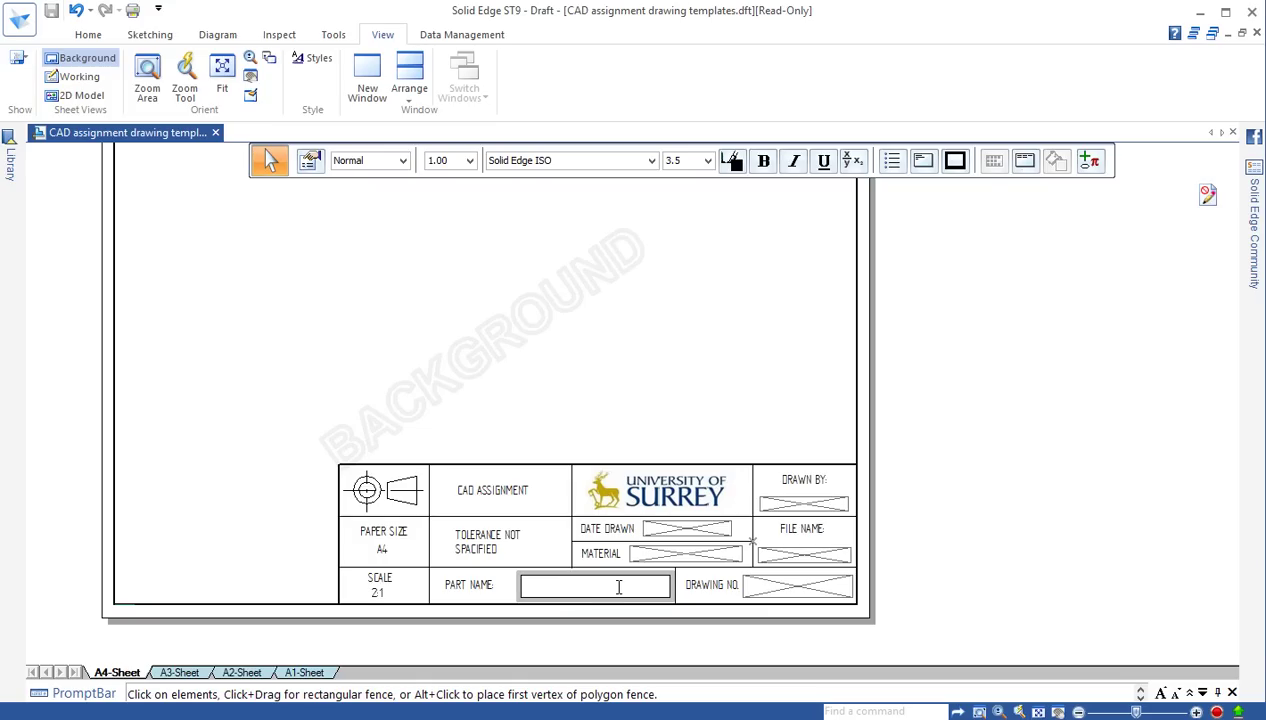
text(BUSHING)
click(580, 601)
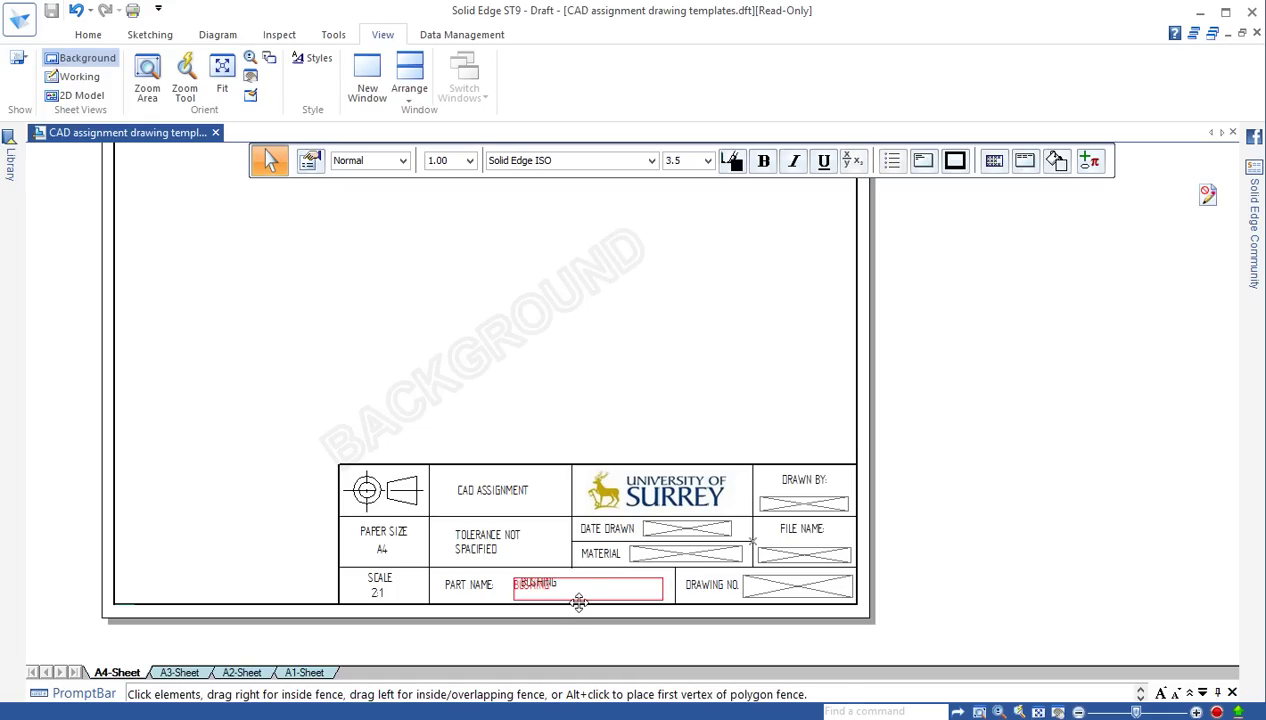
click(580, 601)
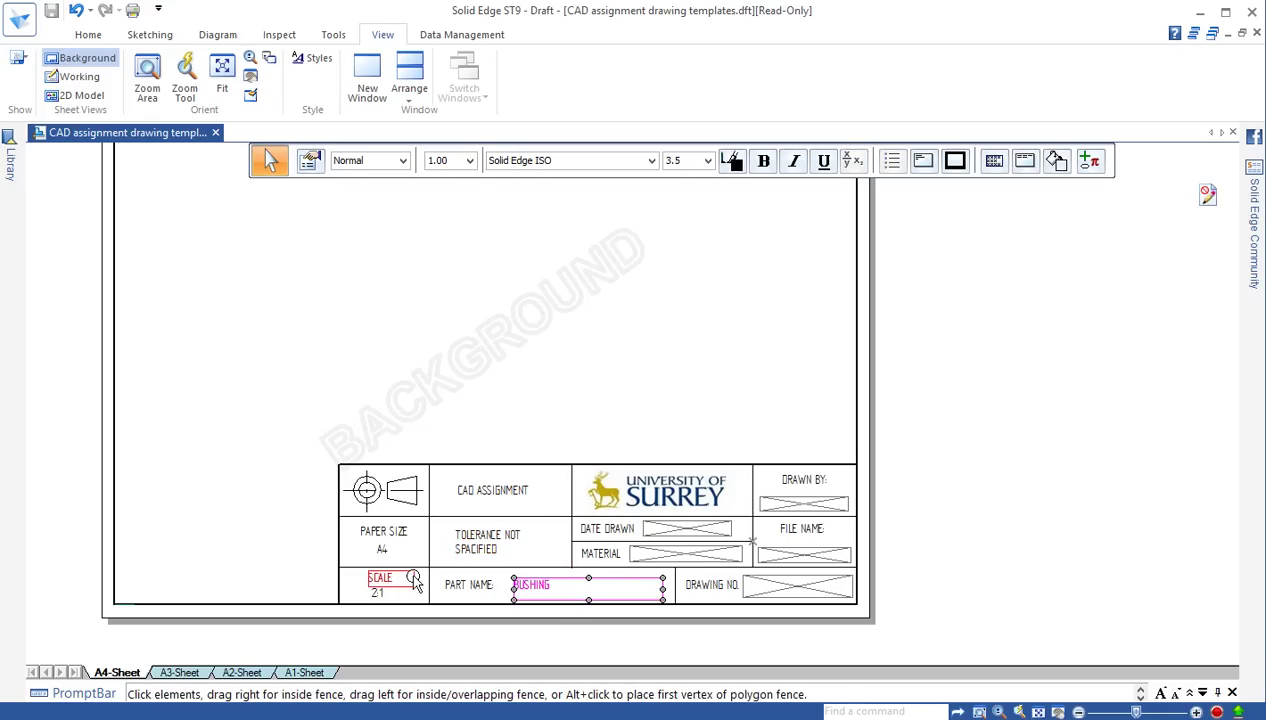
Put 19 NOV 2016 in the Date Drawn box and STEEL in the Material box
double_click(709, 531)
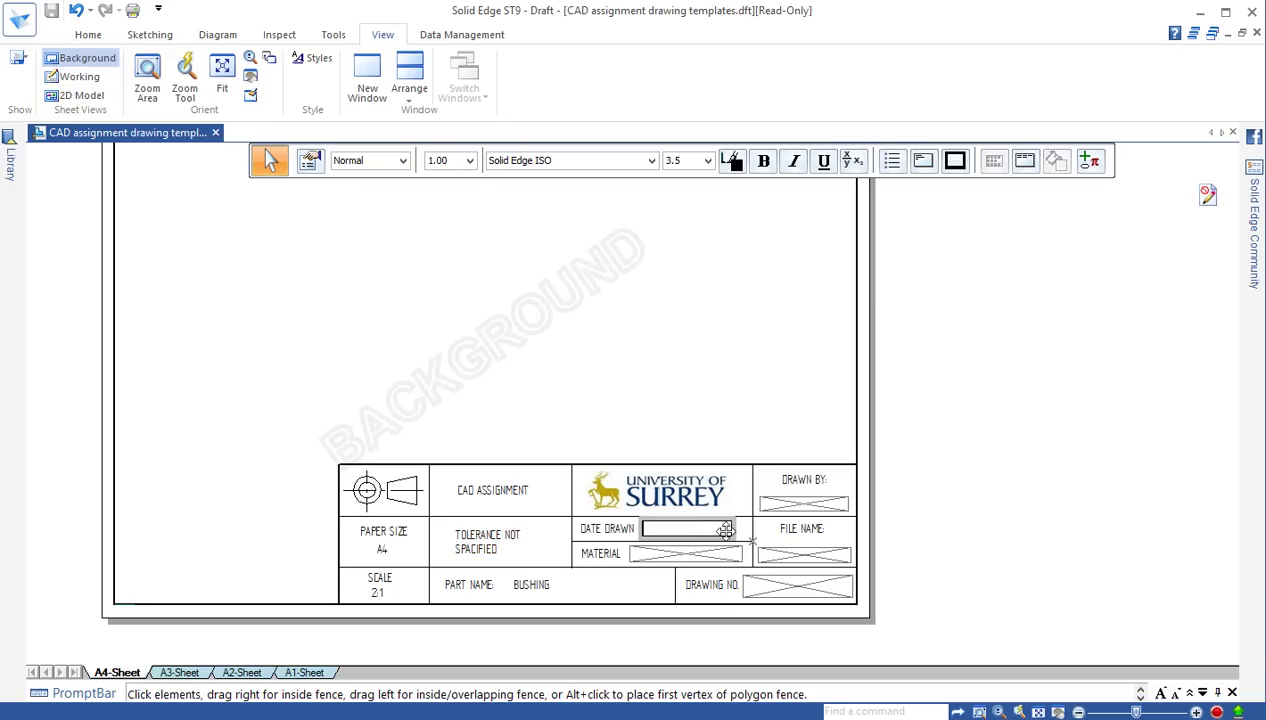
text(MY NAME HEAR)
key(BackSpace)
key(BackSpace)
key(BackSpace)
key(BackSpace)
key(BackSpace)
key(BackSpace)
key(BackSpace)
key(BackSpace)
key(BackSpace)
key(BackSpace)
key(BackSpace)
key(BackSpace)
text(19 NO)
key(BackSpace)
text(2016)
click(671, 557)
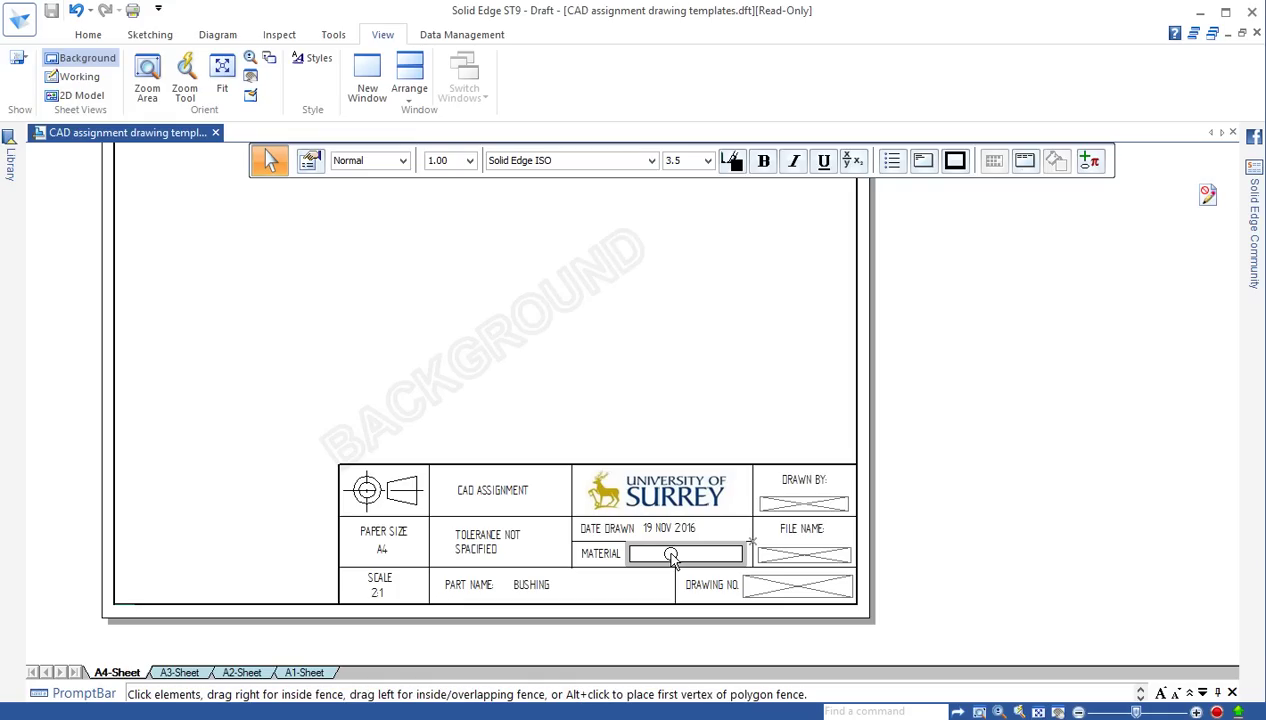
text(STEEL)
Fill the Drawn By field with the drafter's name
click(800, 505)
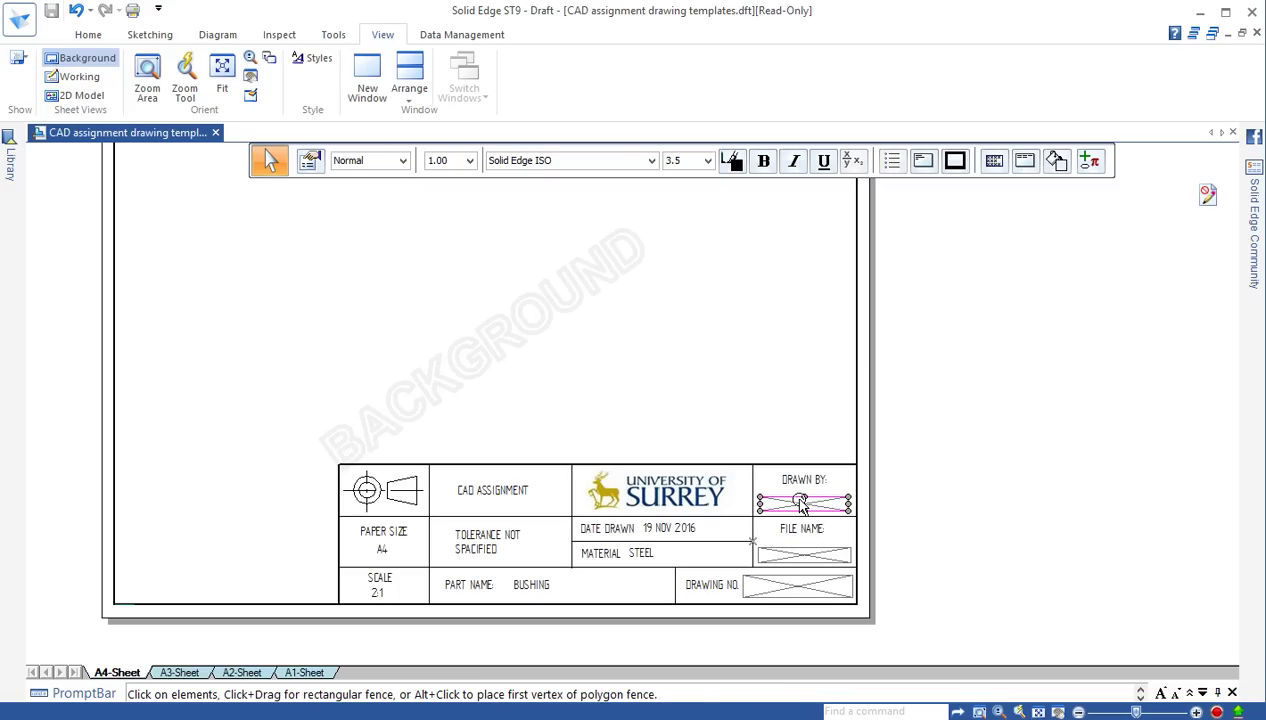
click(800, 505)
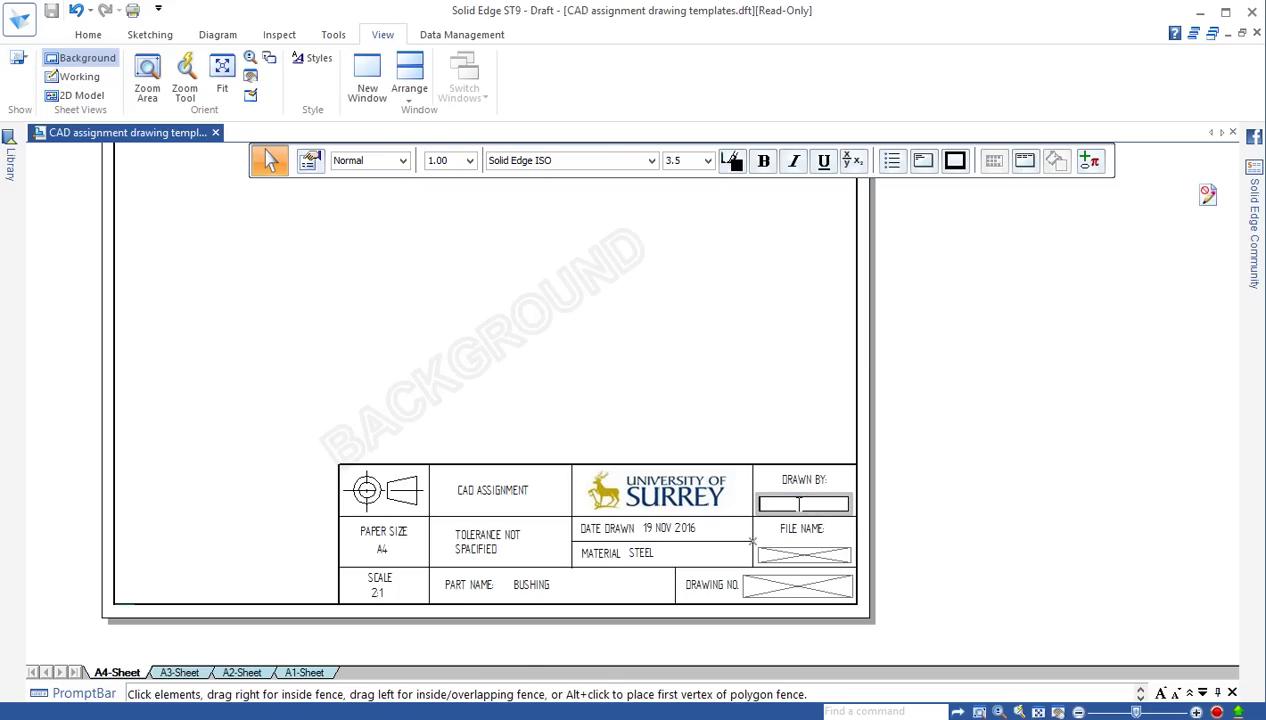
text(MY N)
text(AME HEA)
text(R)
key(BackSpace)
key(BackSpace)
text(R)
click(795, 490)
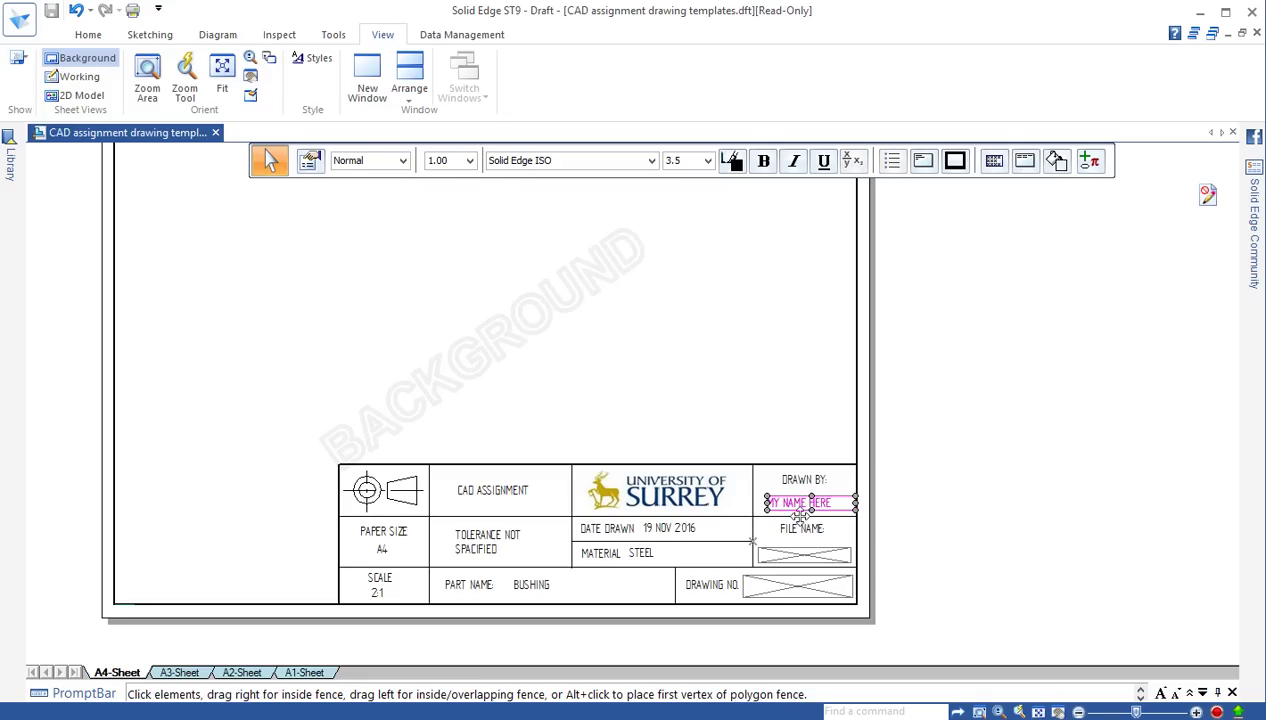
Enter BUSHING.PAR as the file name and 01 as the drawing number
click(805, 553)
click(805, 553)
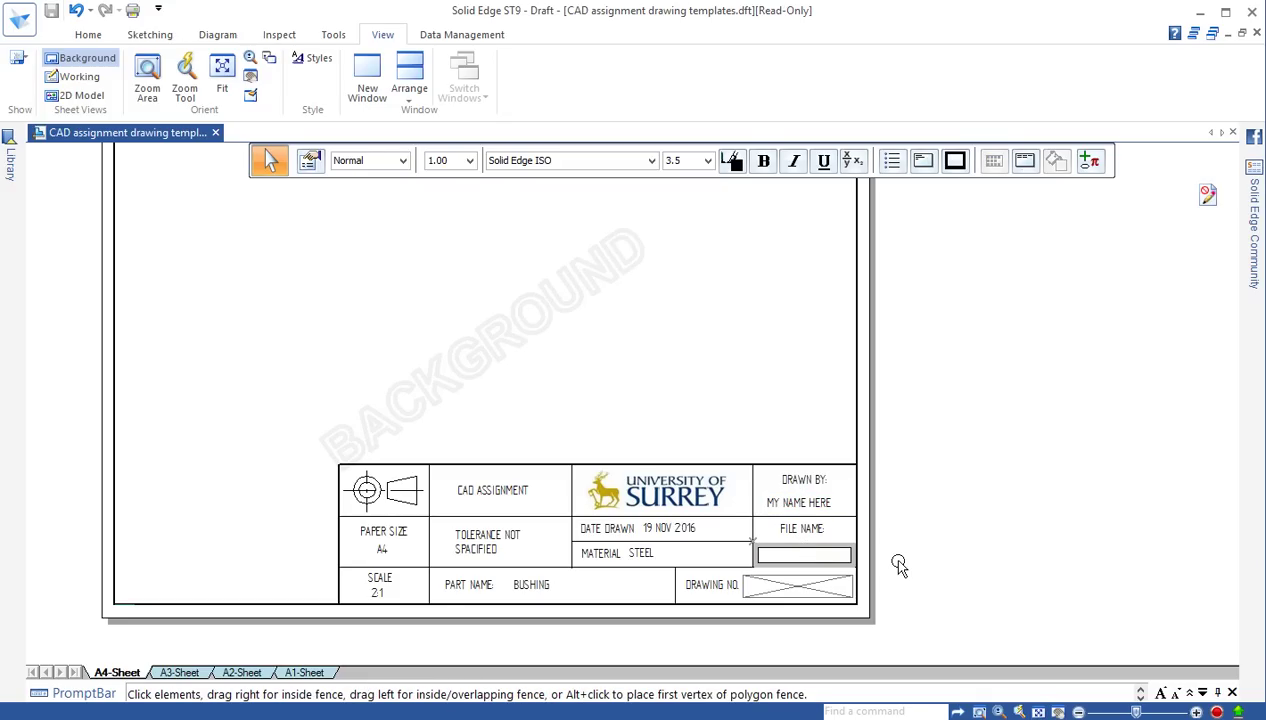
text(BUSHING.PAR)
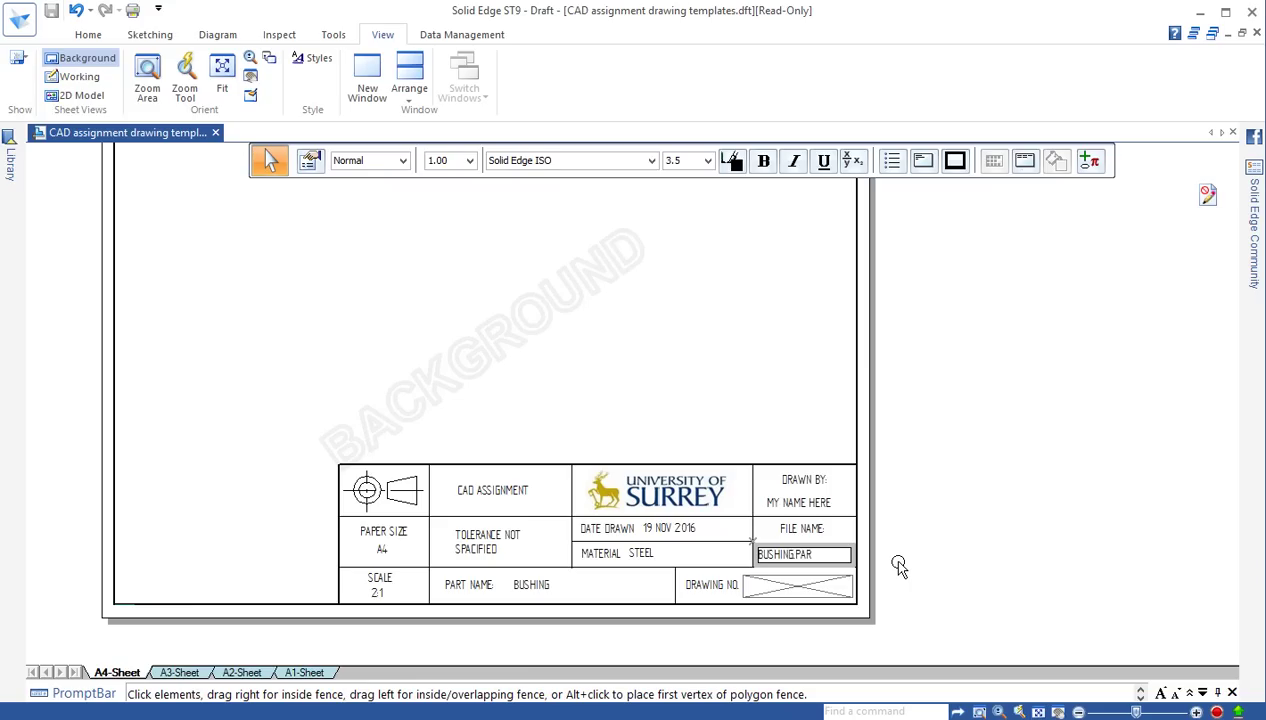
click(796, 589)
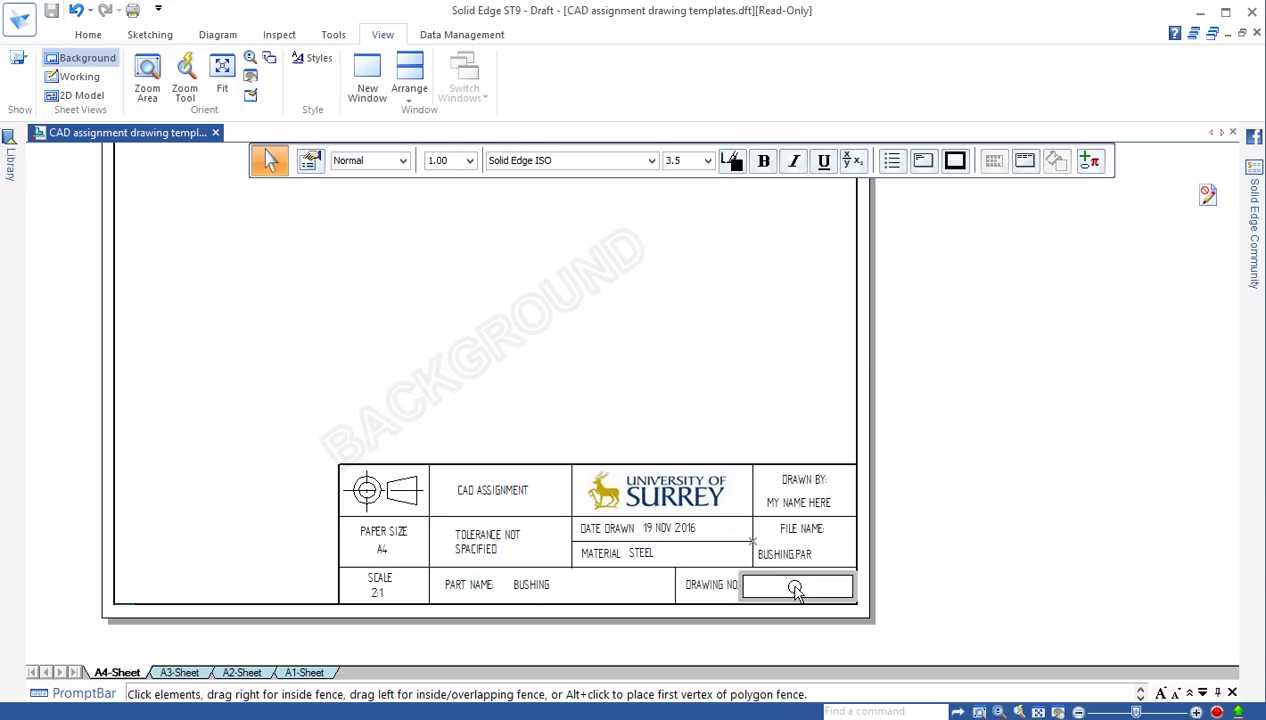
text(2)
click(789, 599)
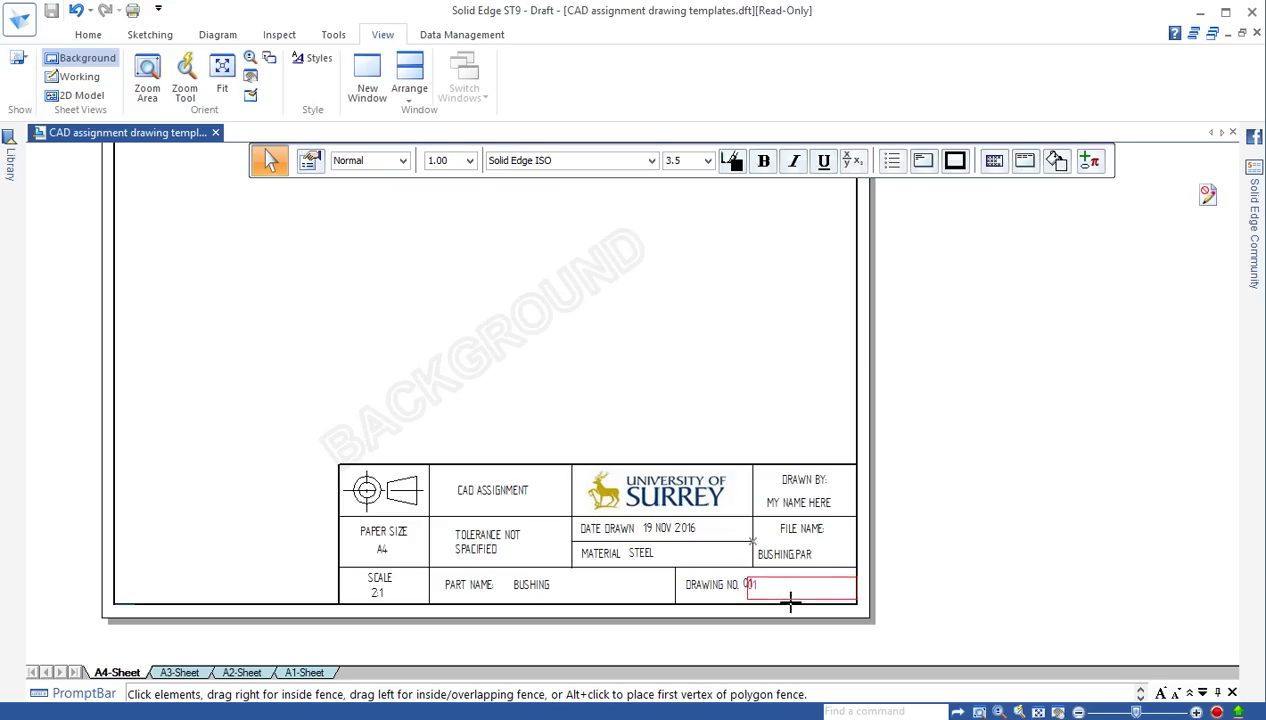
key(Escape)
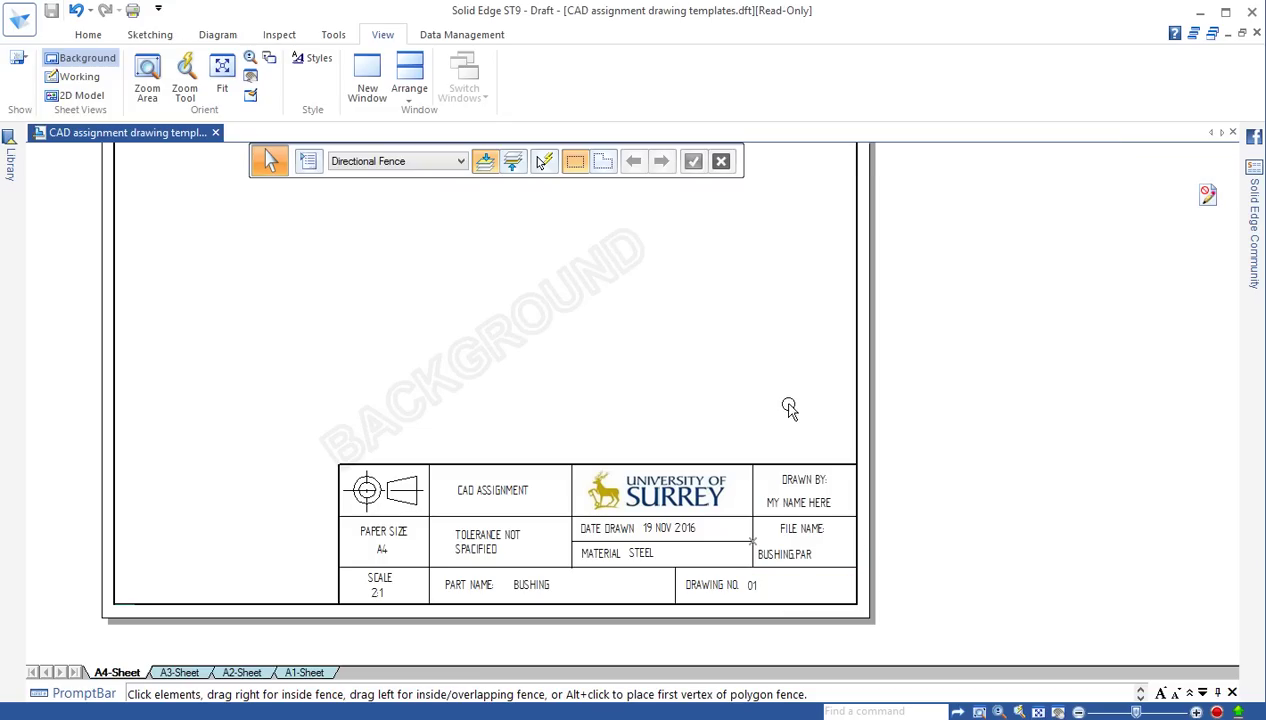
Turn Working sheets on and Background off, then zoom out to show Sheet1 with the completed title block
scroll(602, 466, up, 1)
scroll(603, 465, down, 2)
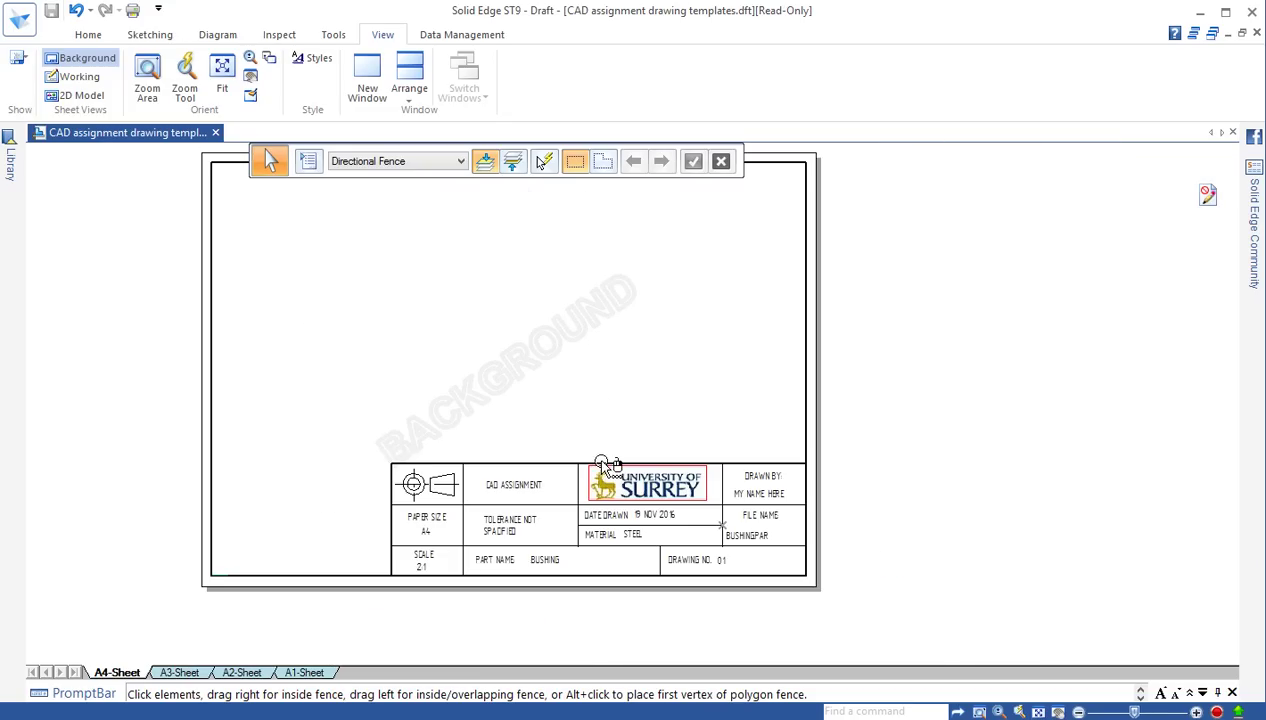
click(700, 470)
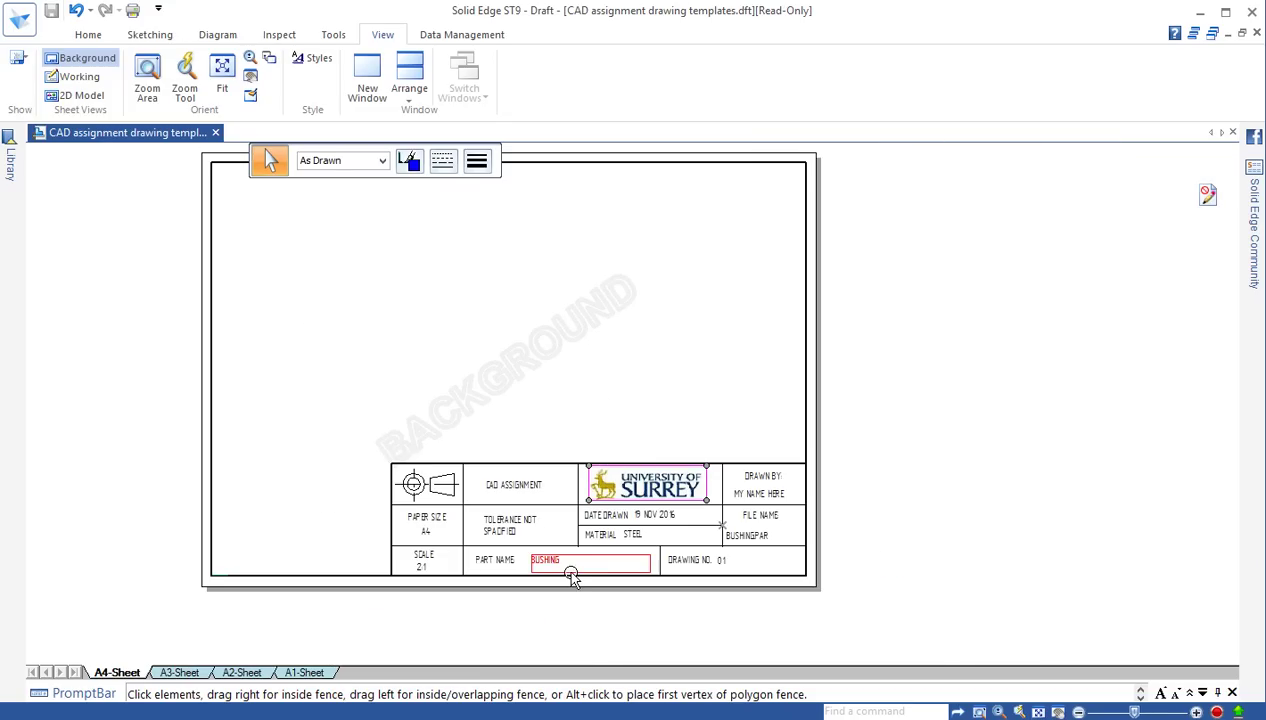
click(80, 77)
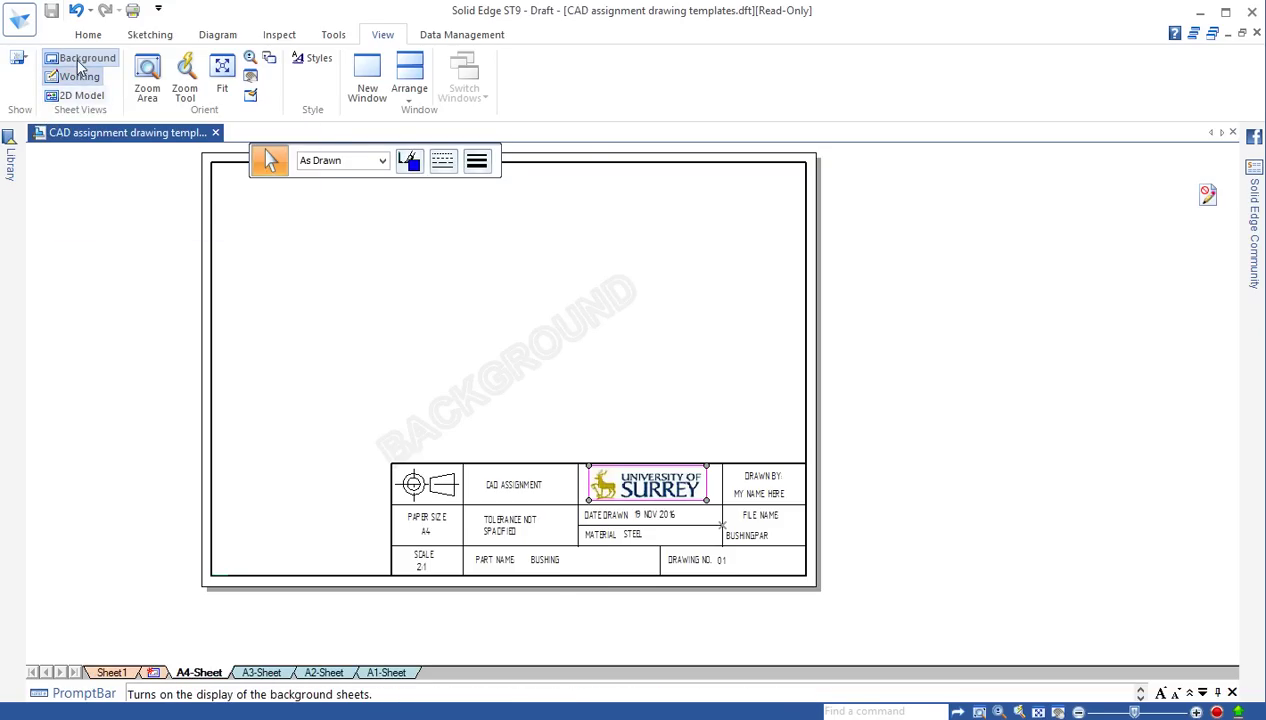
click(80, 58)
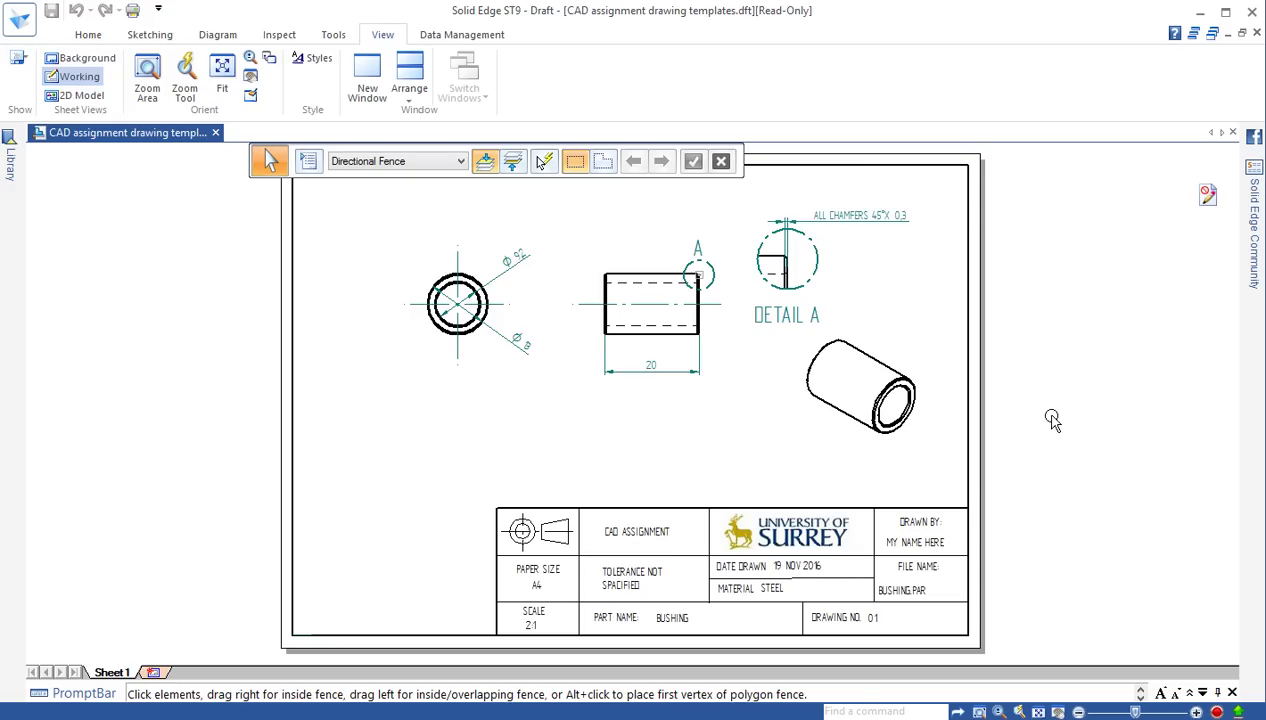
scroll(1023, 419, down, 1)
scroll(1023, 419, up, 1)
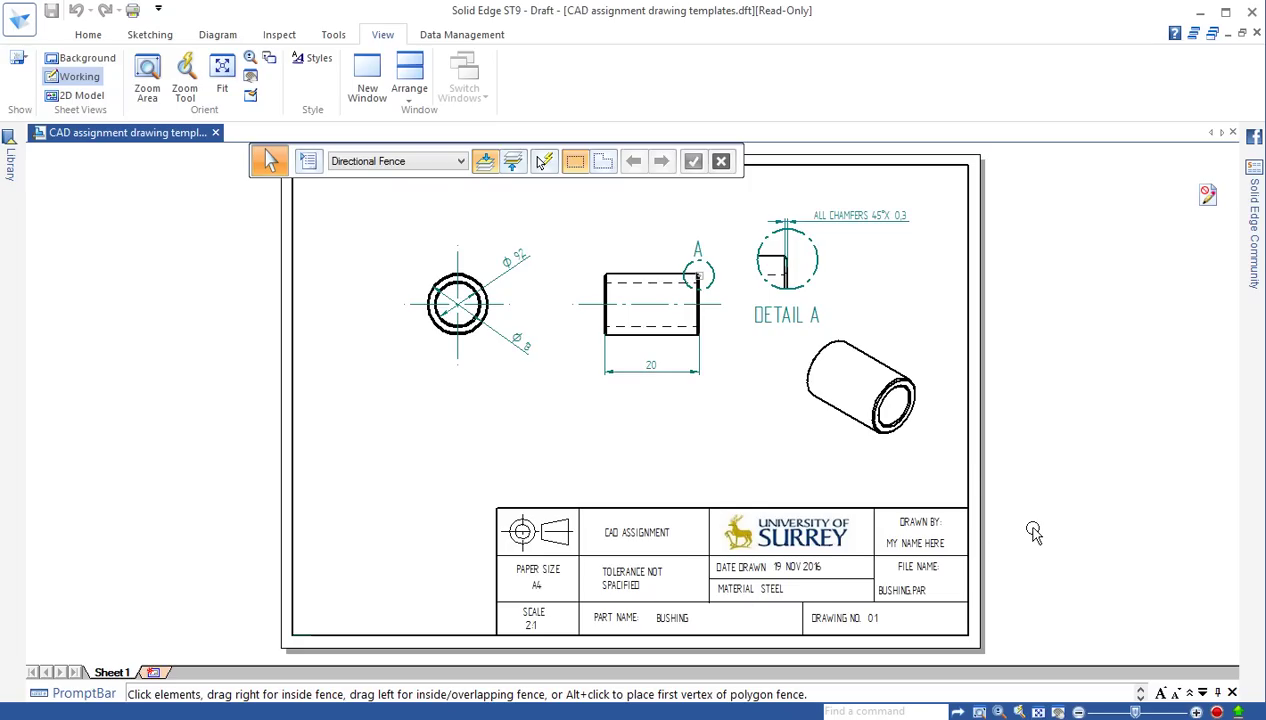
scroll(1033, 533, down, 1)
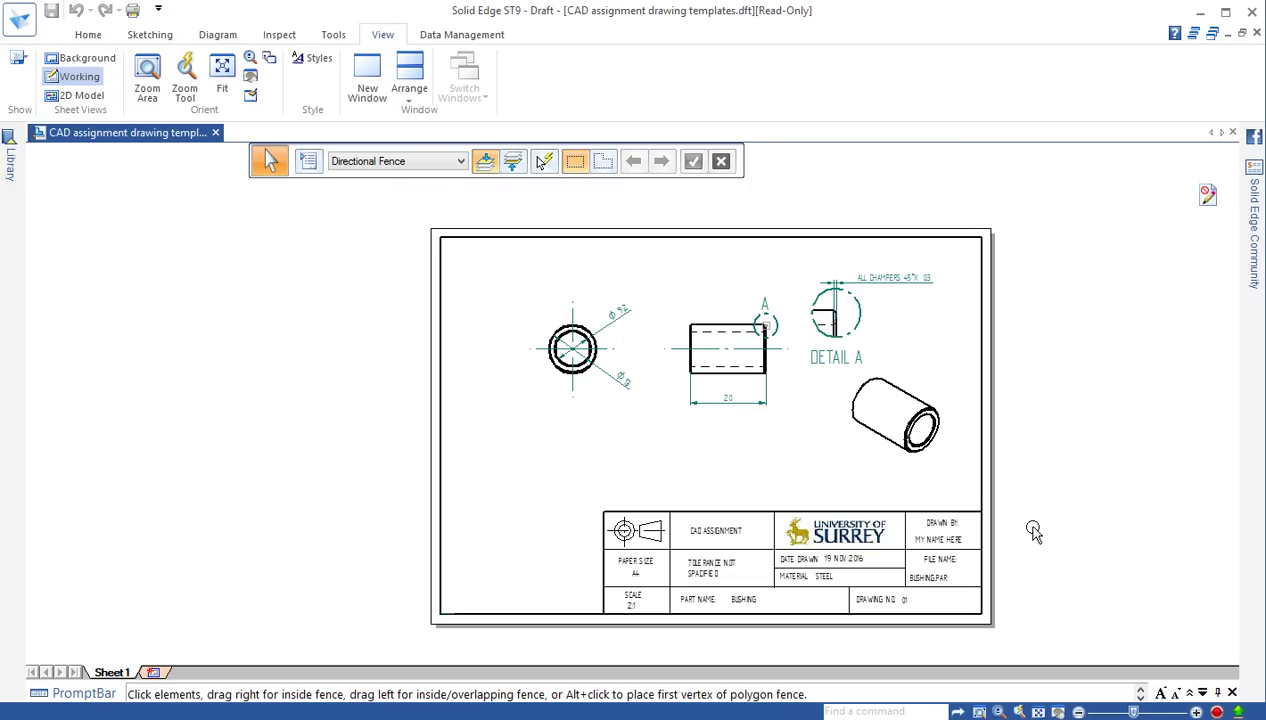